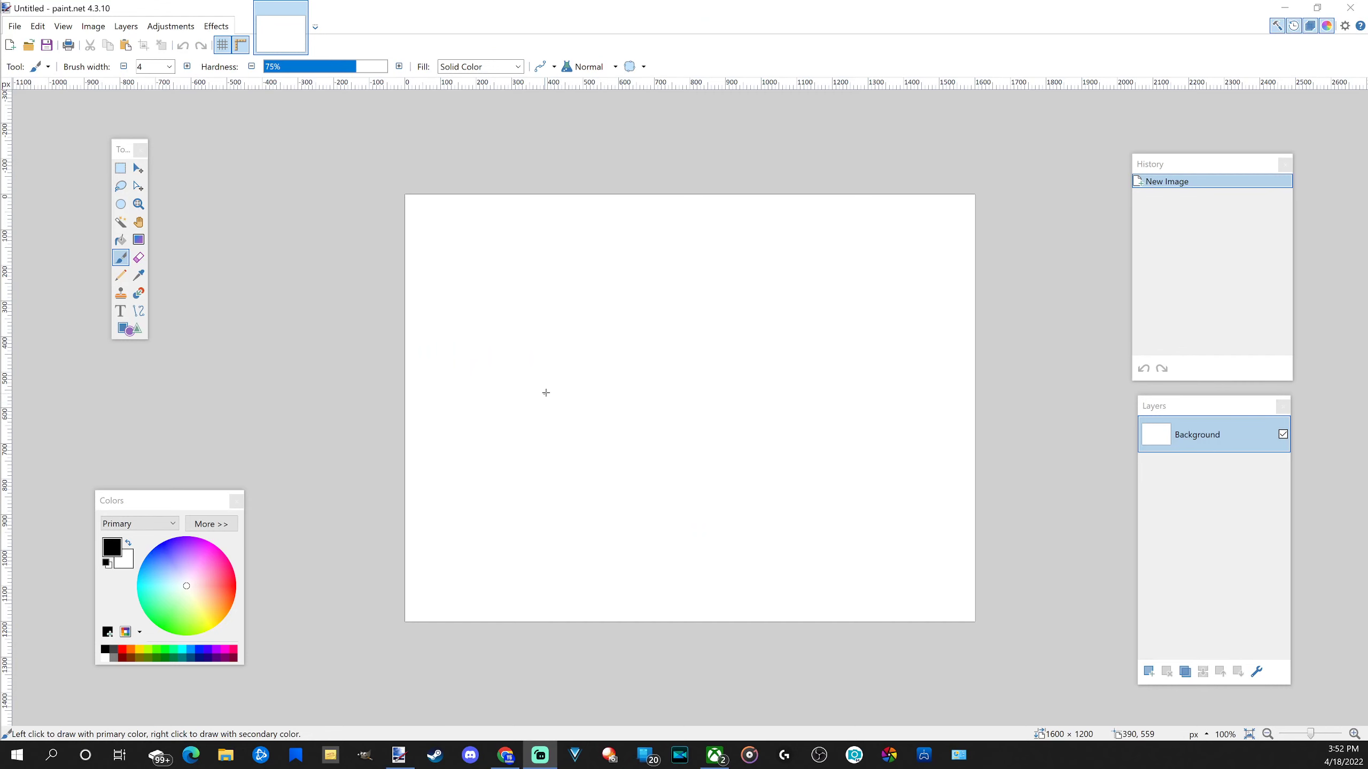
# - Paste the copied wallpaper image onto the blank canvas
pyautogui.click(545, 392)
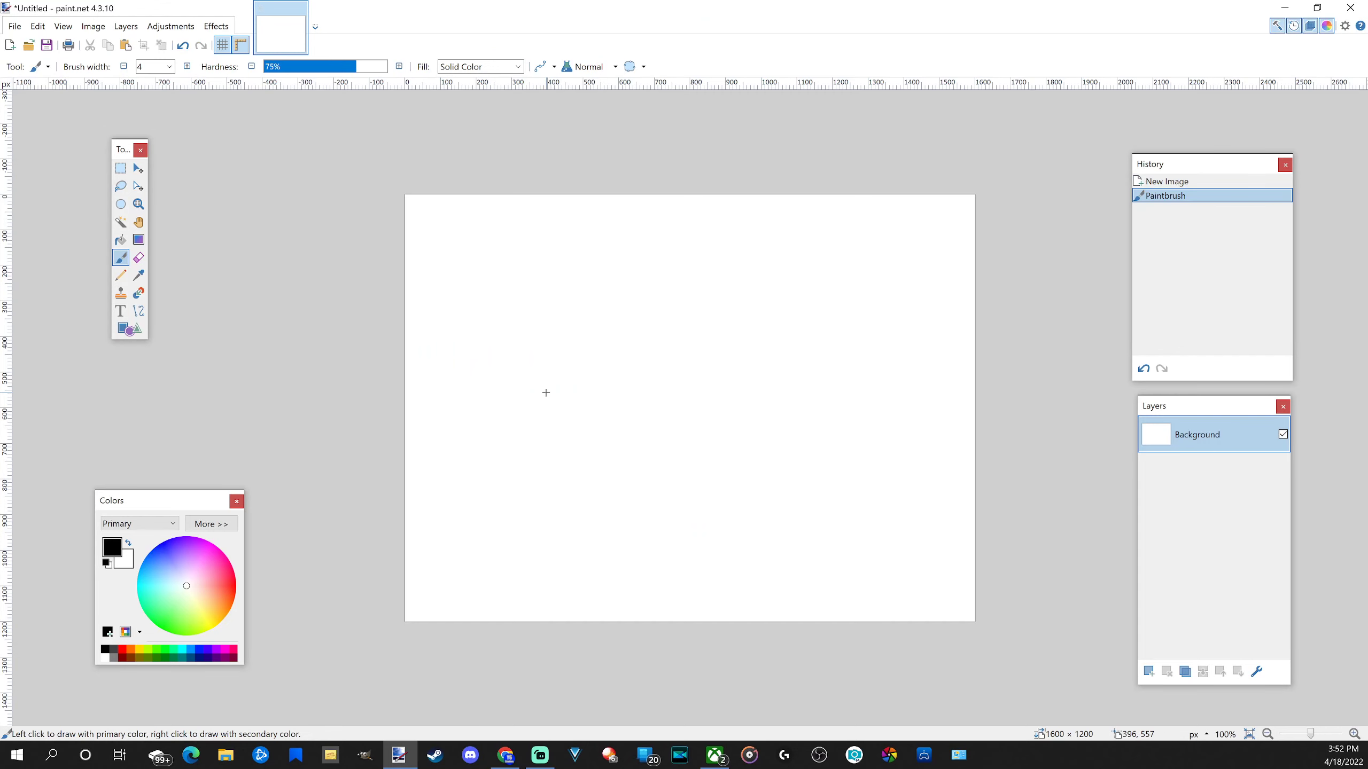
pyautogui.hotkey('ctrl', 'v')
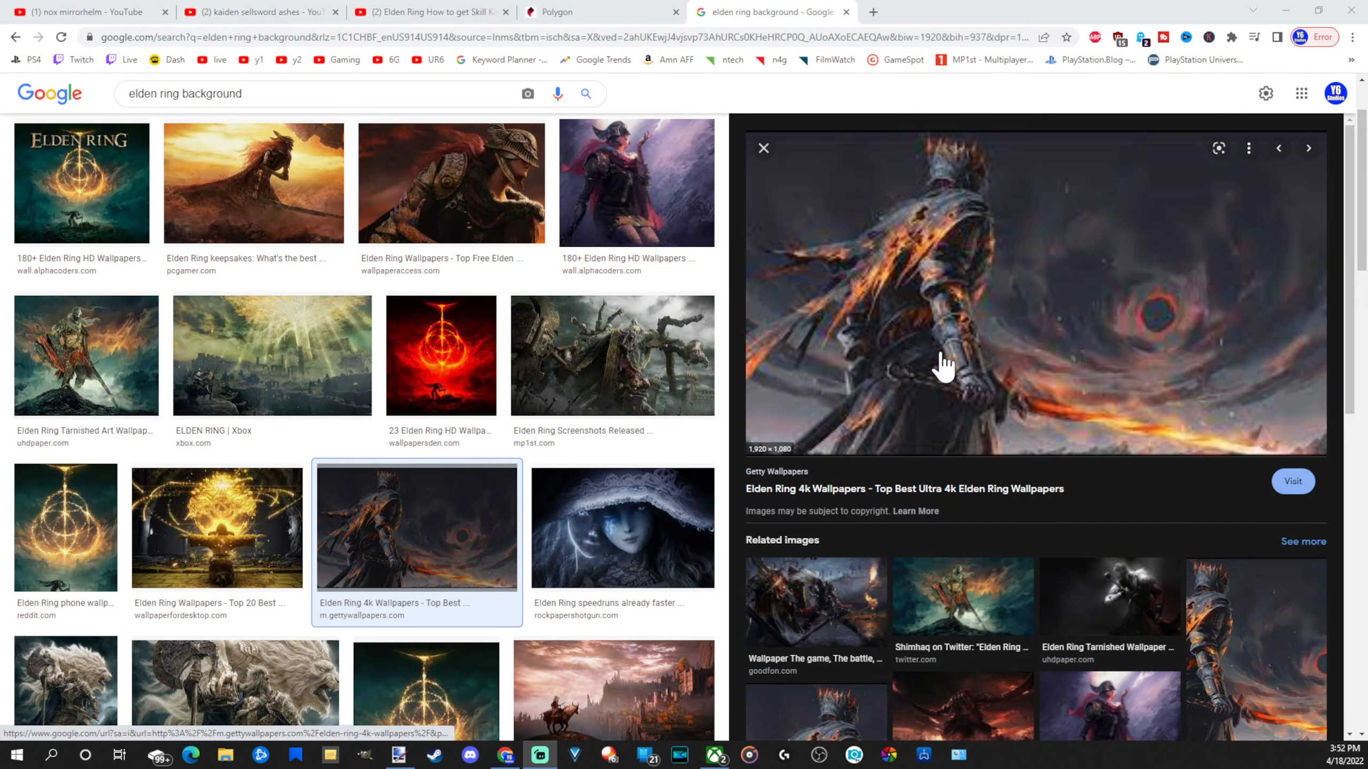
# - Open the source page of the Elden Ring 4k wallpaper in the browser and copy its first full-size image
pyautogui.click(941, 358)
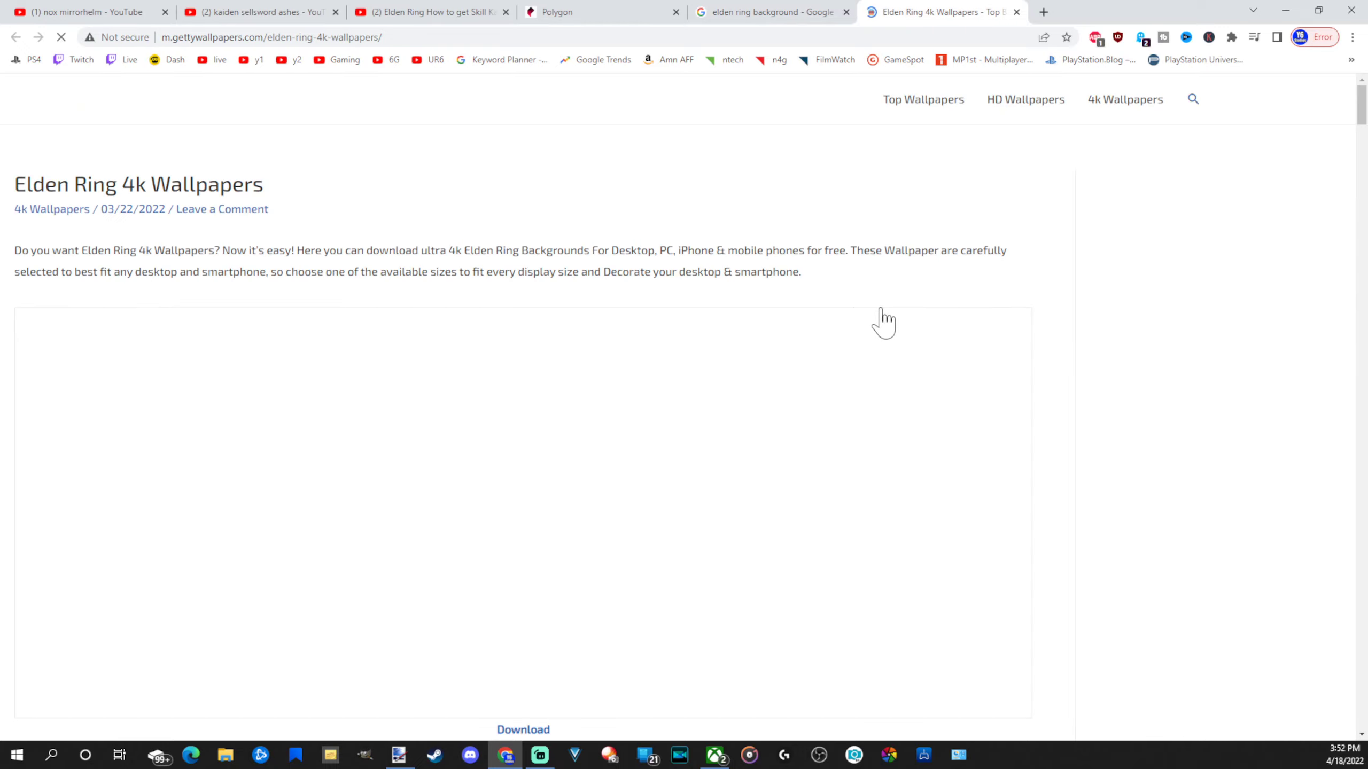
pyautogui.scroll(-1, 358, 483)
pyautogui.rightClick(408, 356)
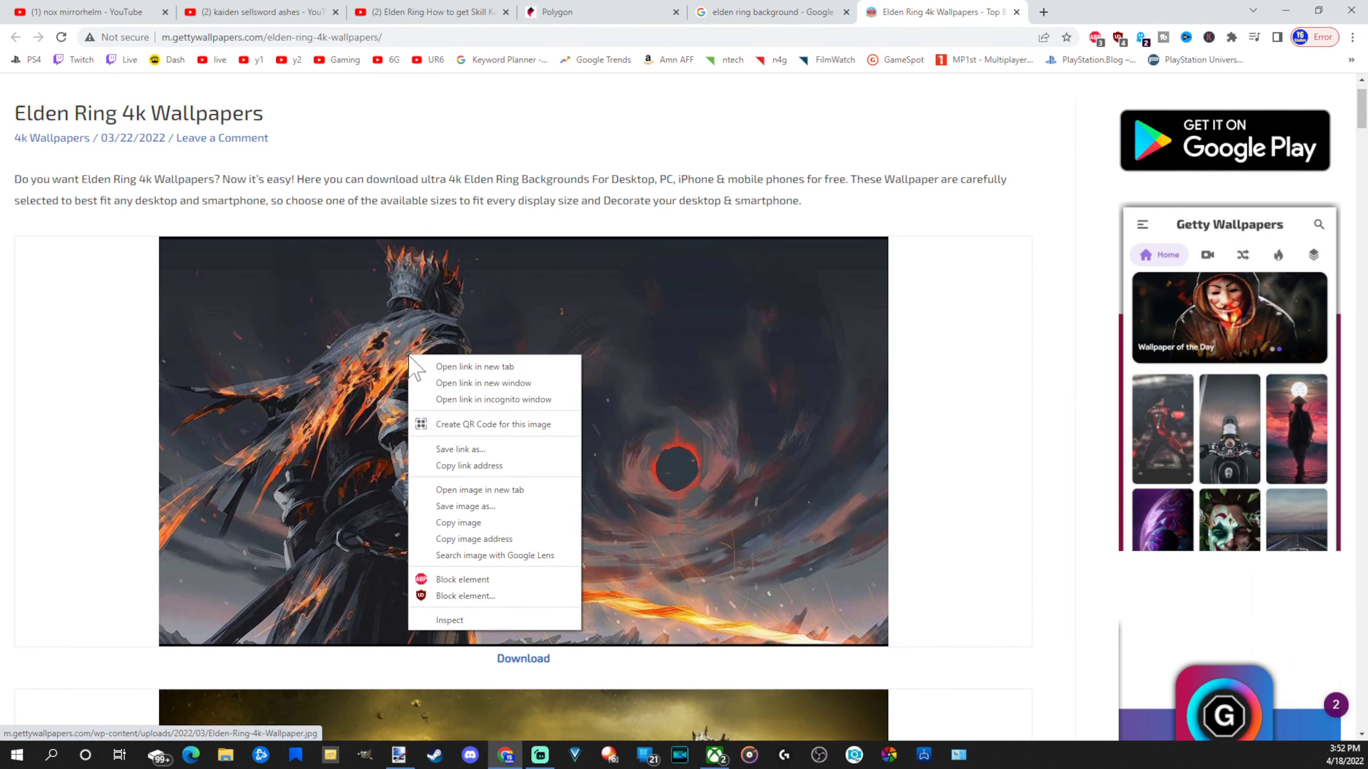
pyautogui.click(452, 522)
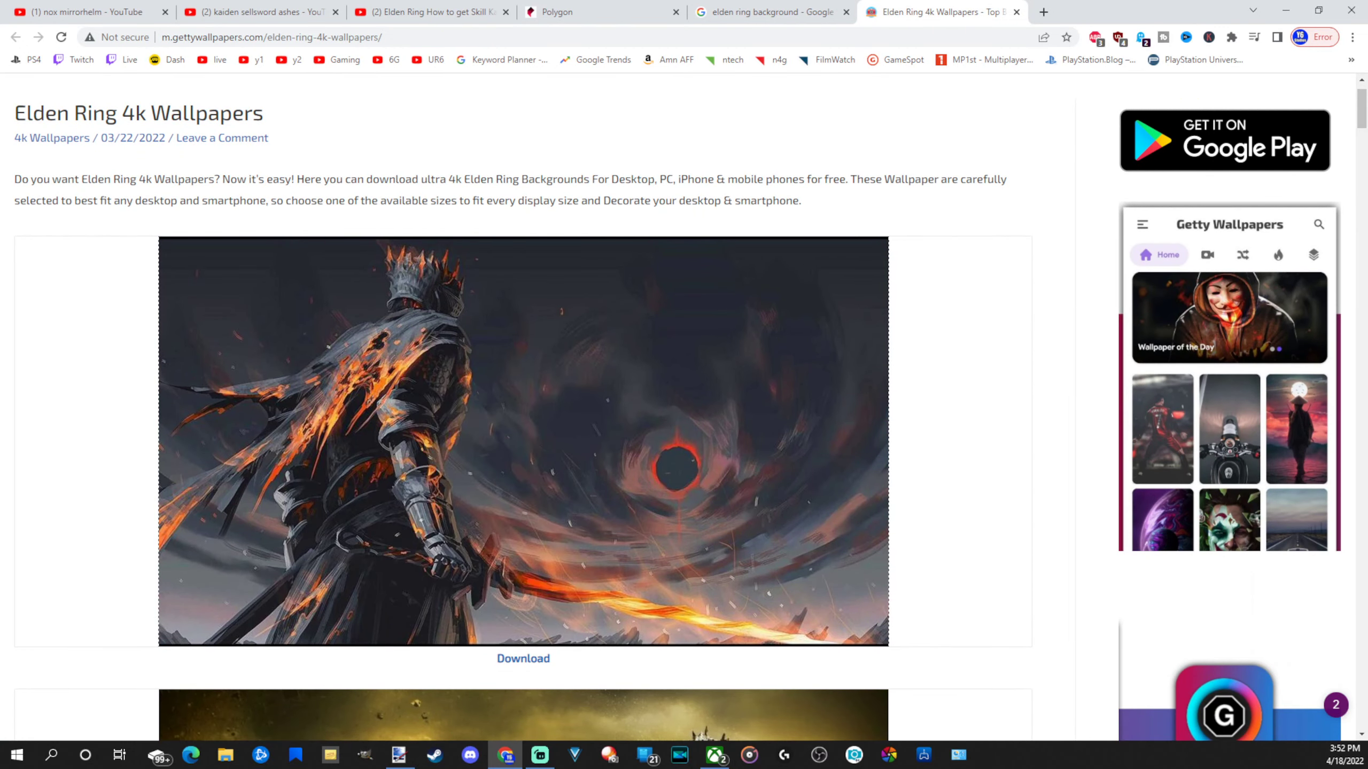
# - Switch to paint.net, paste the copied wallpaper onto the canvas and enlarge it to about 1338 × 750 pixels
pyautogui.hotkey('alt', 'Tab')
pyautogui.click(507, 406)
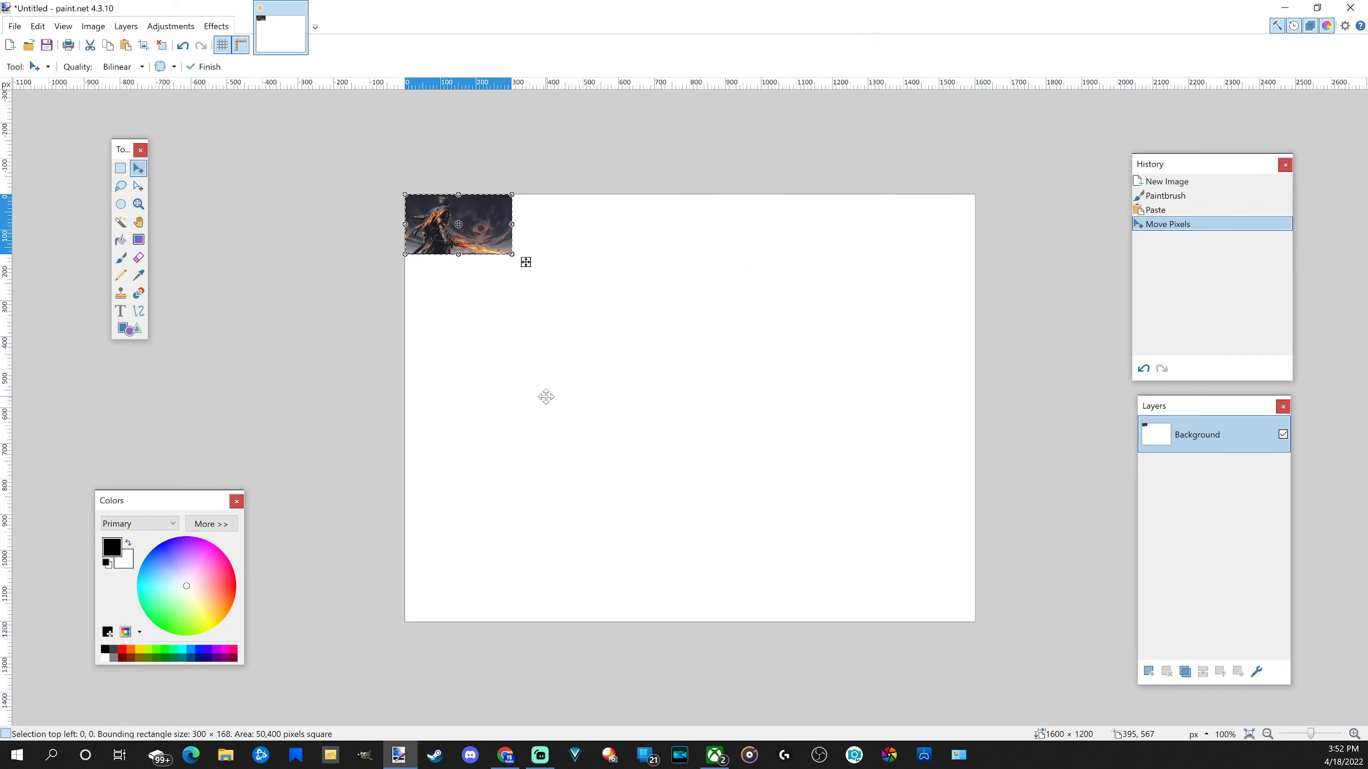
pyautogui.hotkey('ctrl', 'v')
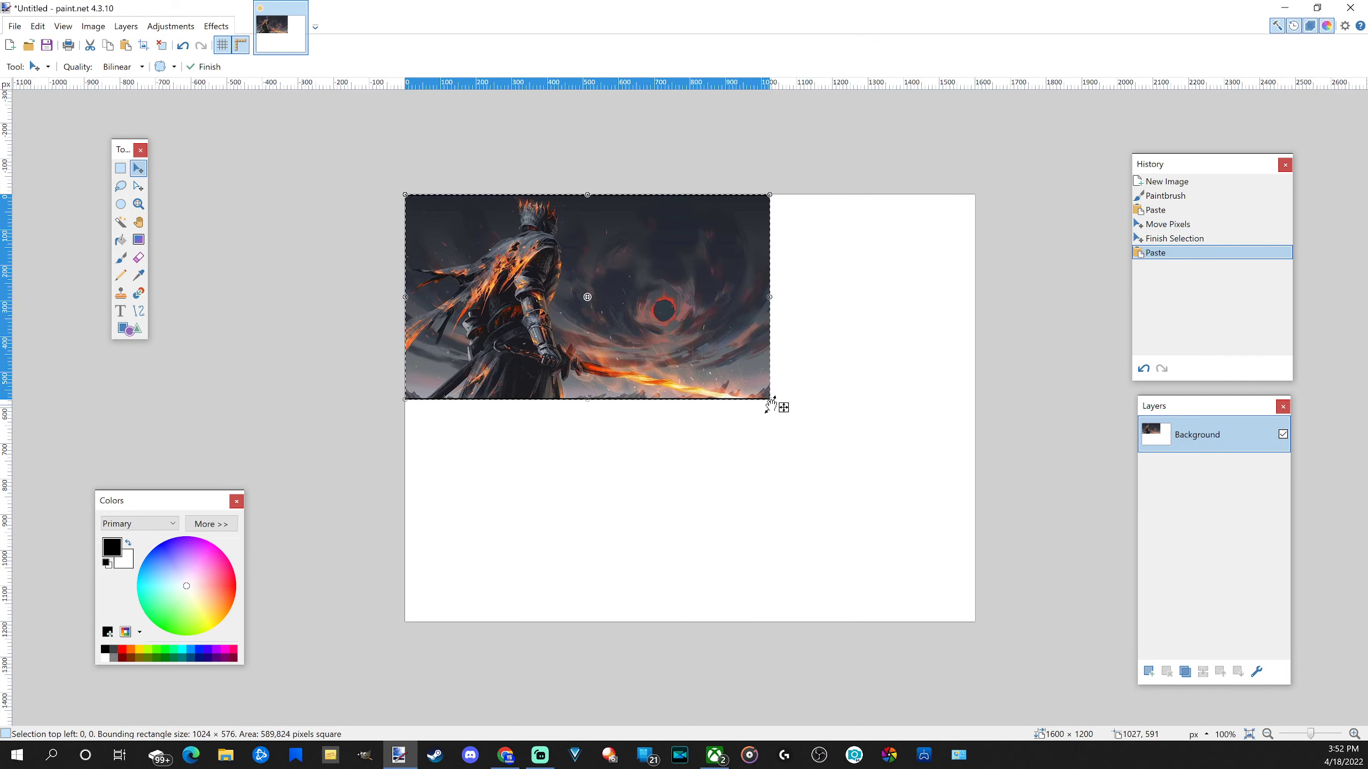
pyautogui.moveTo(770, 399); pyautogui.dragTo(882, 461)
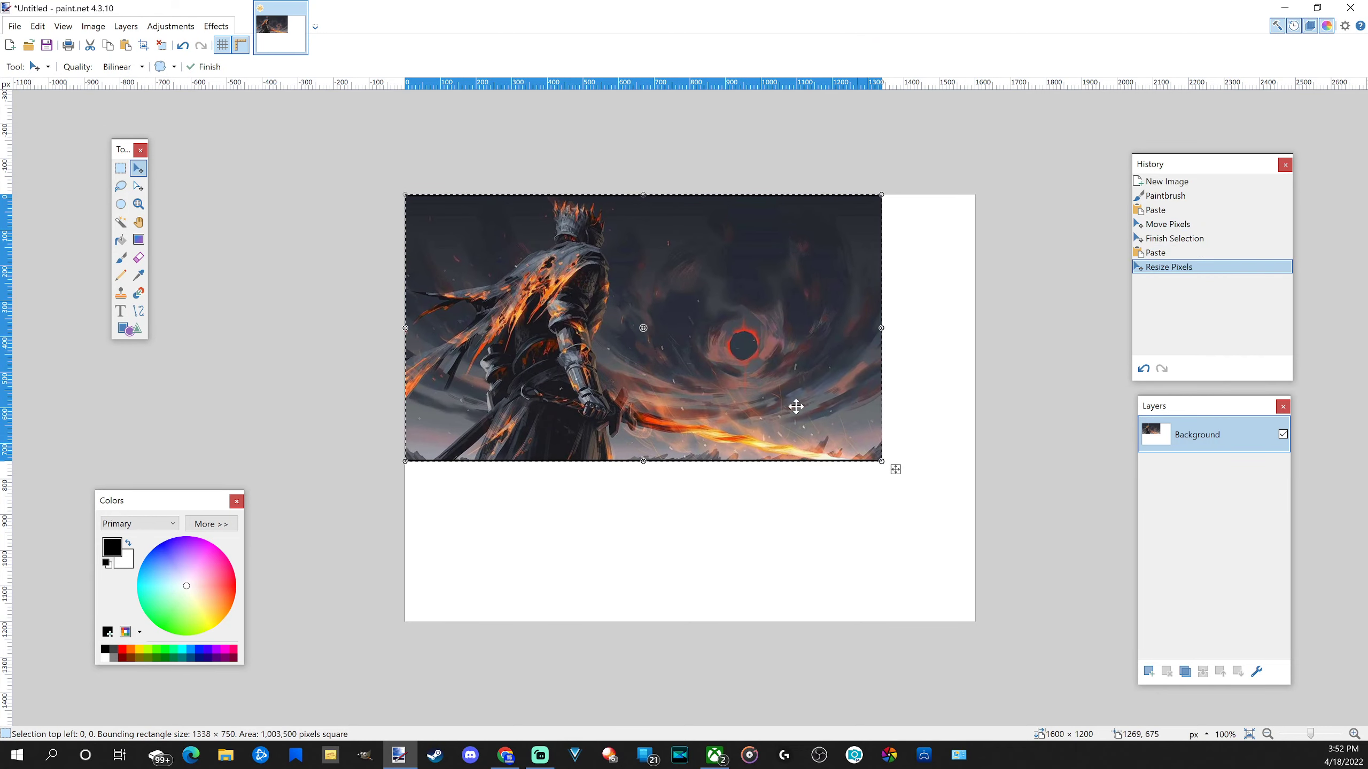
# - Resize the whole image to 1920 × 1080 pixels
pyautogui.click(96, 27)
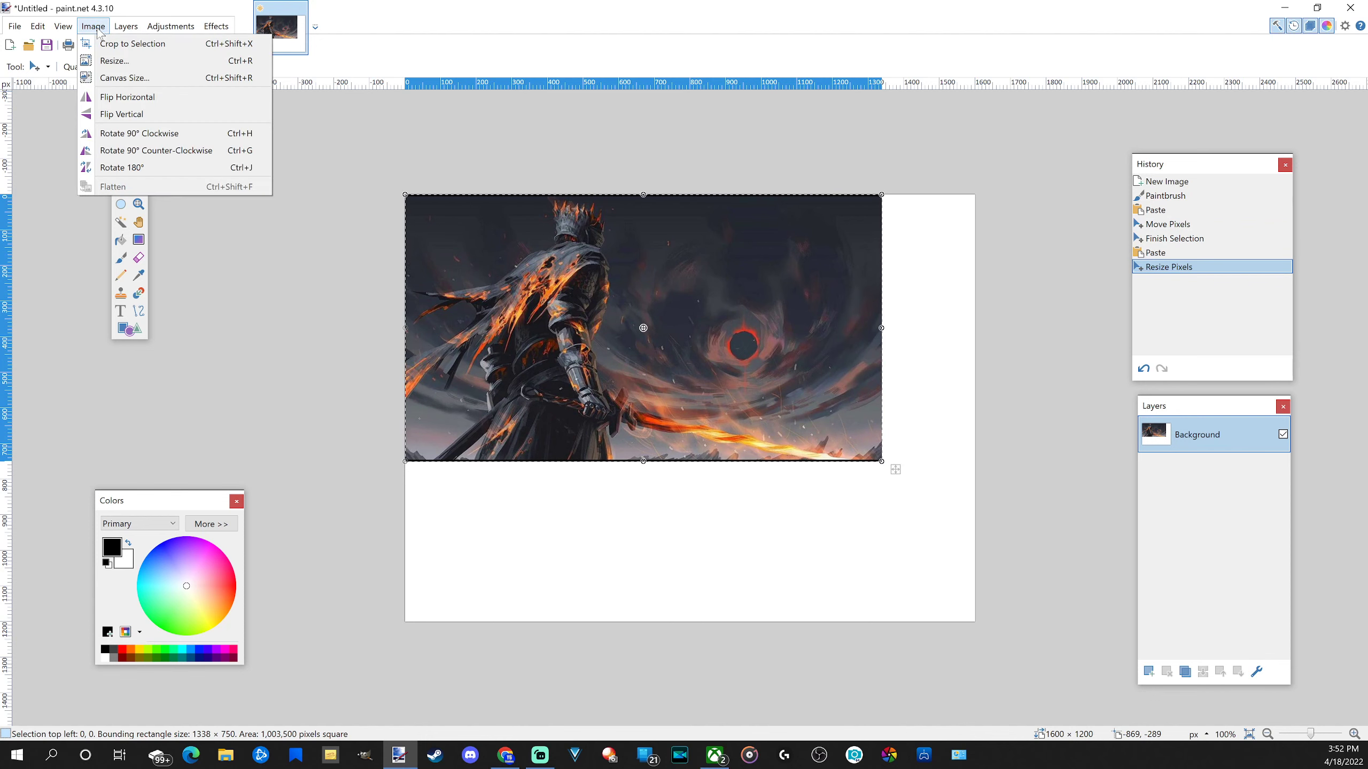
pyautogui.click(115, 60)
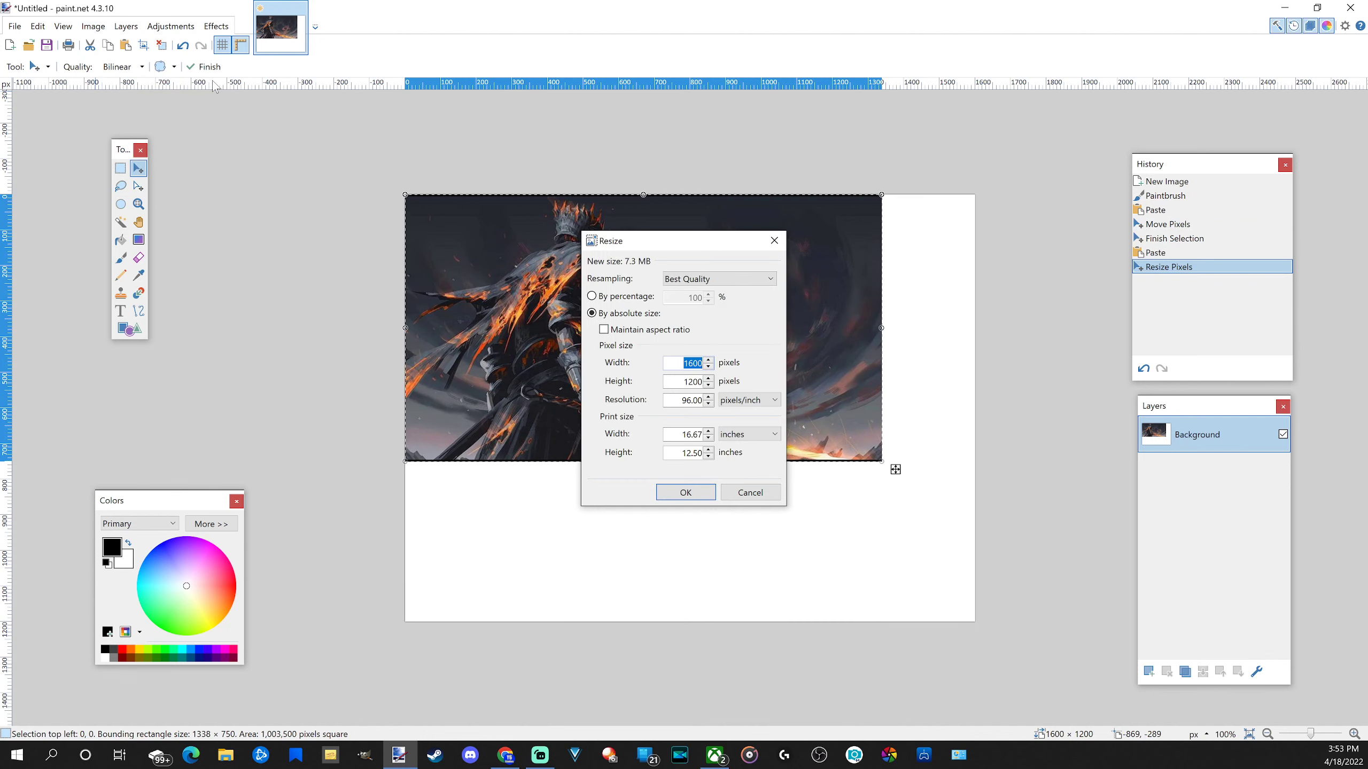
pyautogui.write('1920')
pyautogui.press('Tab')
pyautogui.write('10')
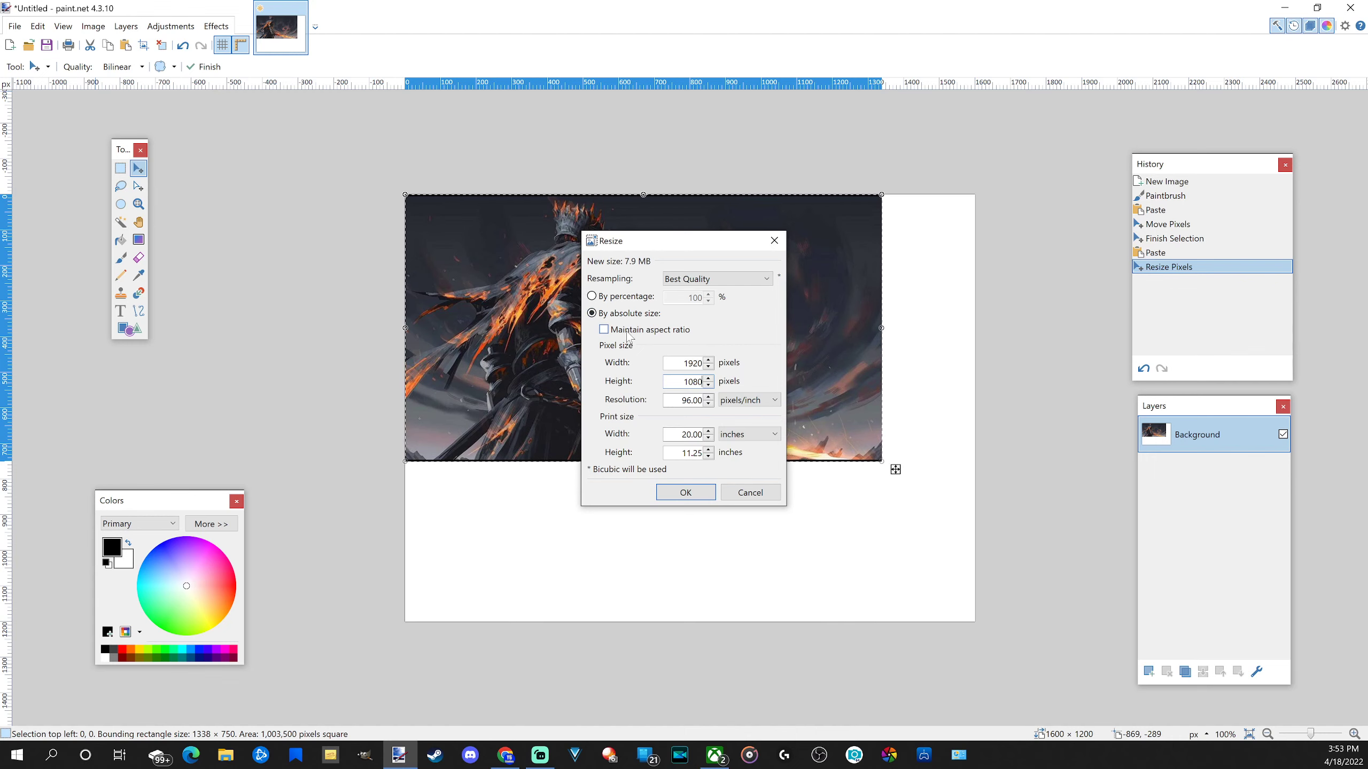
pyautogui.click(677, 494)
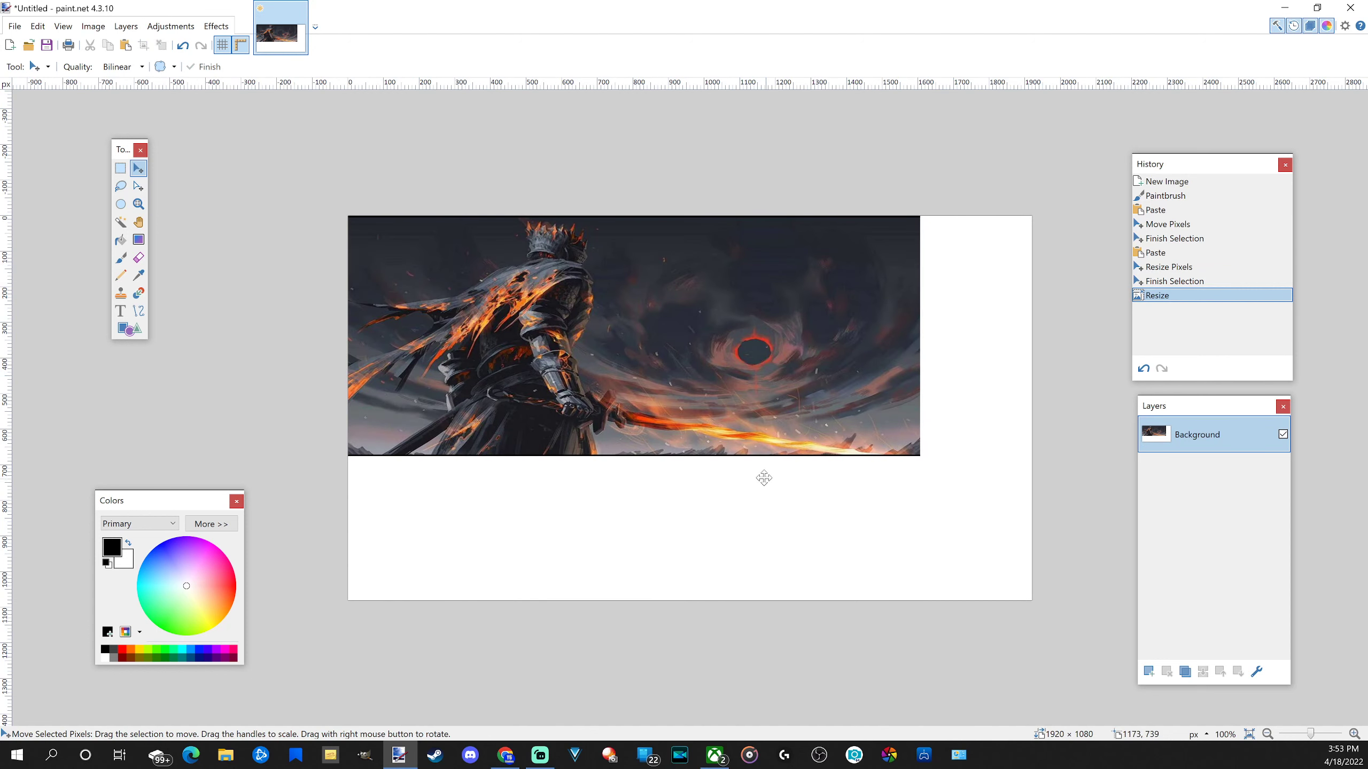
# - Paste the wallpaper again, scale it to about 2036 × 1202 pixels to cover the canvas, shift it slightly down and deselect it
pyautogui.press('ctrl')
pyautogui.hotkey('ctrl', 'v')
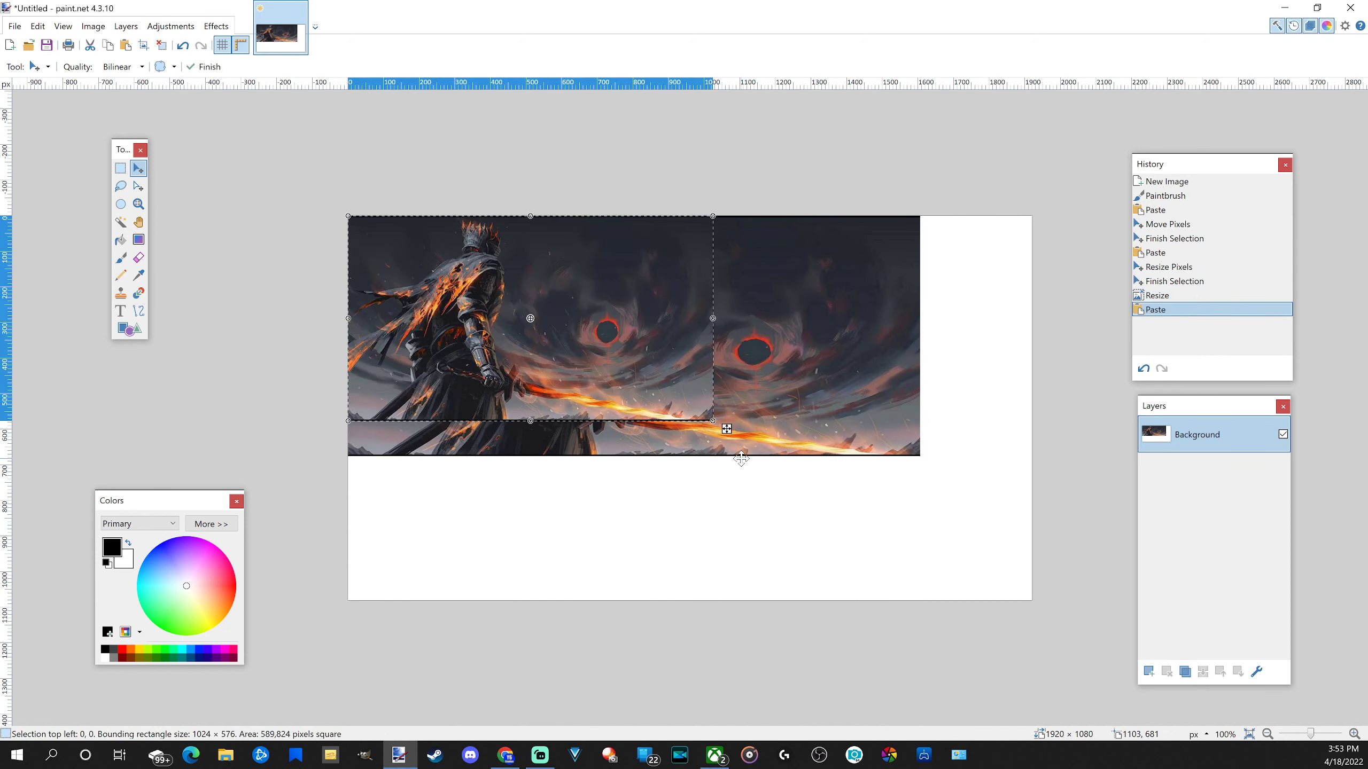
pyautogui.moveTo(712, 421); pyautogui.dragTo(1043, 605)
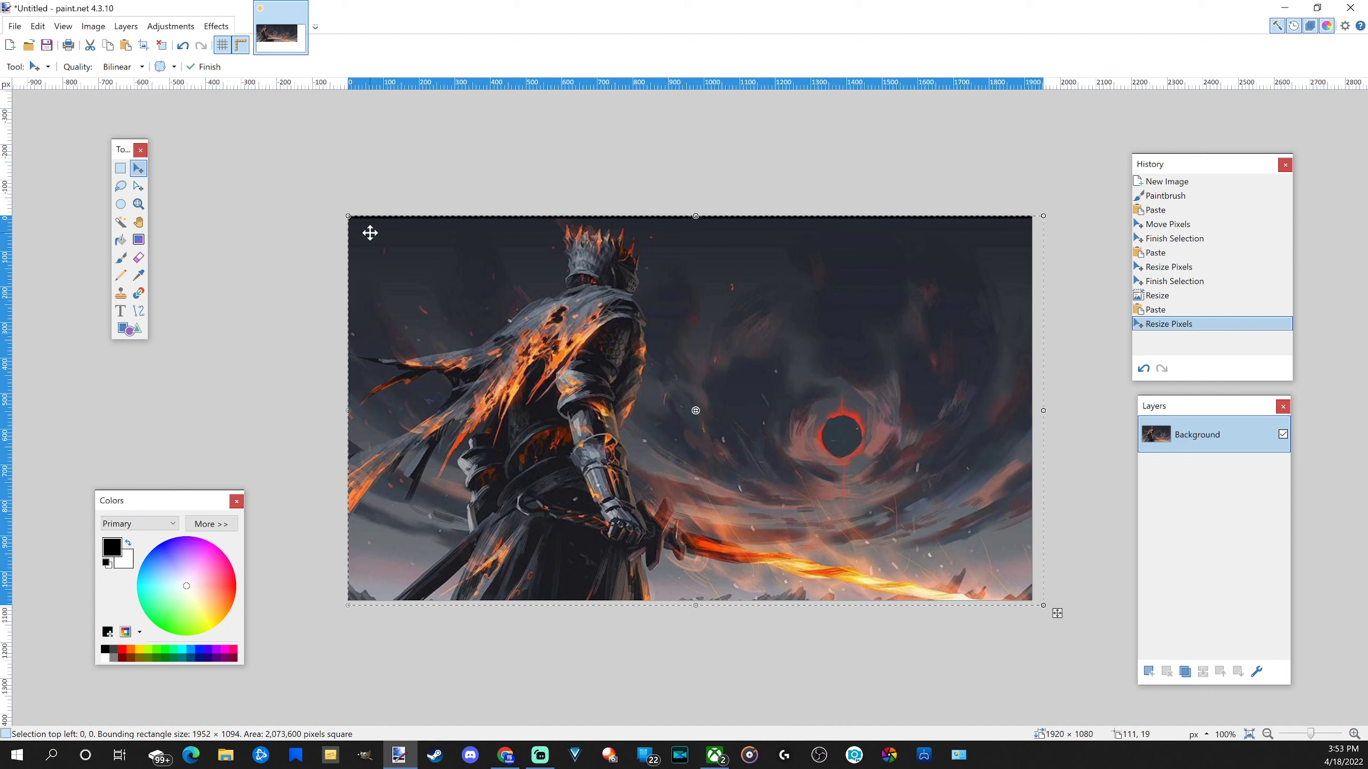
pyautogui.moveTo(347, 215); pyautogui.dragTo(322, 181)
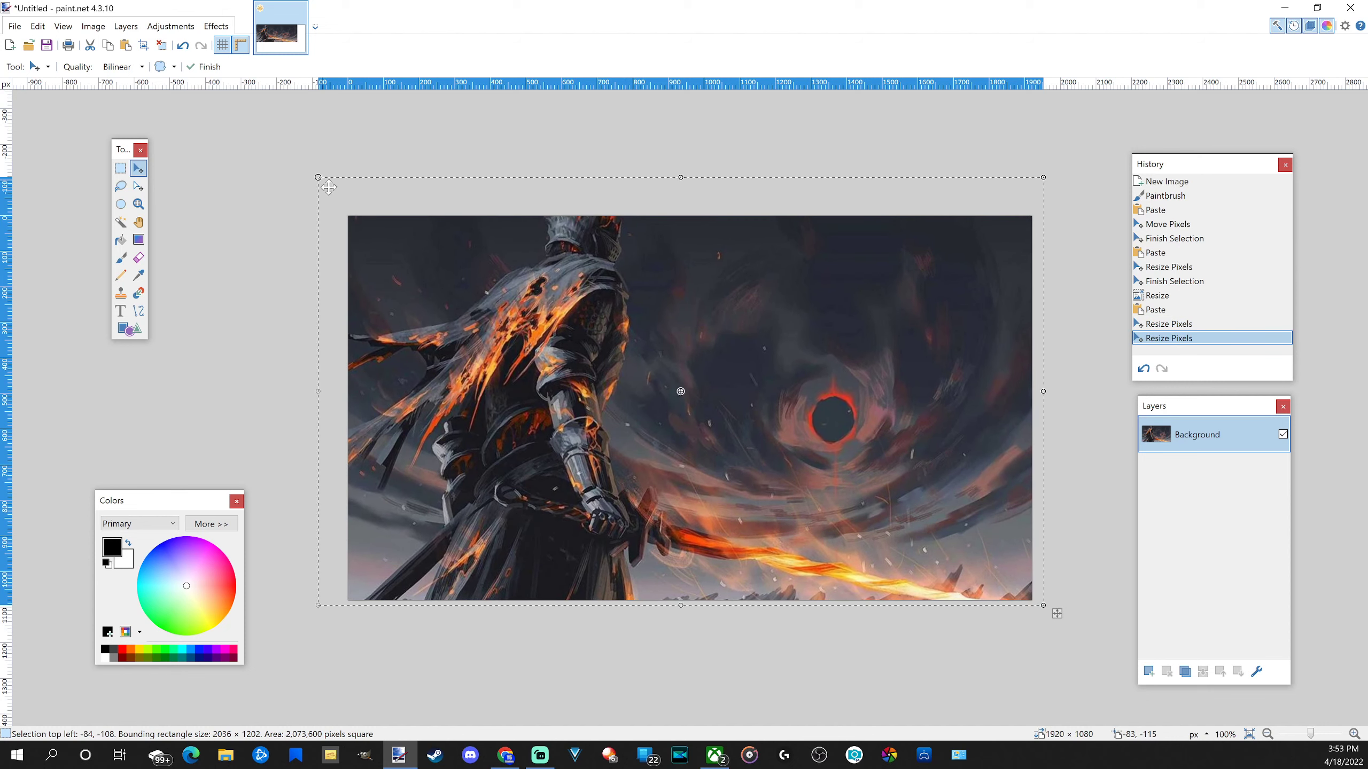
pyautogui.moveTo(684, 298); pyautogui.dragTo(686, 334)
pyautogui.hotkey('ctrl', 'd')
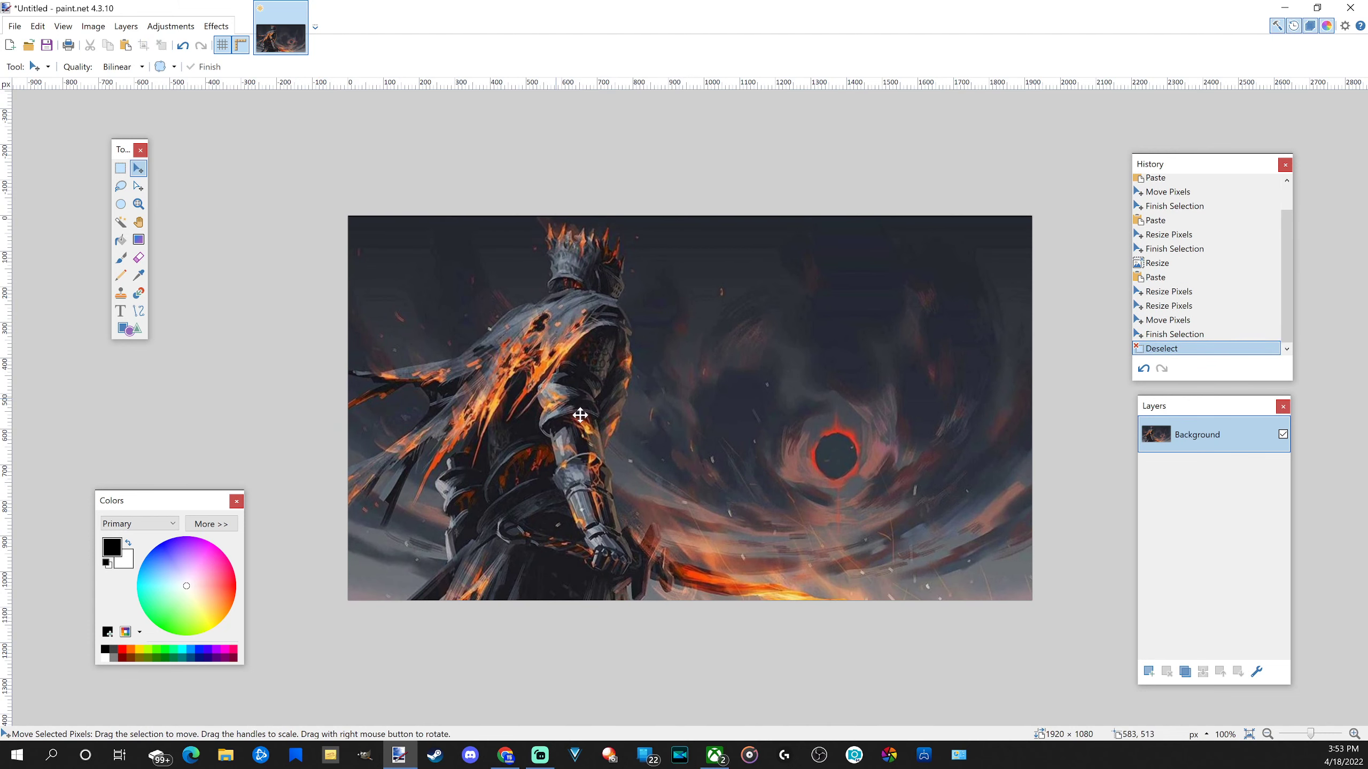
# - Flip the wallpaper horizontally so the knight stands on the opposite side
pyautogui.click(216, 26)
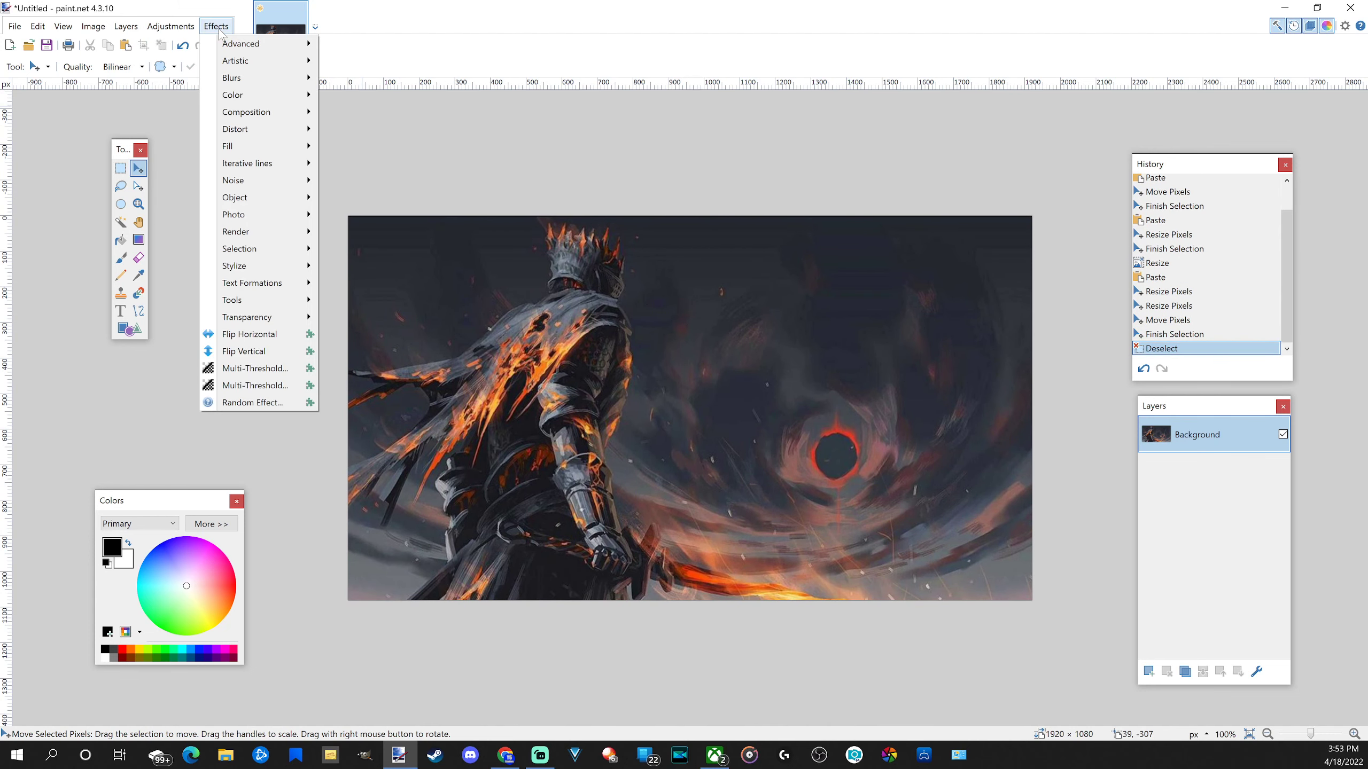
pyautogui.click(250, 334)
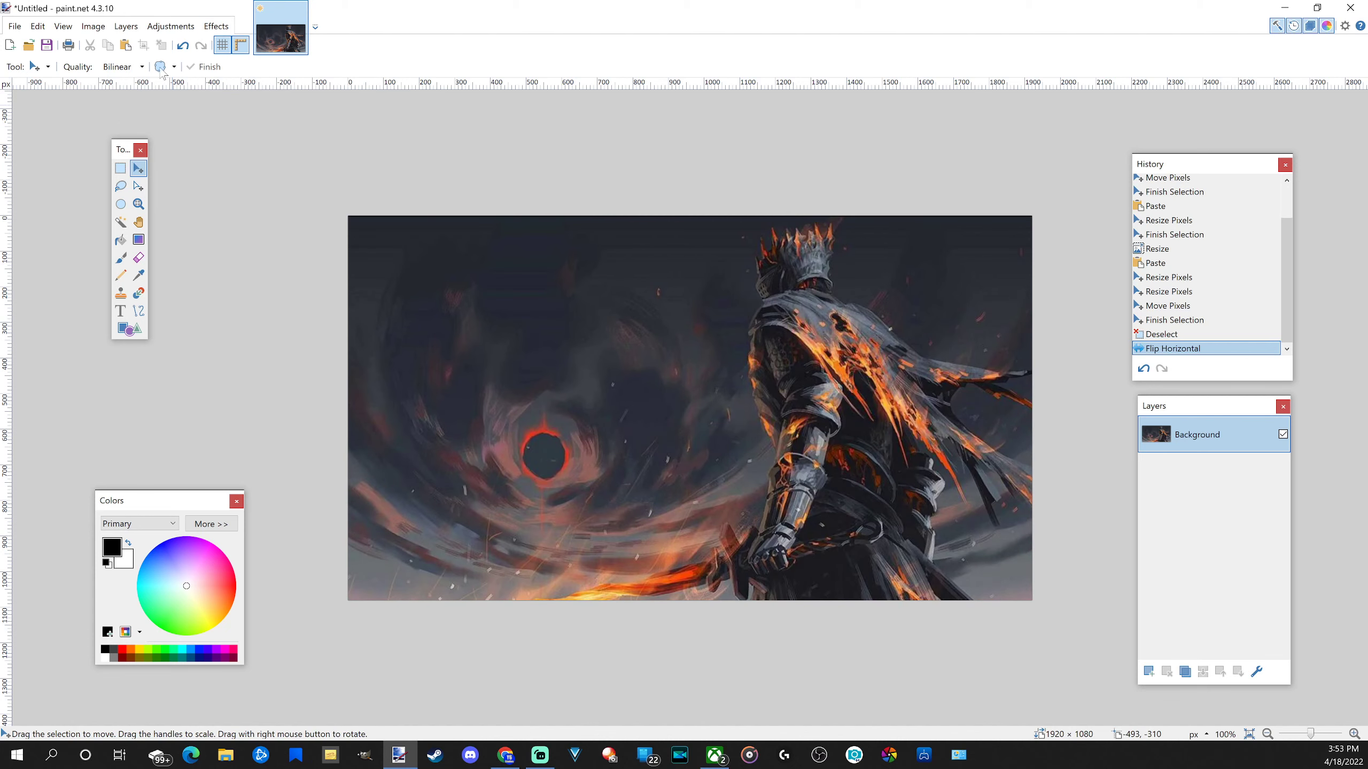
pyautogui.click(216, 26)
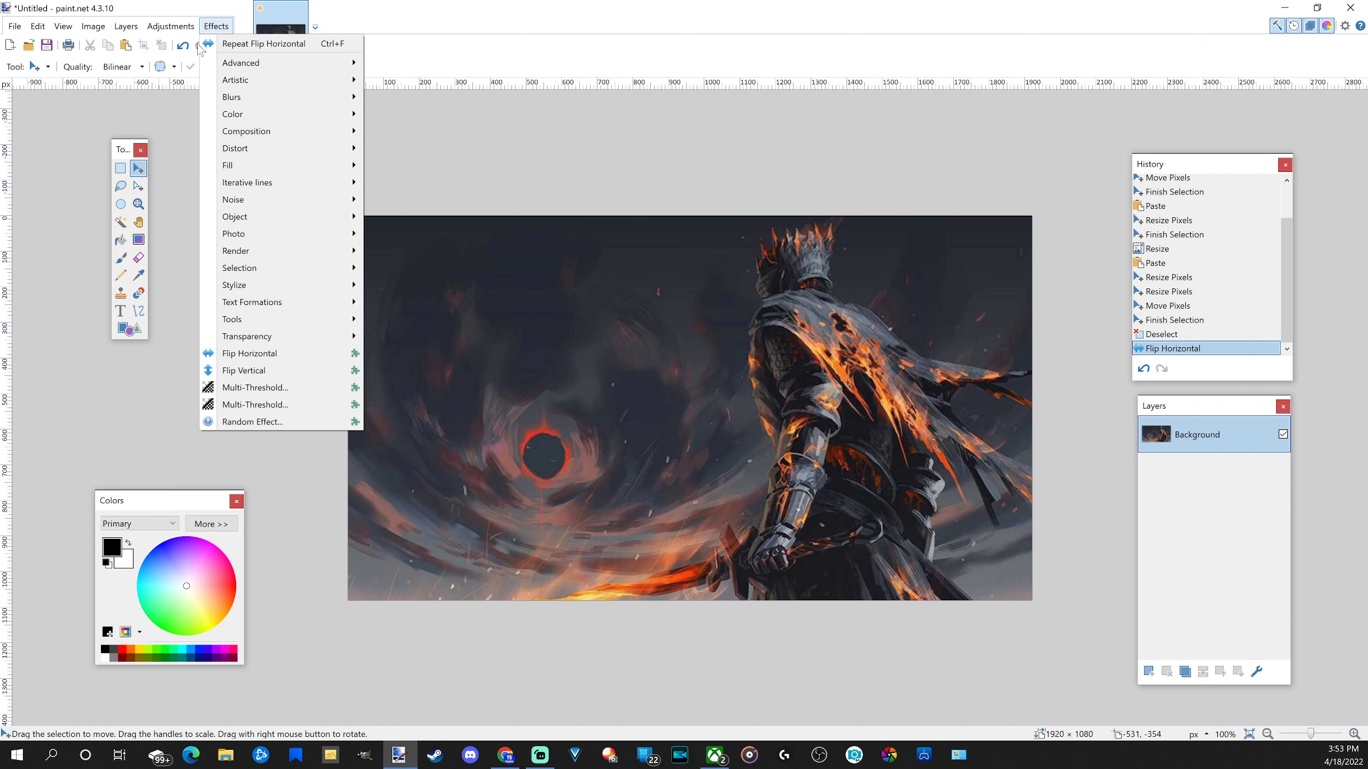
pyautogui.click(945, 672)
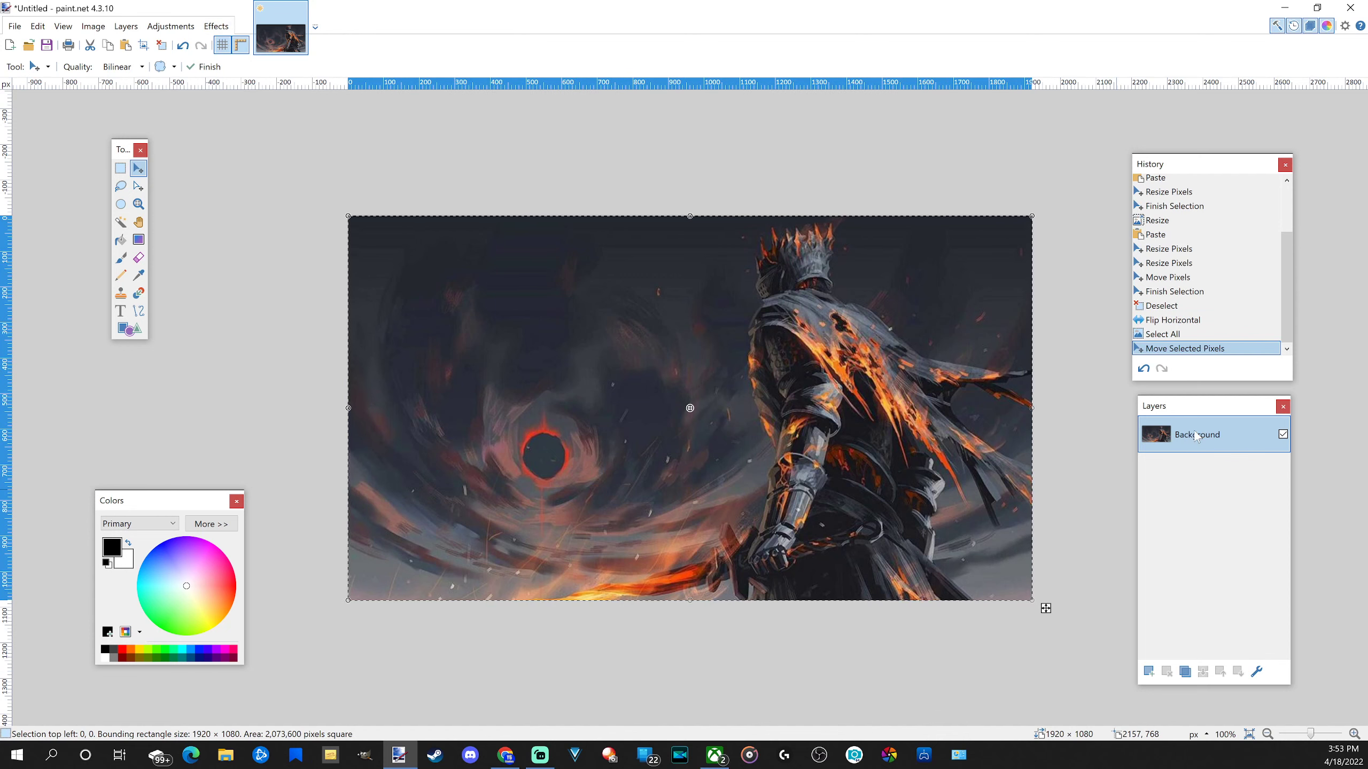
# - Add a new layer above the background and clear the selection
pyautogui.click(1149, 671)
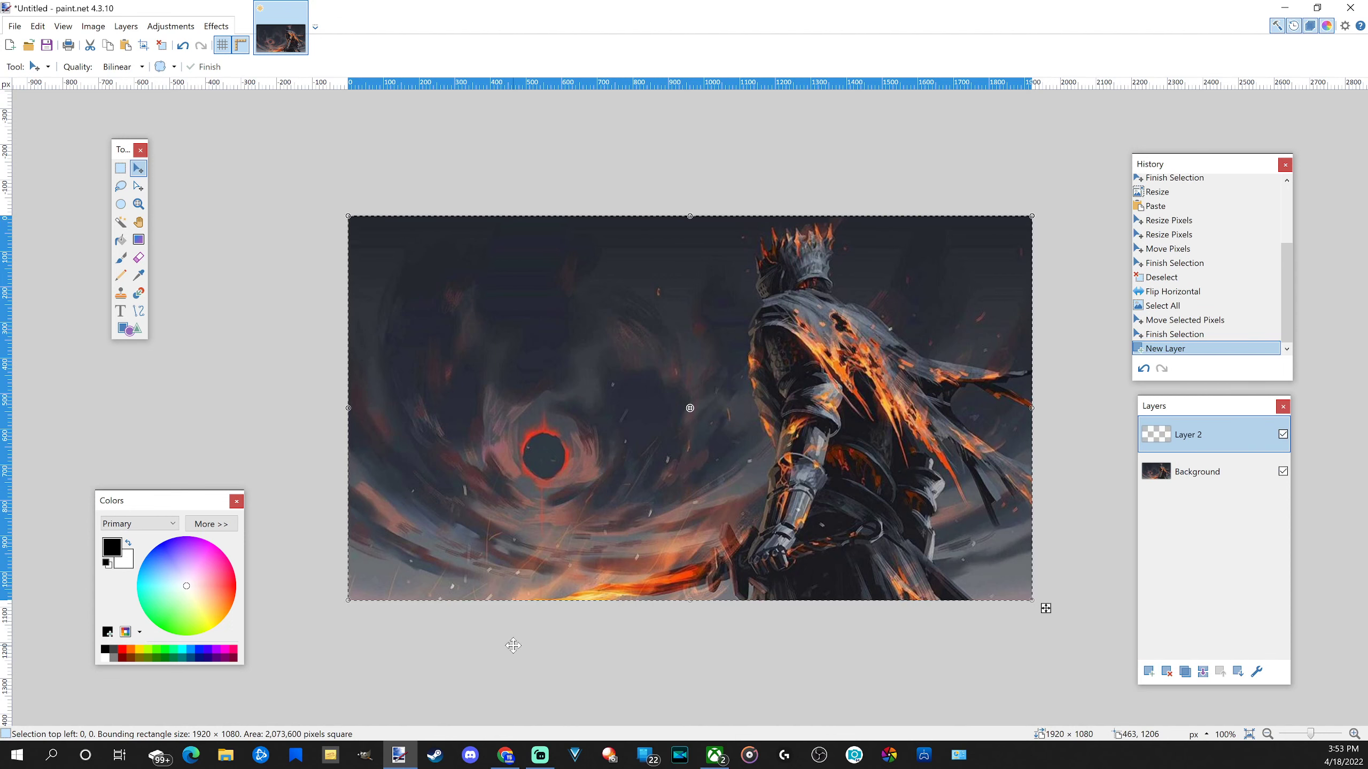
pyautogui.hotkey('ctrl', 'd')
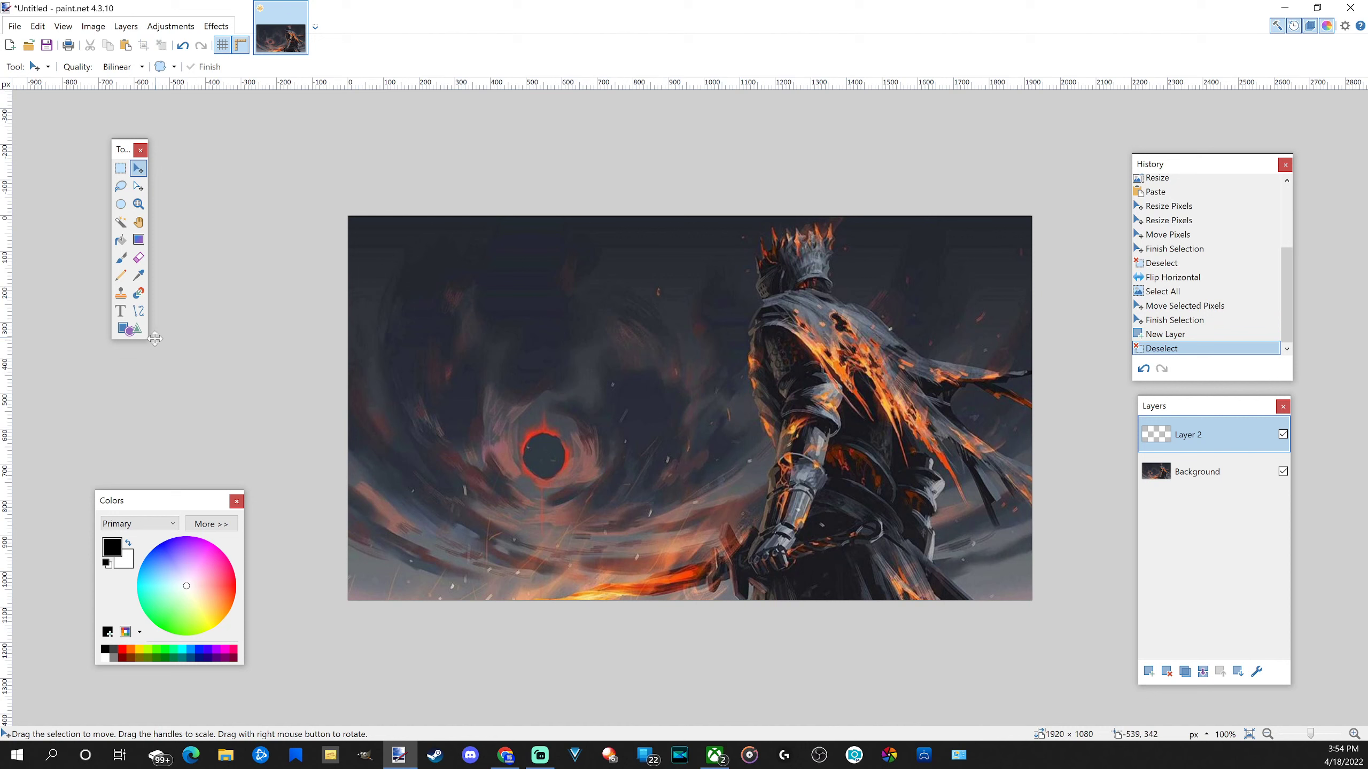
# - Draw a yellow rectangle outline with brush width 35 around the canvas edge on the new layer, about 1924 × 1088 pixels
pyautogui.click(126, 335)
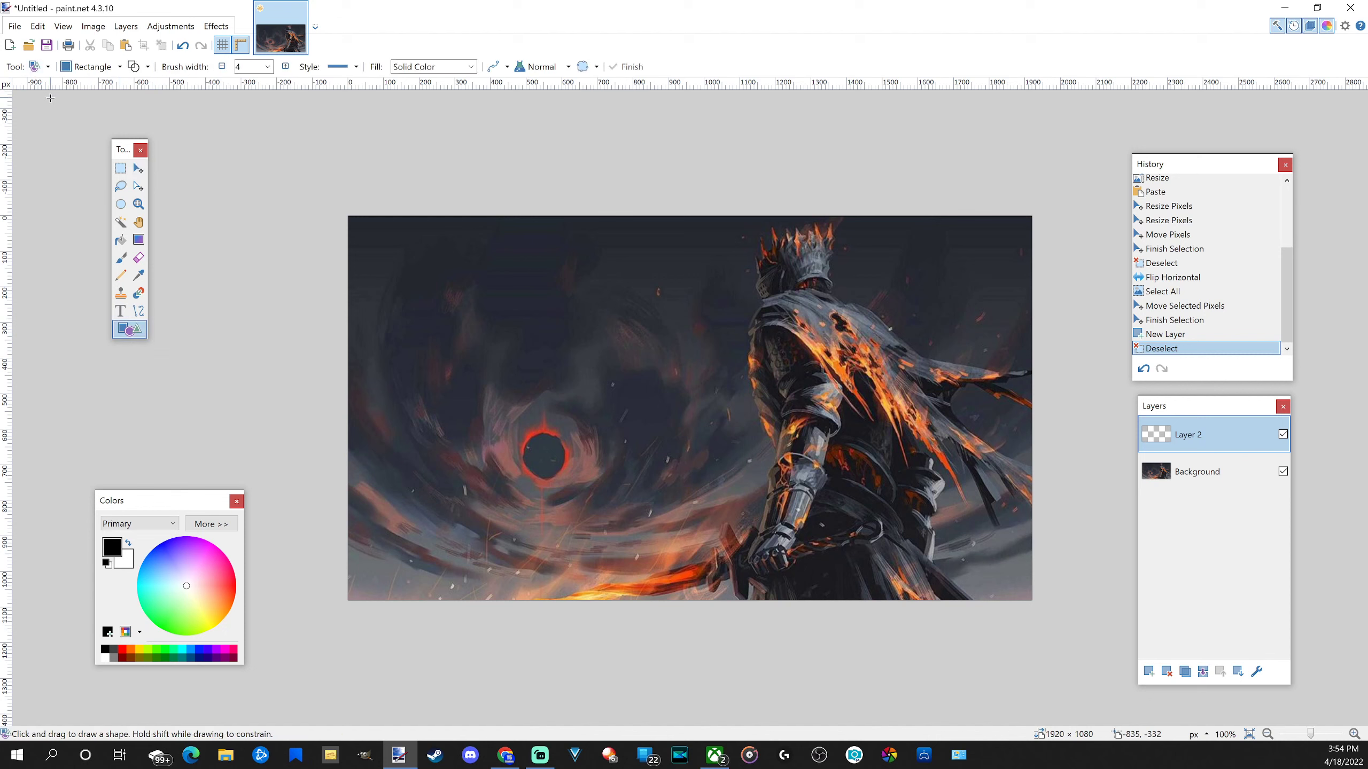
pyautogui.click(101, 74)
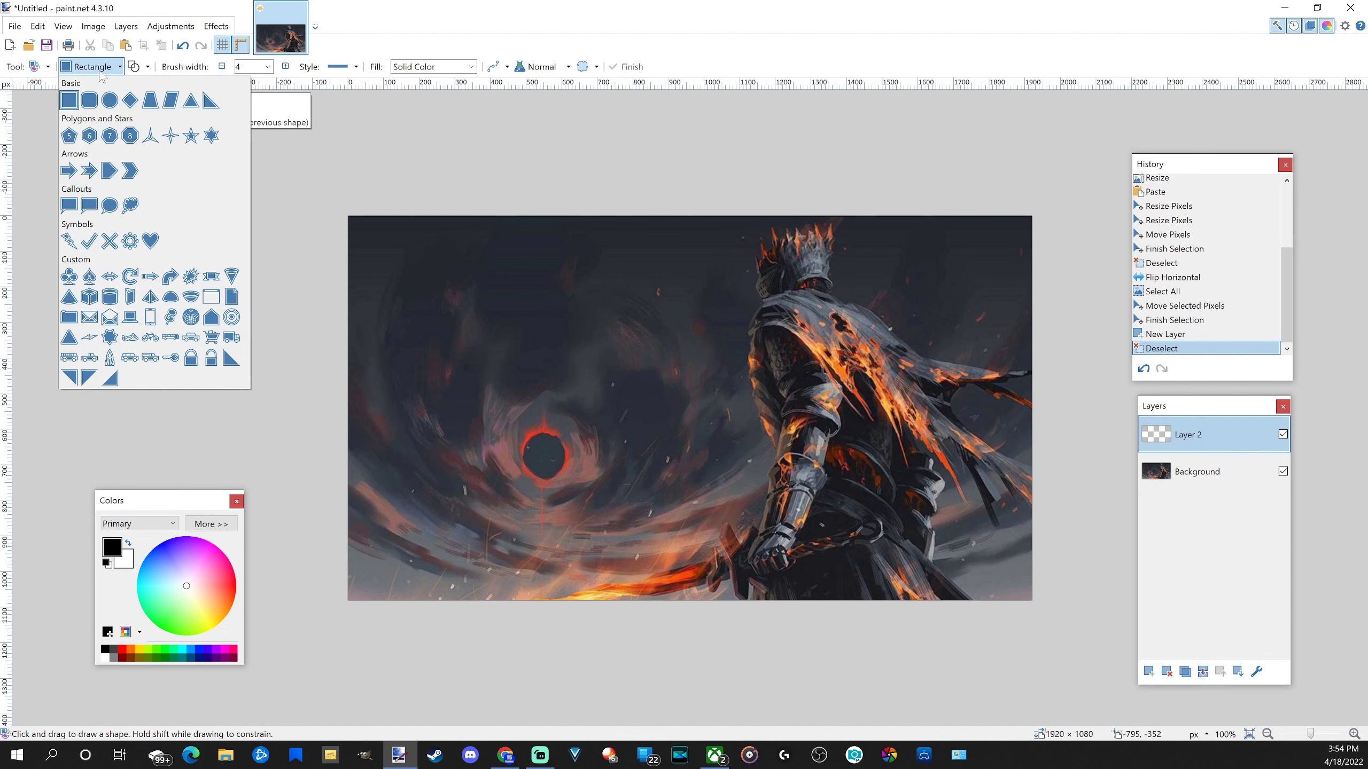
pyautogui.click(101, 74)
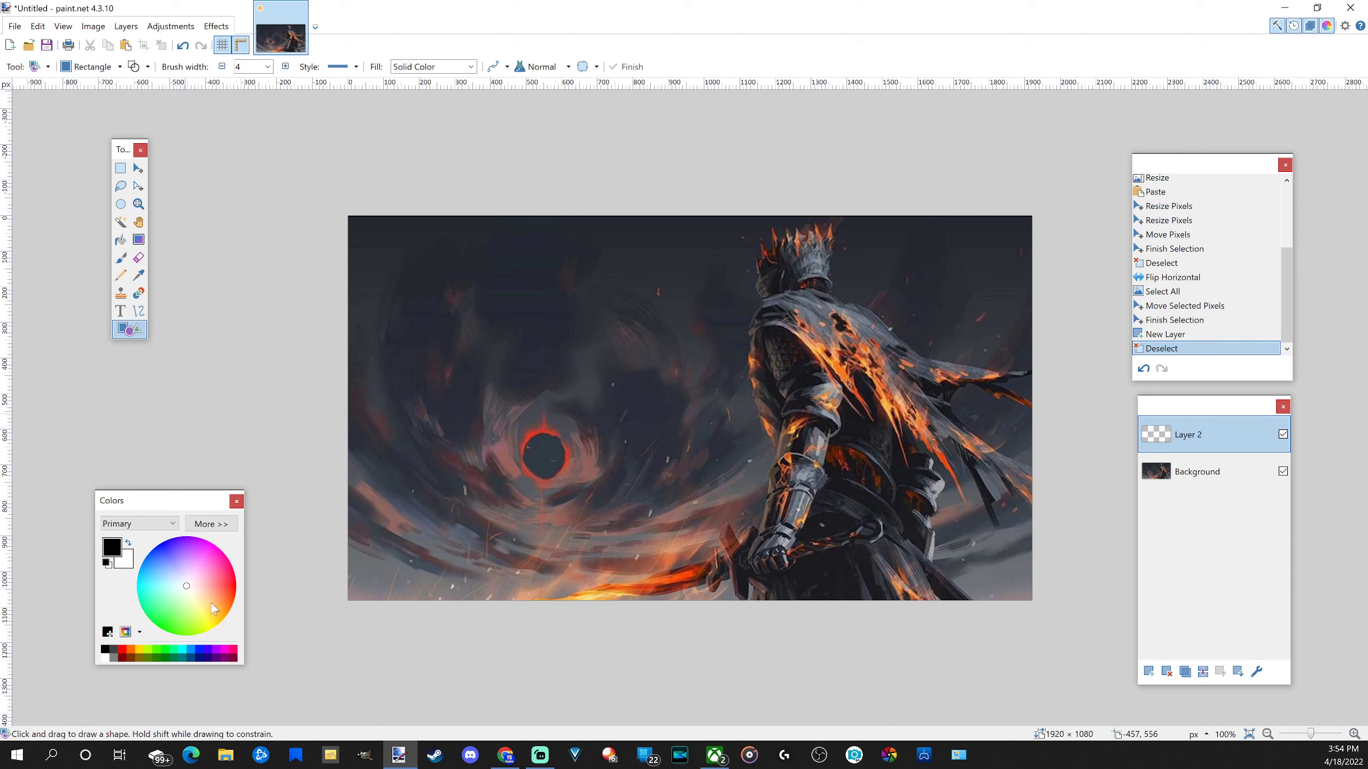
pyautogui.moveTo(208, 628); pyautogui.dragTo(212, 637)
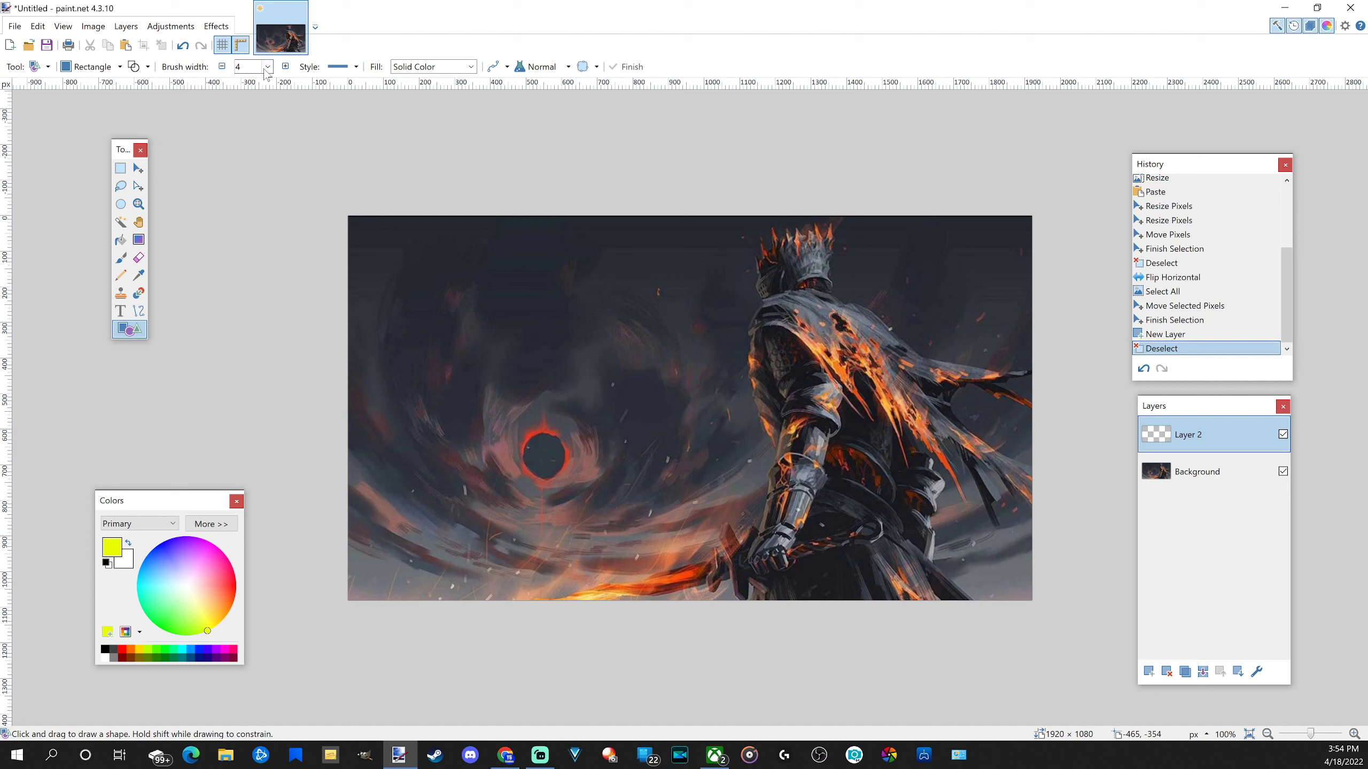
pyautogui.click(267, 66)
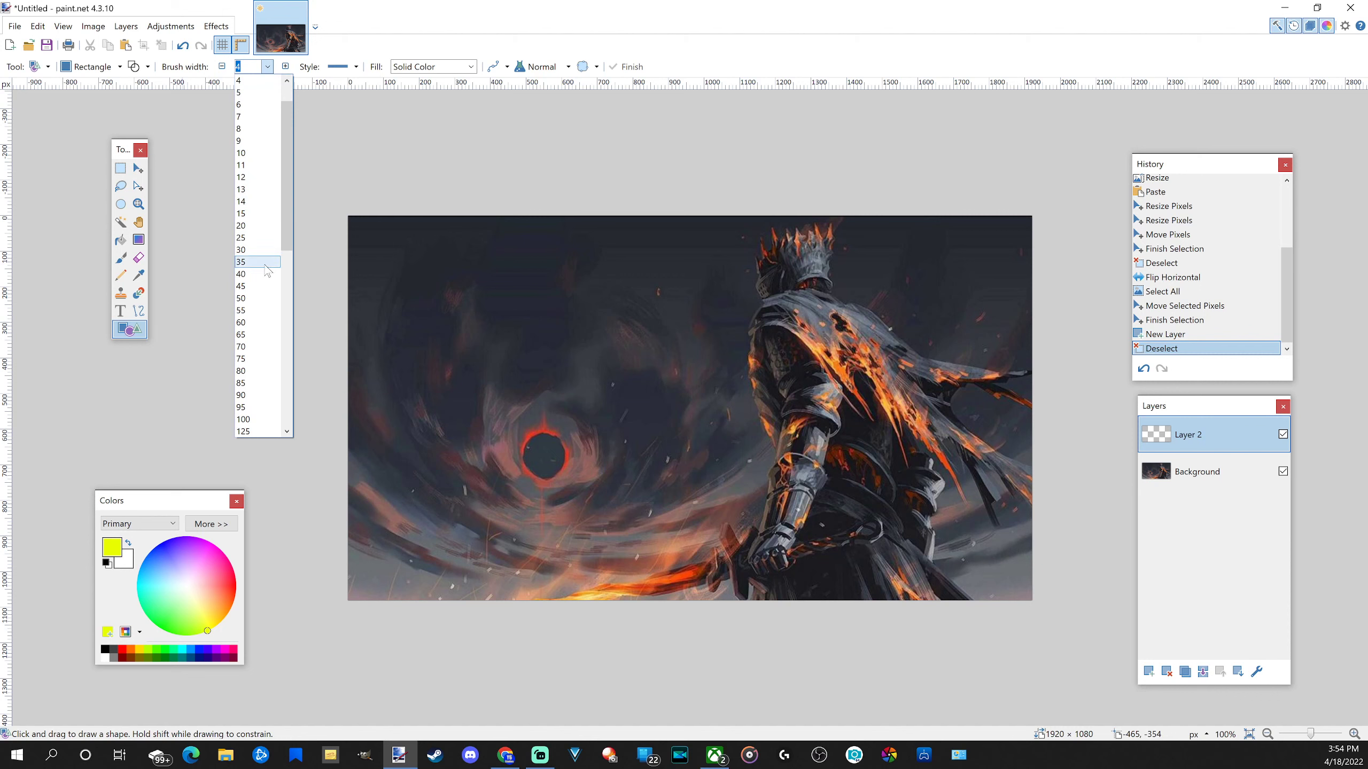
pyautogui.click(265, 262)
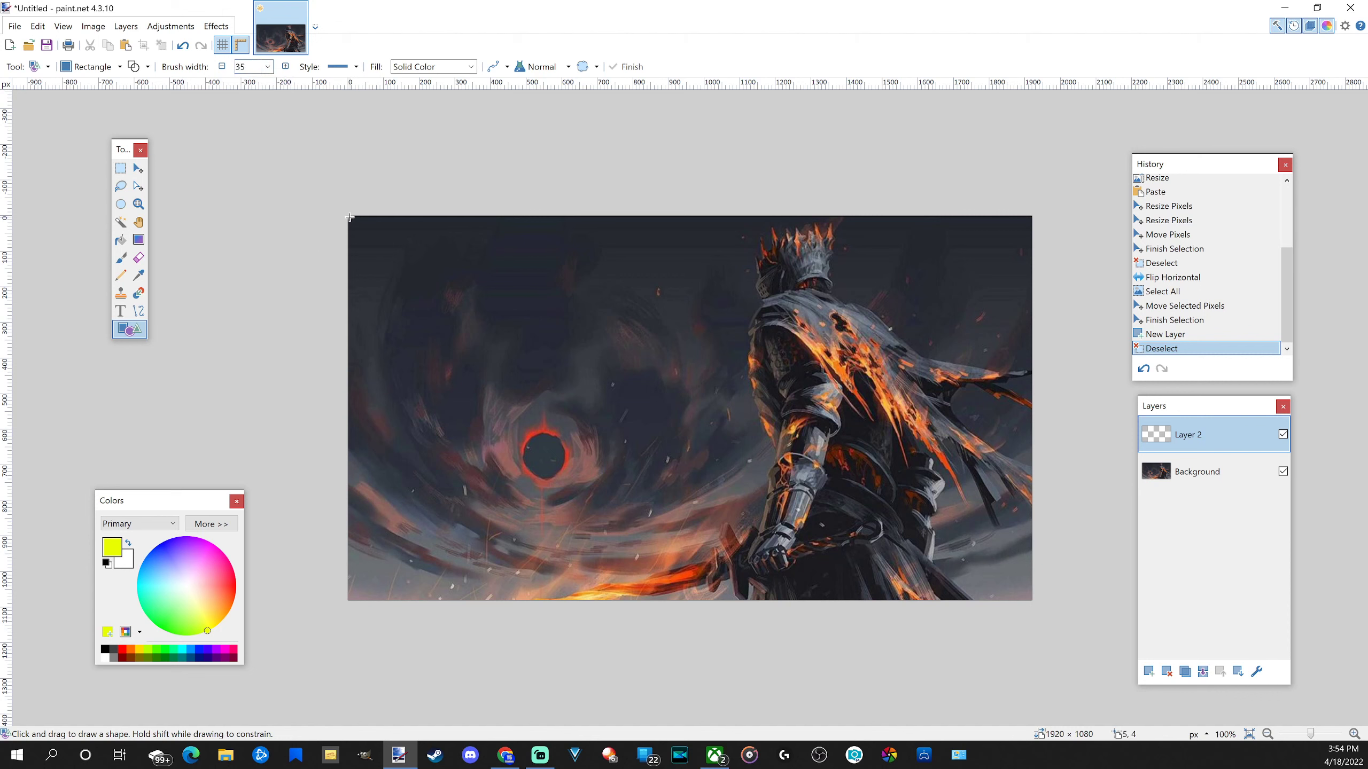
pyautogui.moveTo(349, 217)
pyautogui.mouseDown()
pyautogui.moveTo(432, 279)
pyautogui.moveTo(1033, 602)
pyautogui.mouseUp()
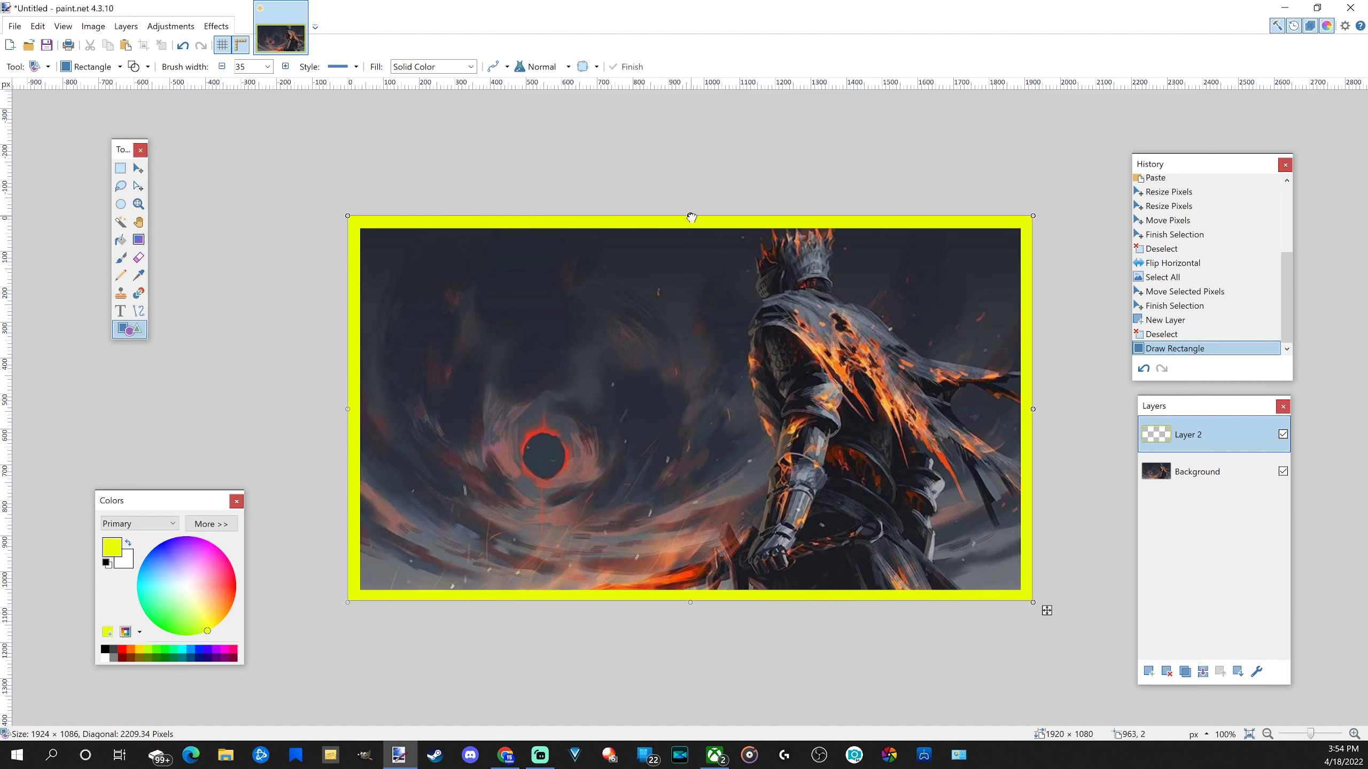
pyautogui.moveTo(693, 217); pyautogui.dragTo(693, 217)
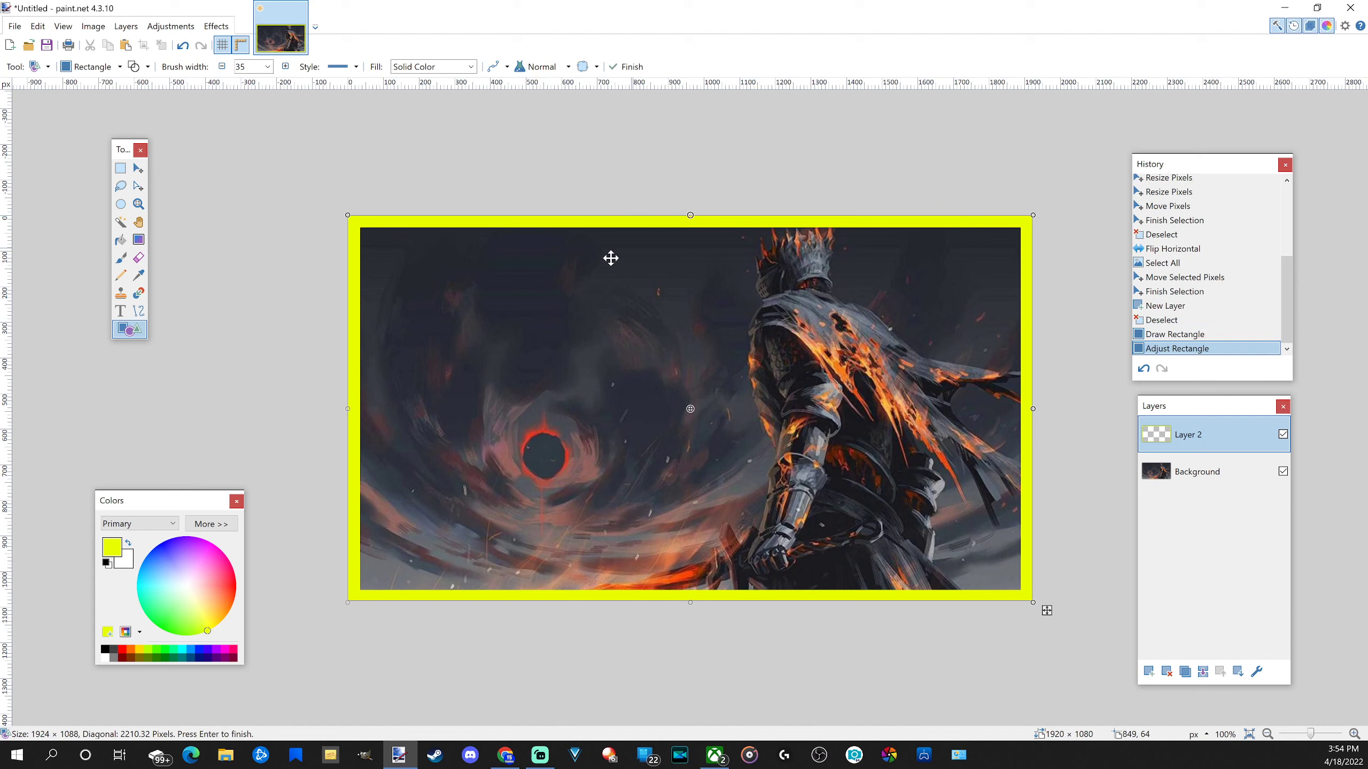
# - Apply the Bevel Object effect to the yellow border with a strength of 0.81
pyautogui.click(217, 25)
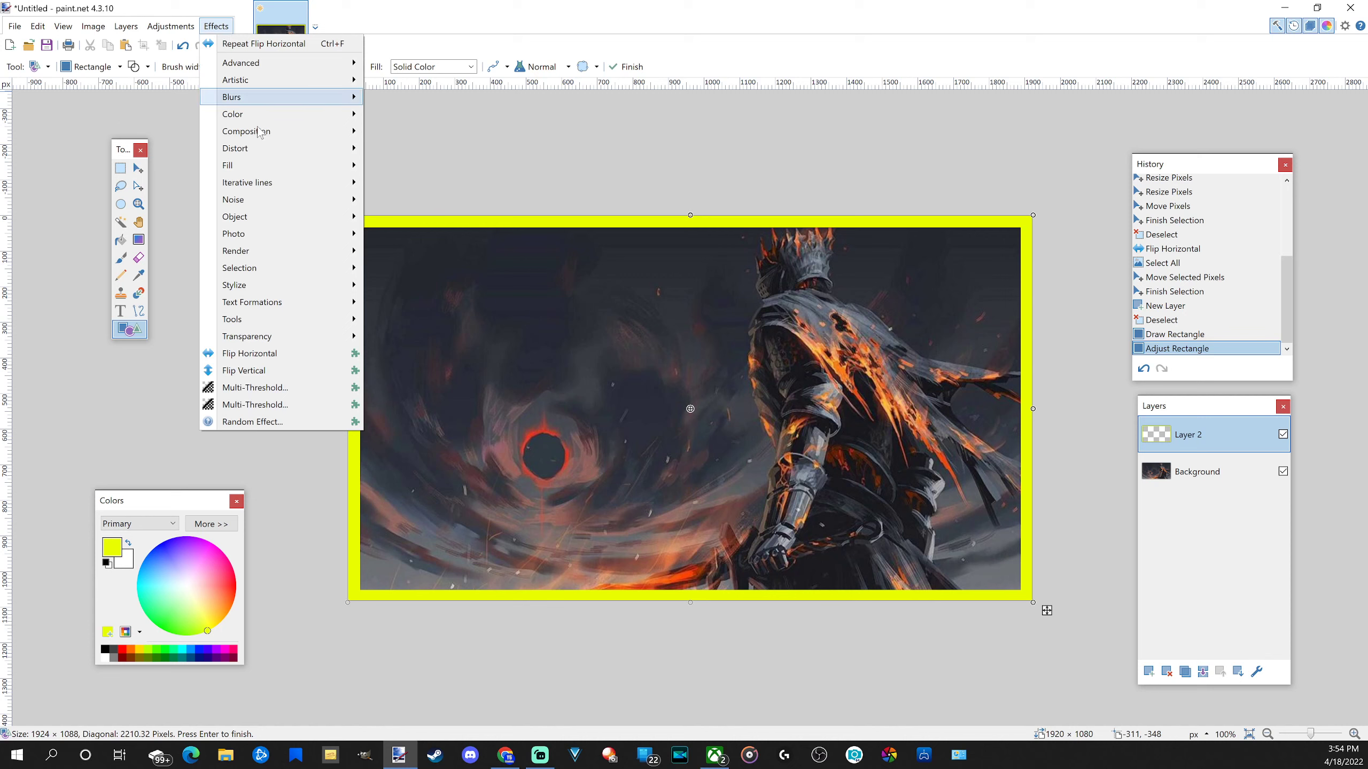
pyautogui.moveTo(305, 218)
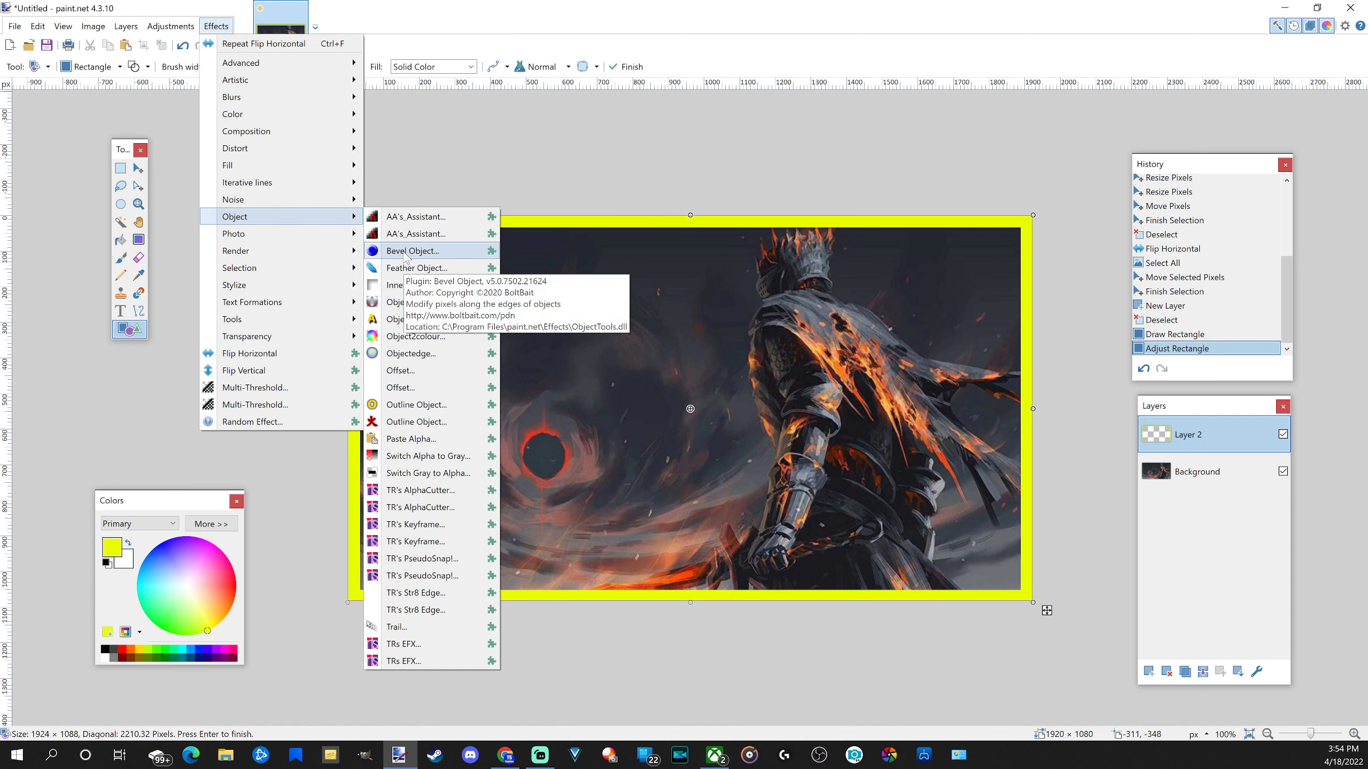
pyautogui.click(412, 251)
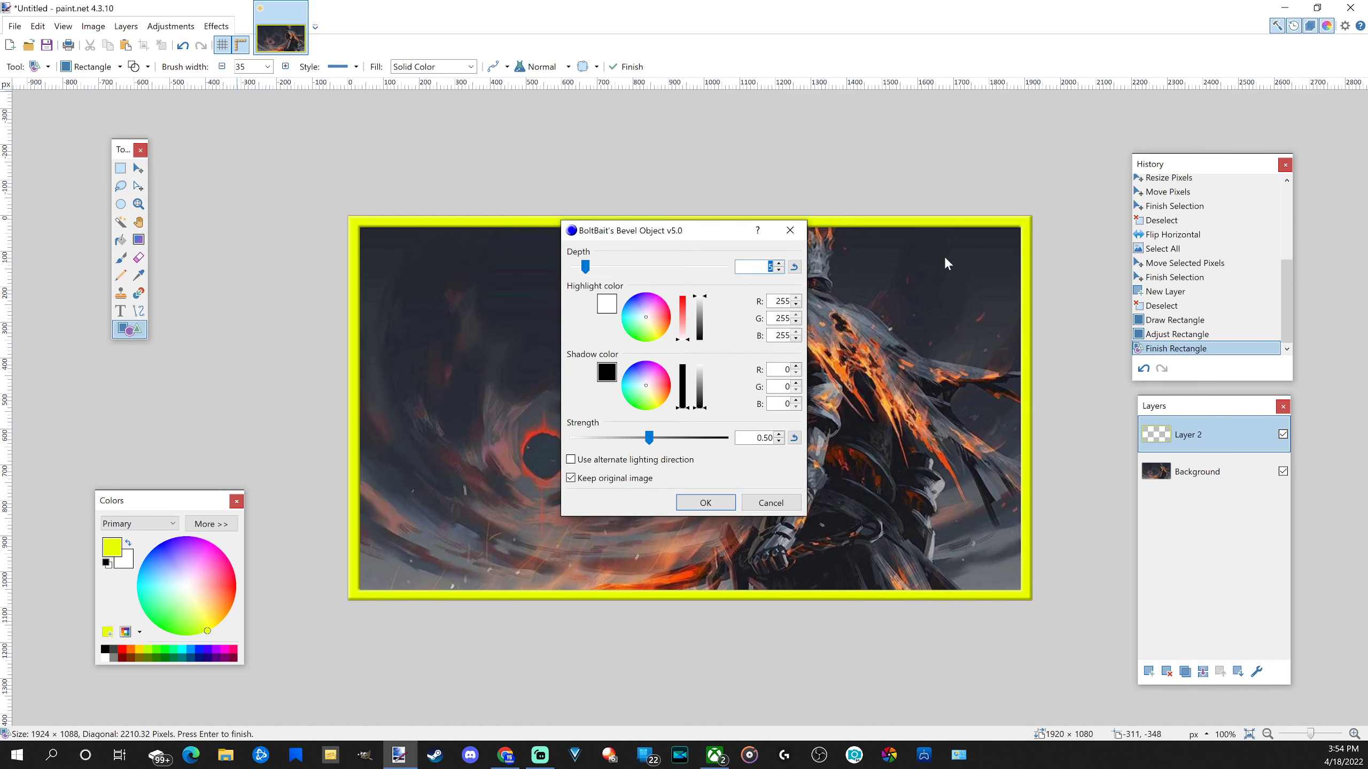
pyautogui.moveTo(651, 441); pyautogui.dragTo(697, 440)
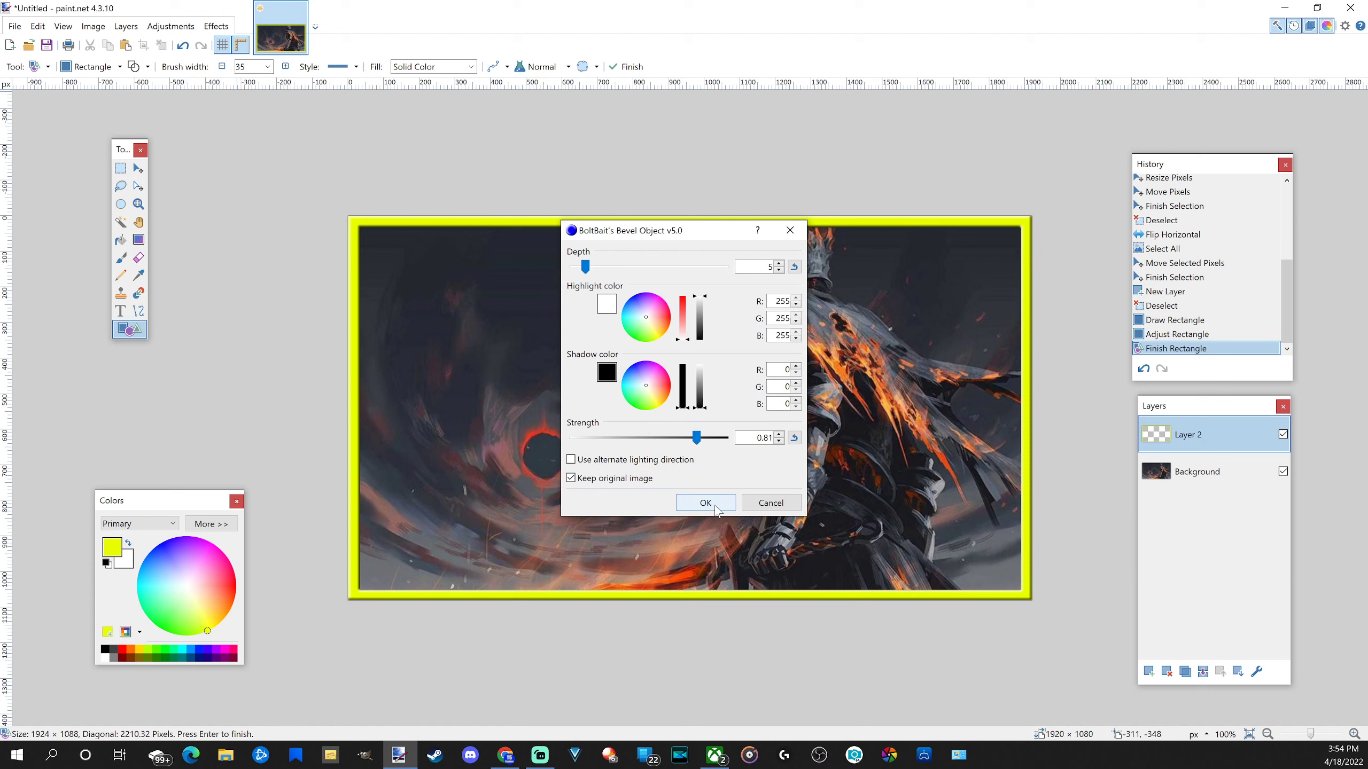
pyautogui.click(715, 507)
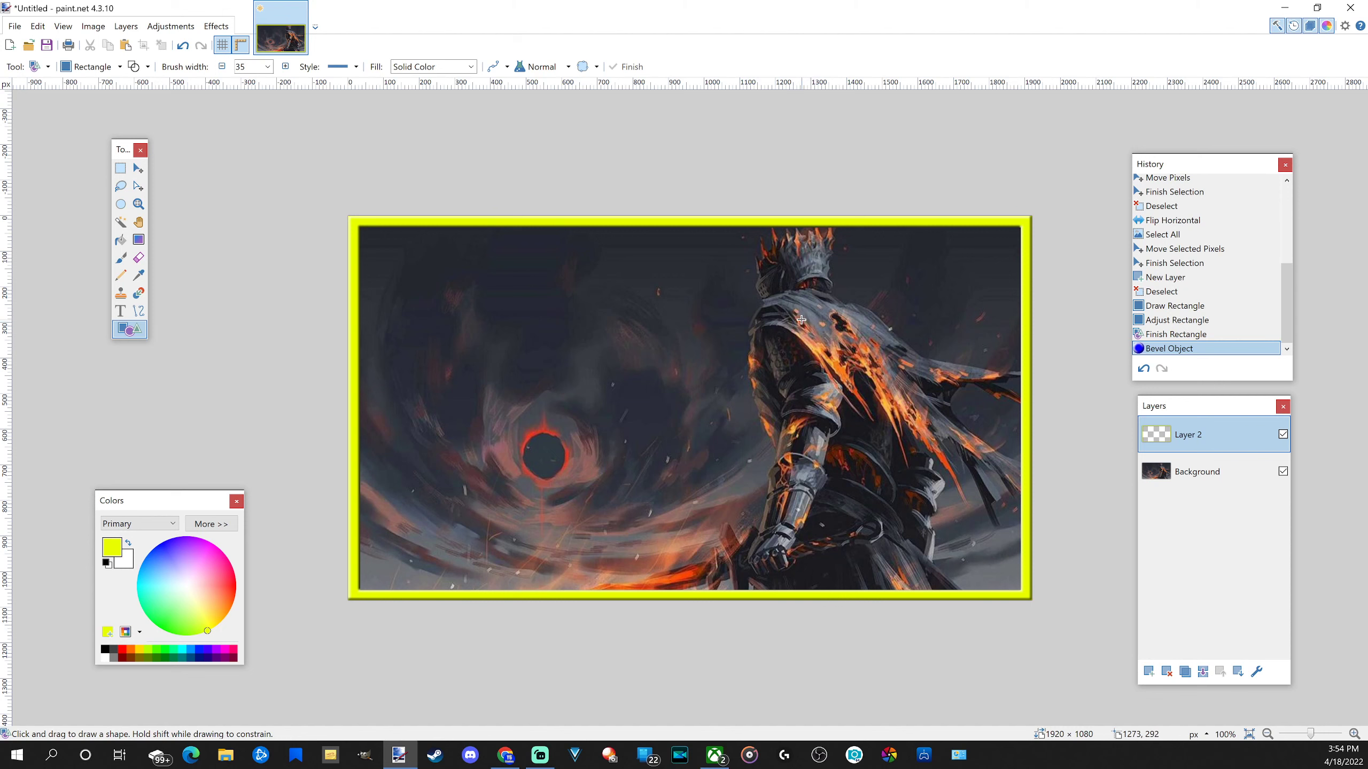
# - Open the Curves adjustment for the Background layer and place its dialog clear of the image
pyautogui.click(1188, 481)
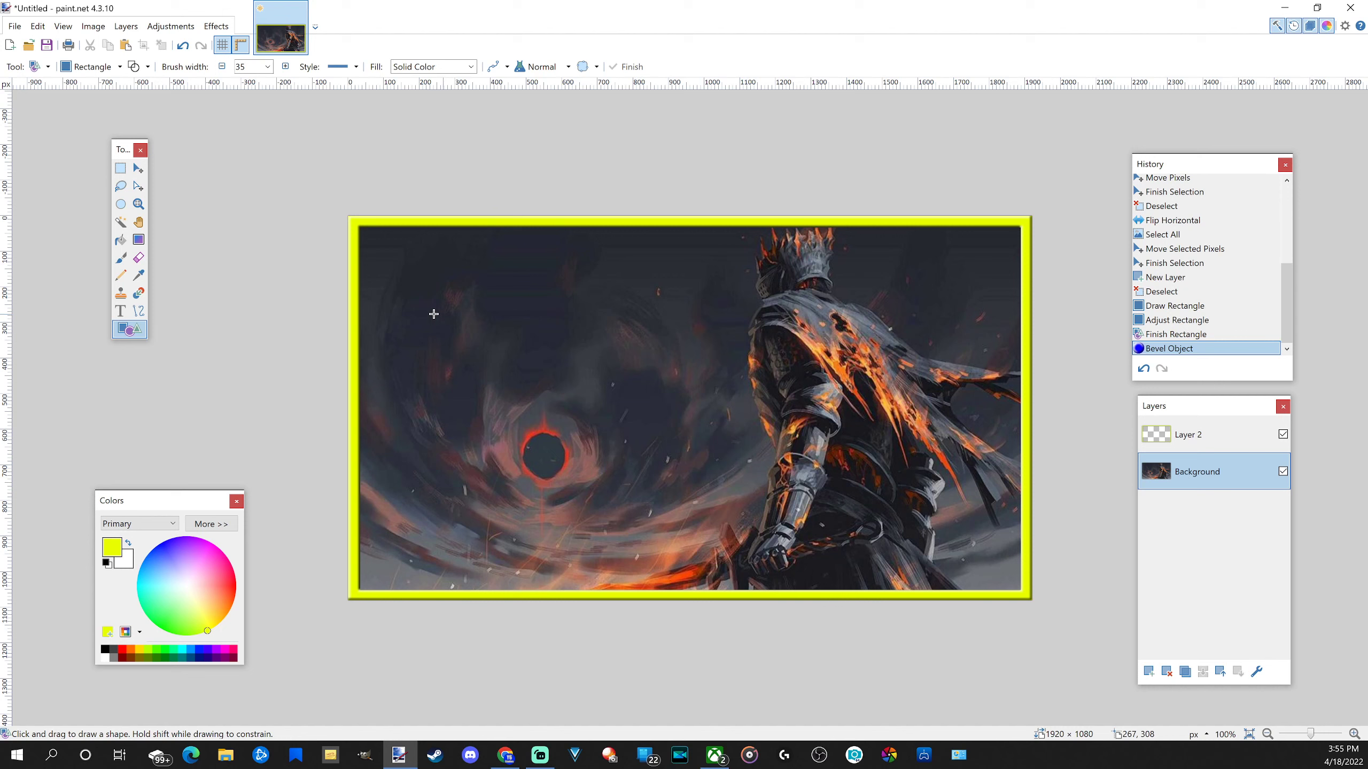
pyautogui.click(180, 26)
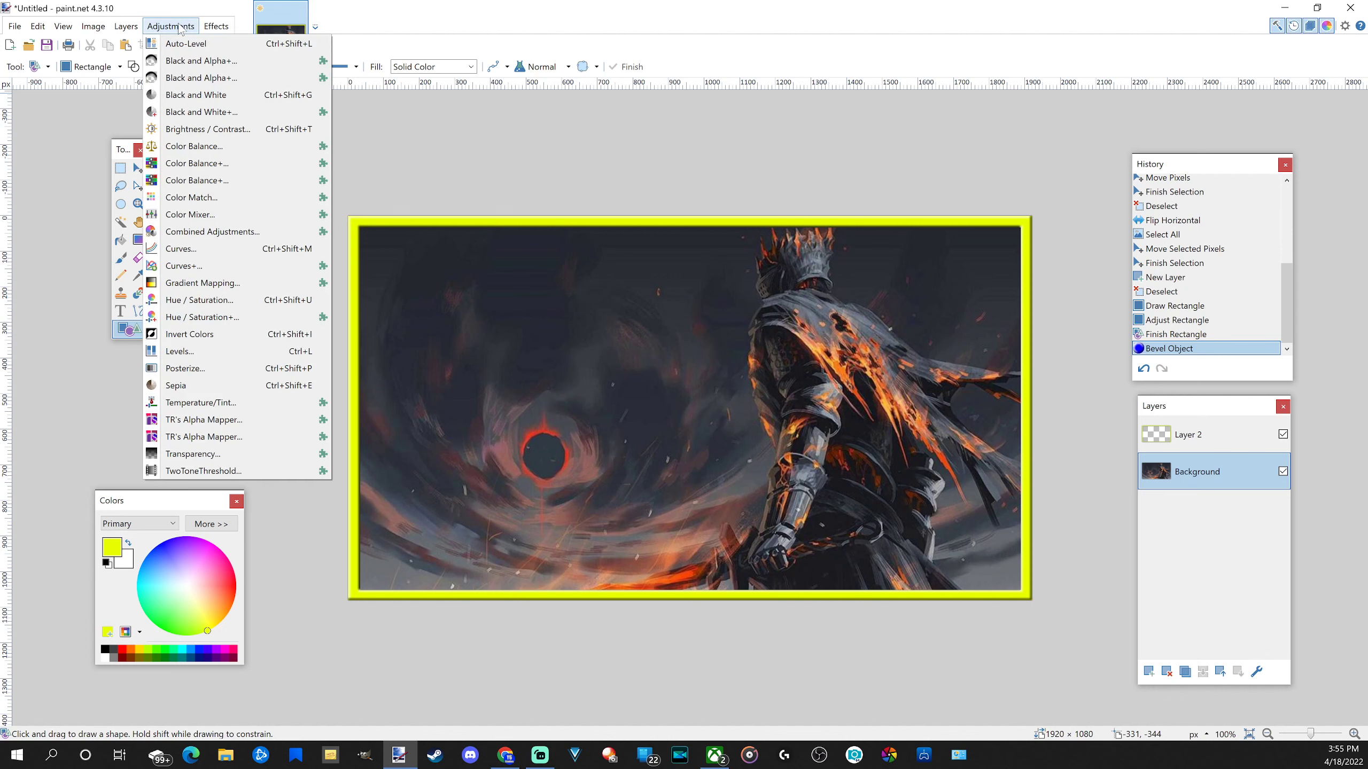
pyautogui.click(215, 249)
pyautogui.moveTo(655, 227); pyautogui.dragTo(239, 242)
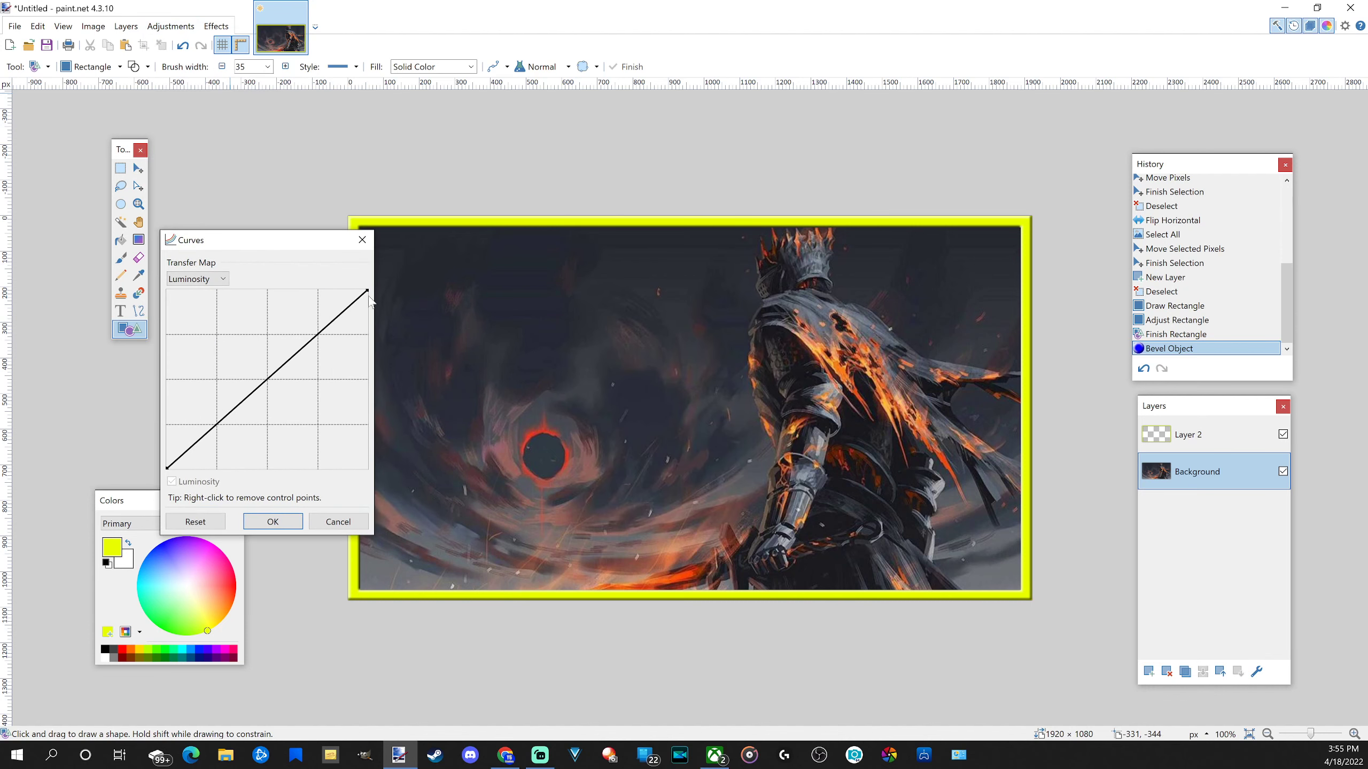
pyautogui.moveTo(366, 290); pyautogui.dragTo(338, 291)
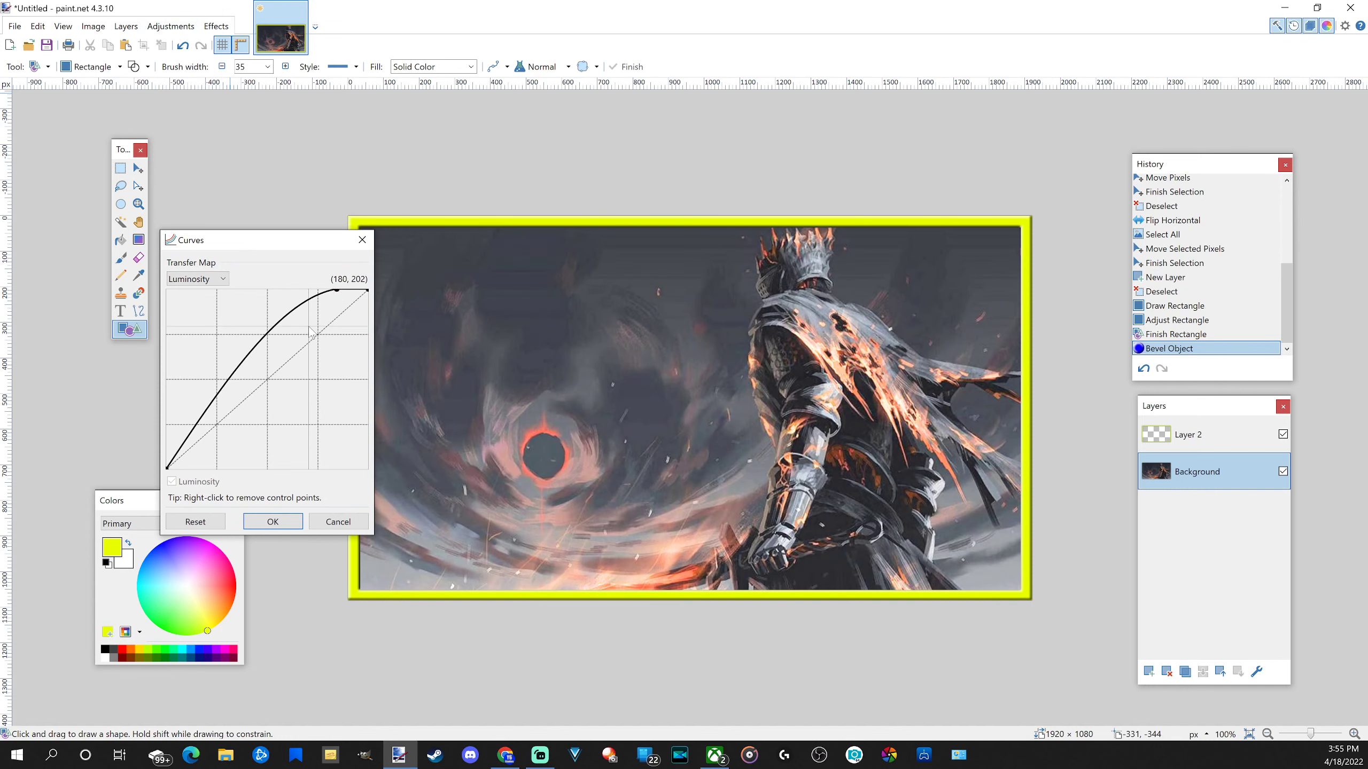
pyautogui.moveTo(268, 378); pyautogui.dragTo(282, 329)
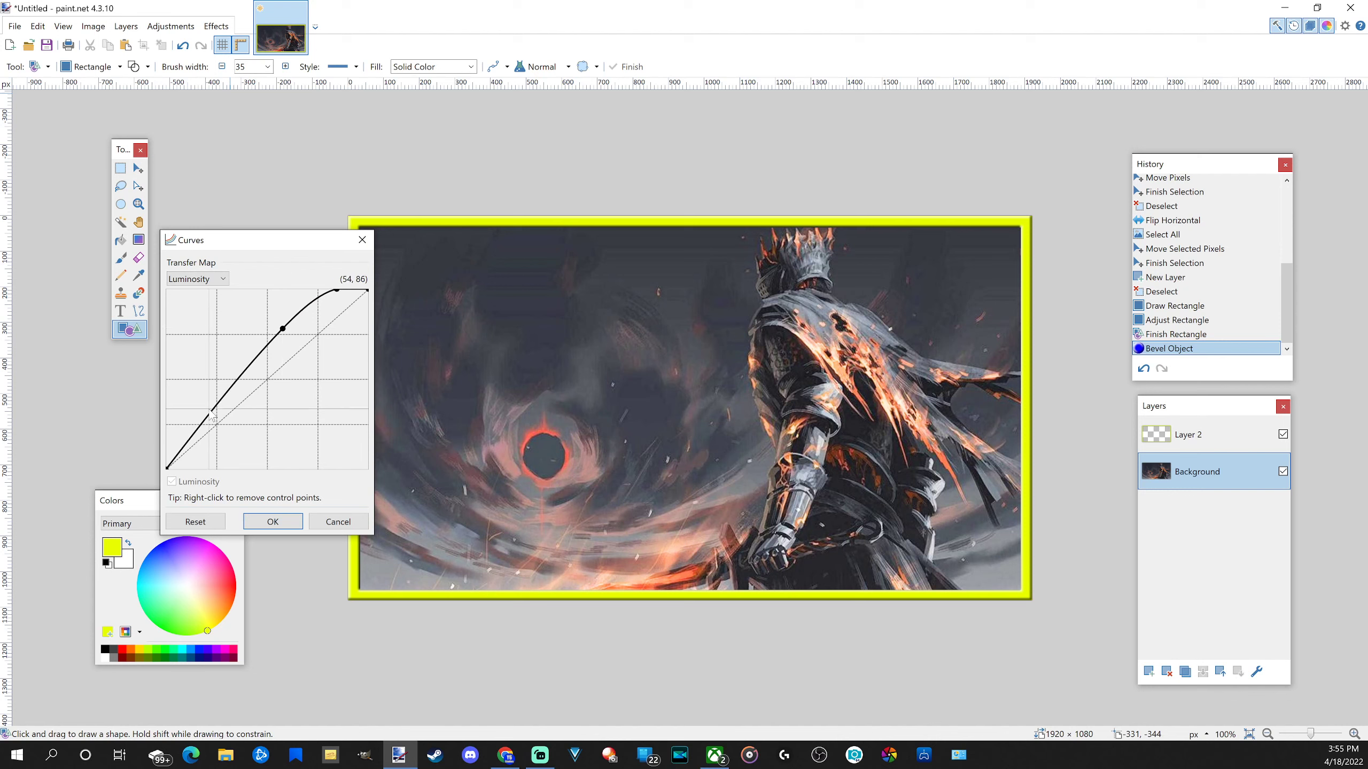
pyautogui.moveTo(204, 416)
pyautogui.mouseDown()
pyautogui.moveTo(190, 412)
pyautogui.moveTo(216, 439)
pyautogui.moveTo(205, 422)
pyautogui.mouseUp()
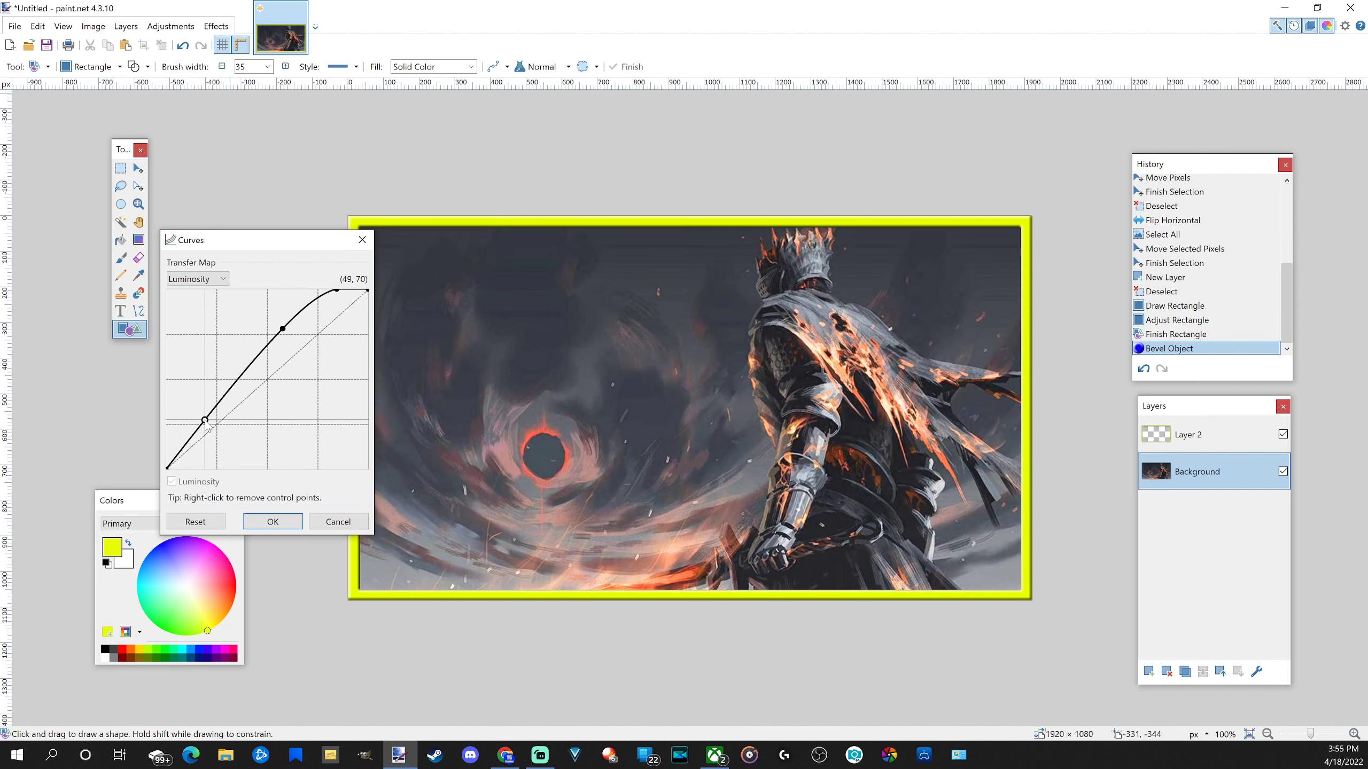
pyautogui.click(213, 522)
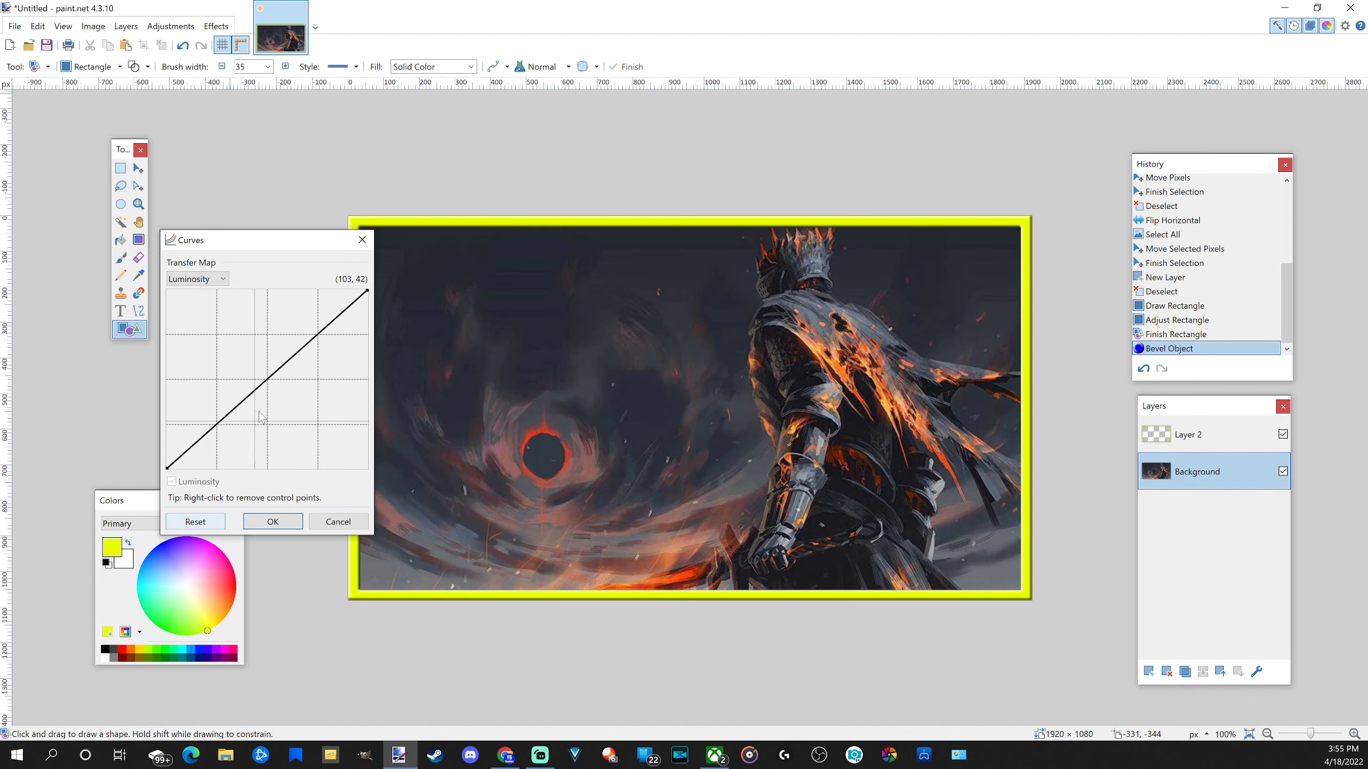
pyautogui.click(198, 279)
pyautogui.click(200, 281)
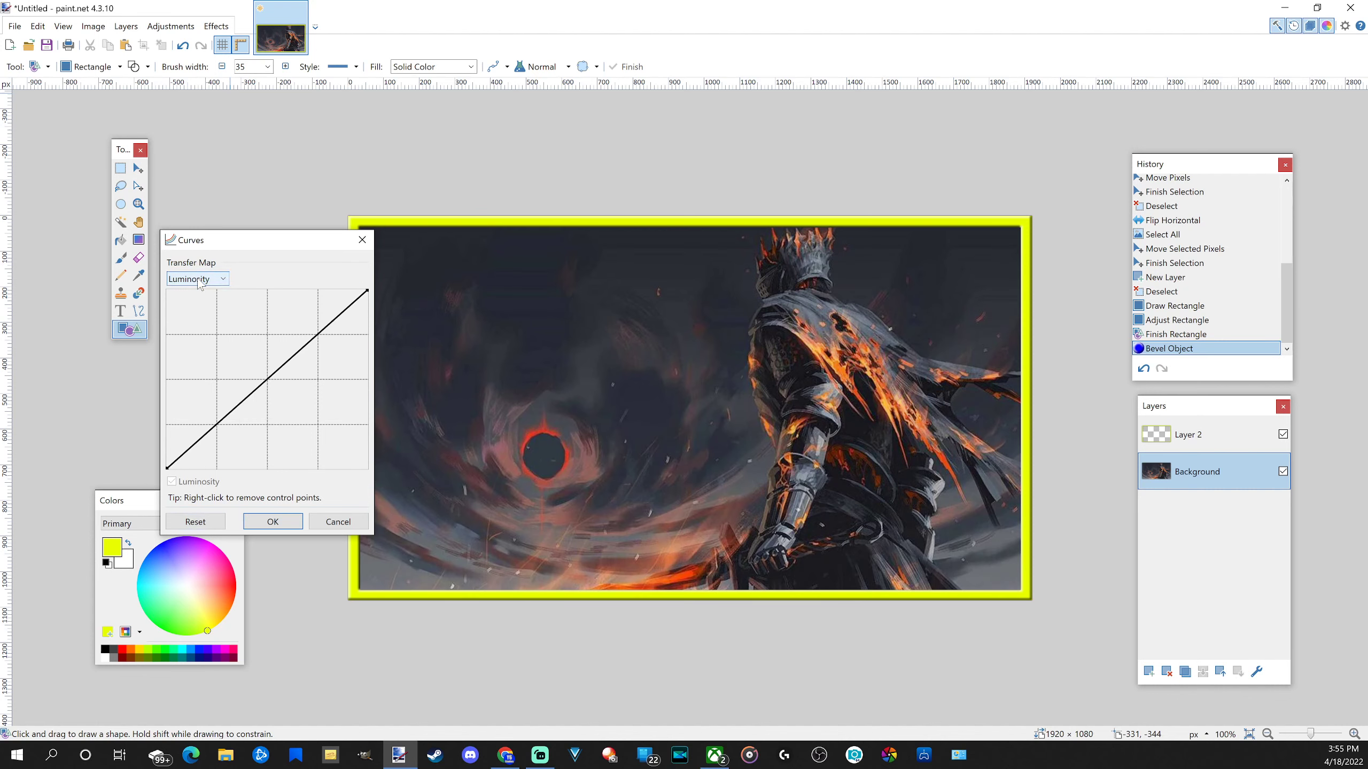
pyautogui.click(343, 298)
pyautogui.moveTo(346, 302); pyautogui.dragTo(341, 299)
pyautogui.click(217, 412)
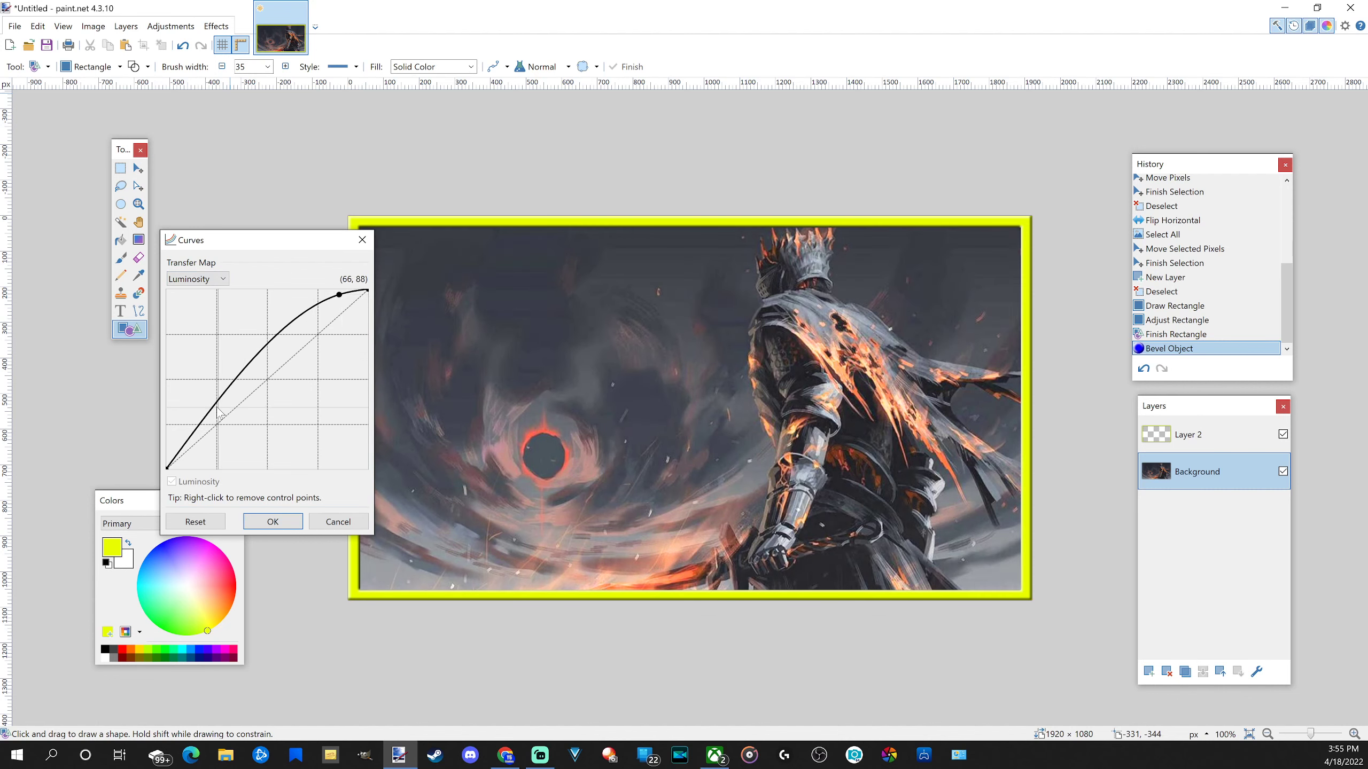
pyautogui.moveTo(218, 413)
pyautogui.mouseDown()
pyautogui.moveTo(224, 429)
pyautogui.moveTo(212, 404)
pyautogui.moveTo(196, 426)
pyautogui.mouseUp()
pyautogui.click(208, 523)
pyautogui.moveTo(320, 312); pyautogui.dragTo(330, 340)
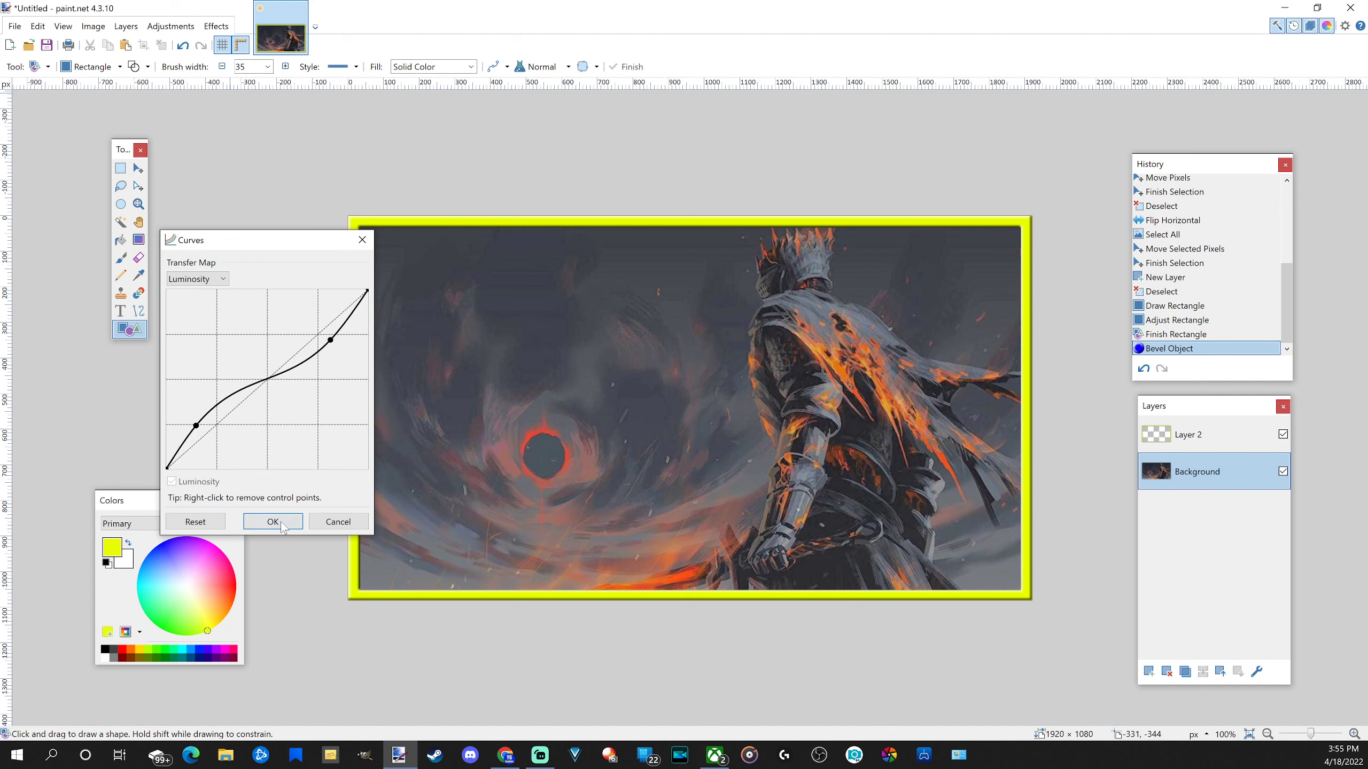
pyautogui.click(195, 521)
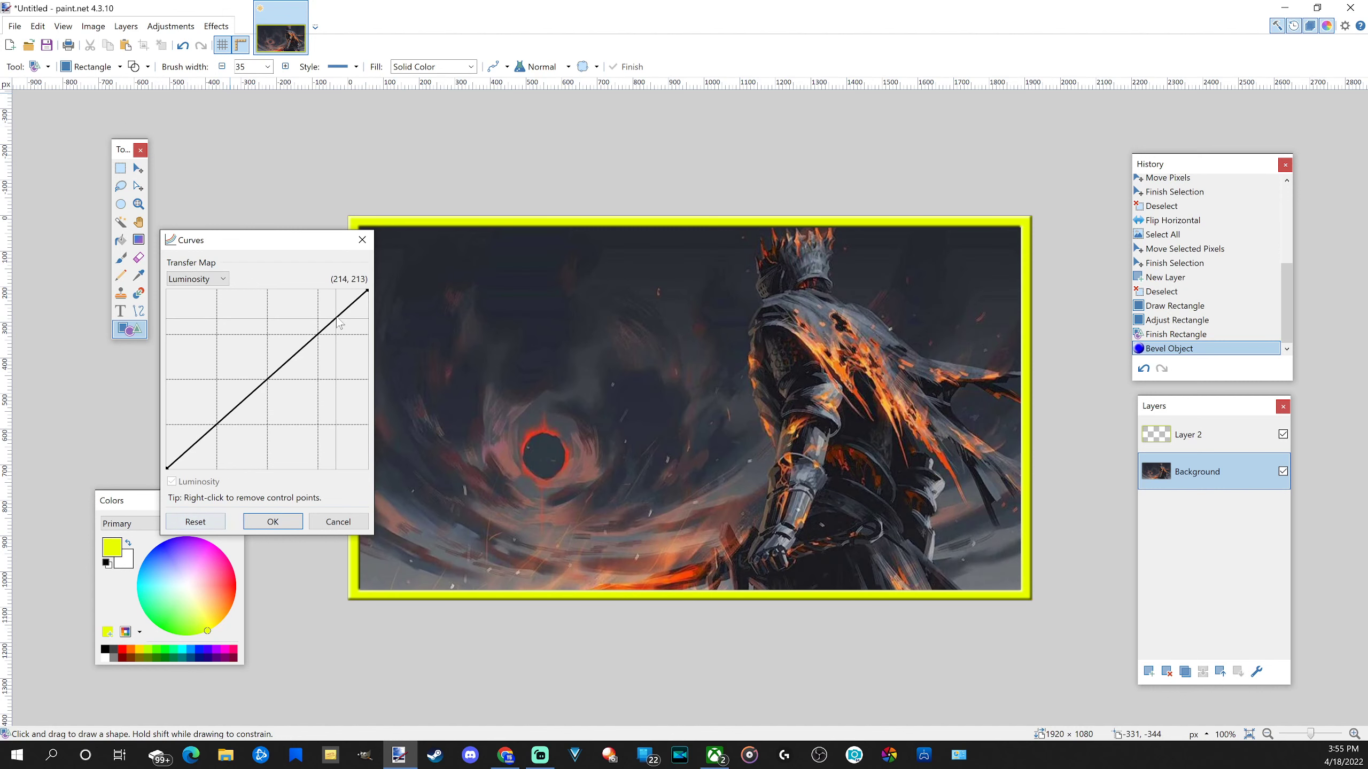
# - Apply a luminosity curve to the background that strongly raises the highlights and keeps the darker tones near the diagonal
pyautogui.moveTo(357, 297); pyautogui.dragTo(350, 292)
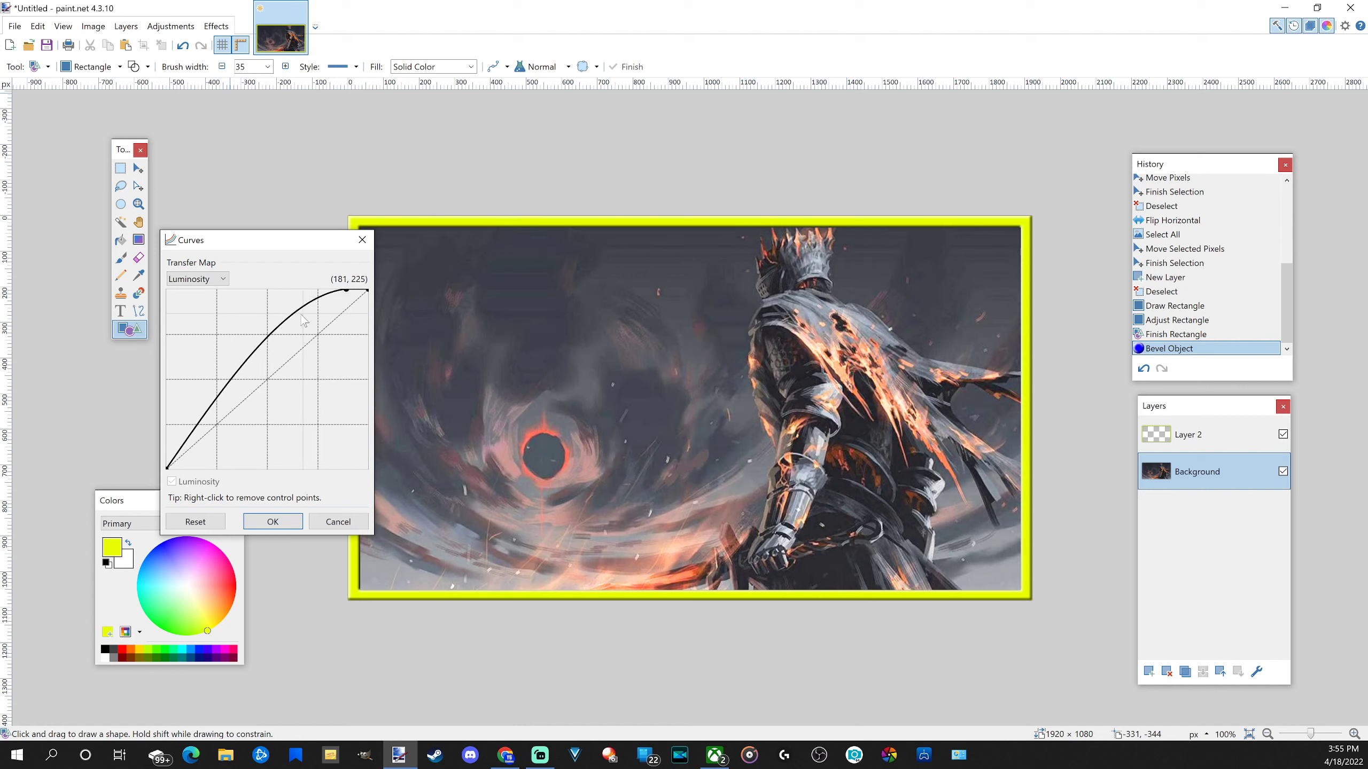
pyautogui.moveTo(235, 380); pyautogui.dragTo(234, 393)
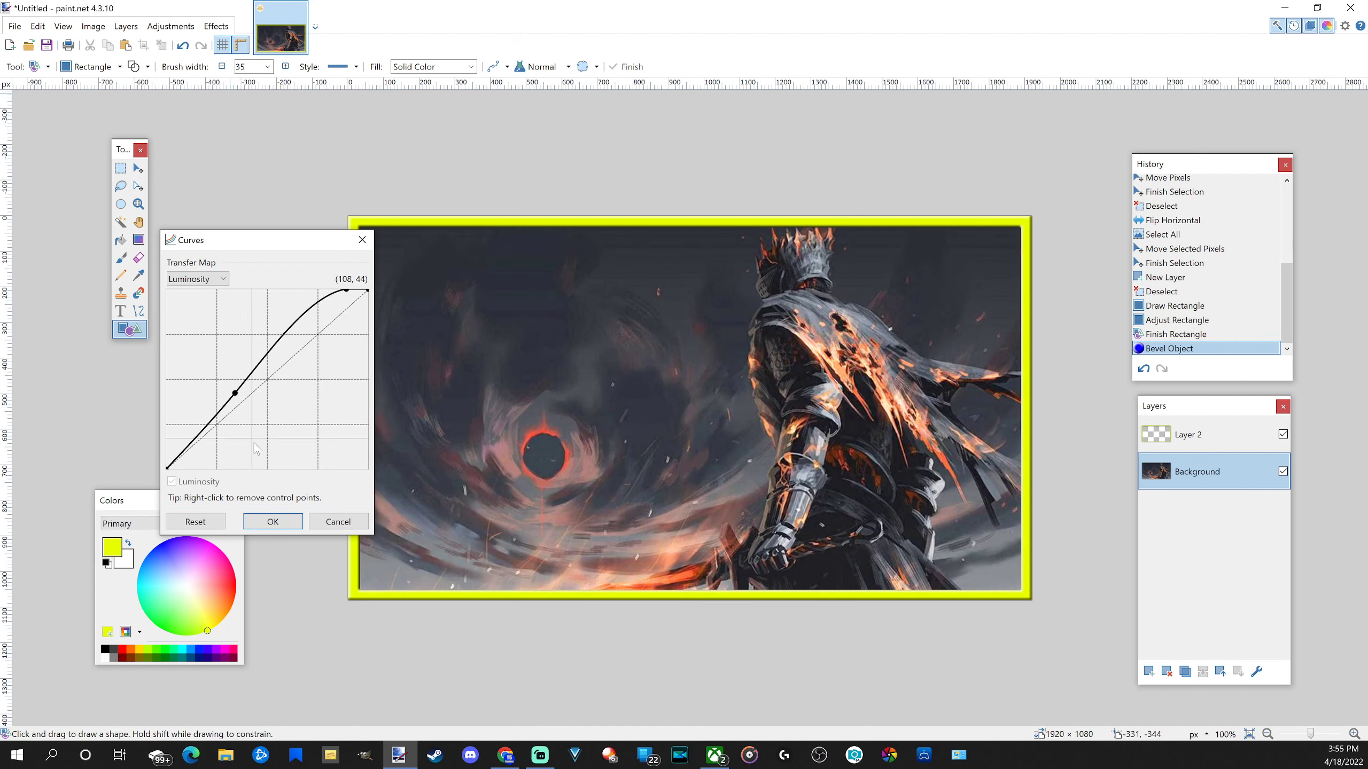
pyautogui.click(273, 521)
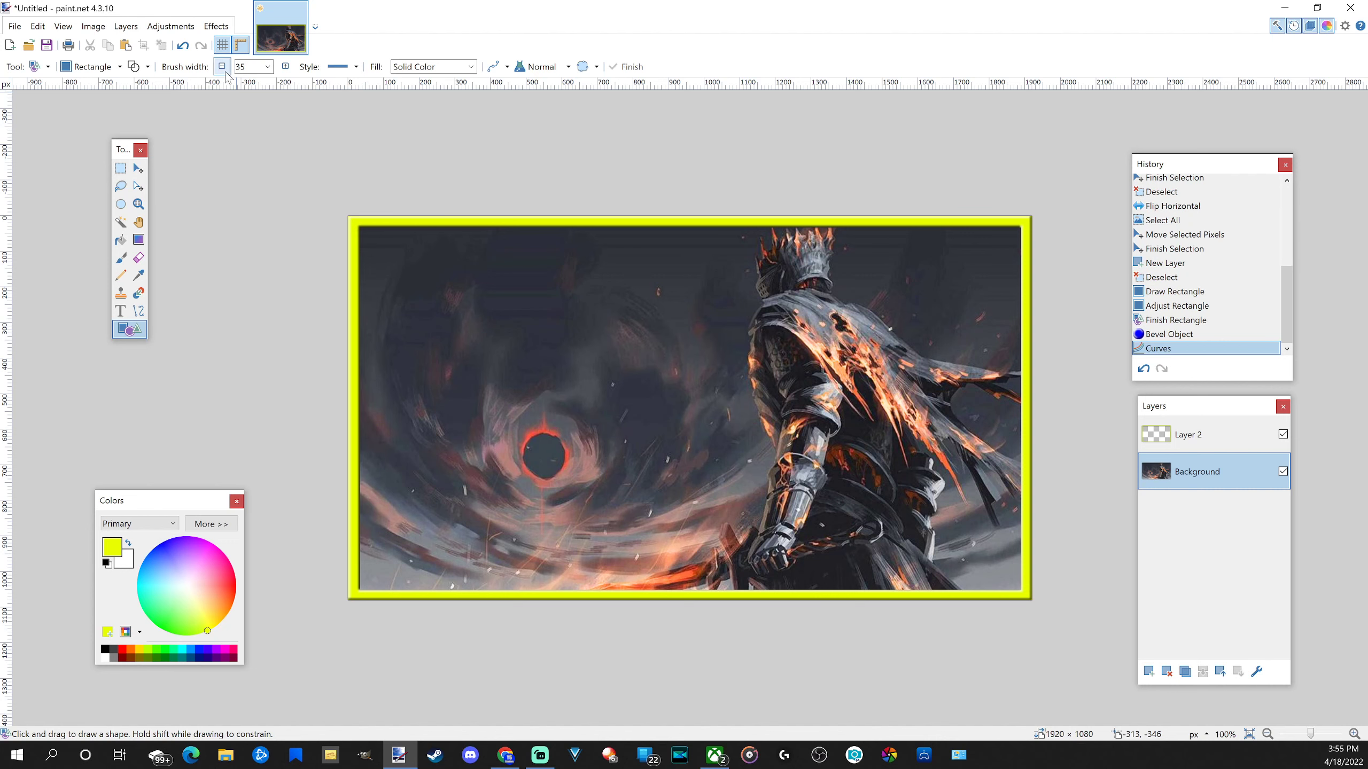
# - Apply the Basic Adjustments photo effect to the background with brightness 25, contrast 9 and boosted saturation
pyautogui.click(216, 26)
pyautogui.moveTo(325, 237)
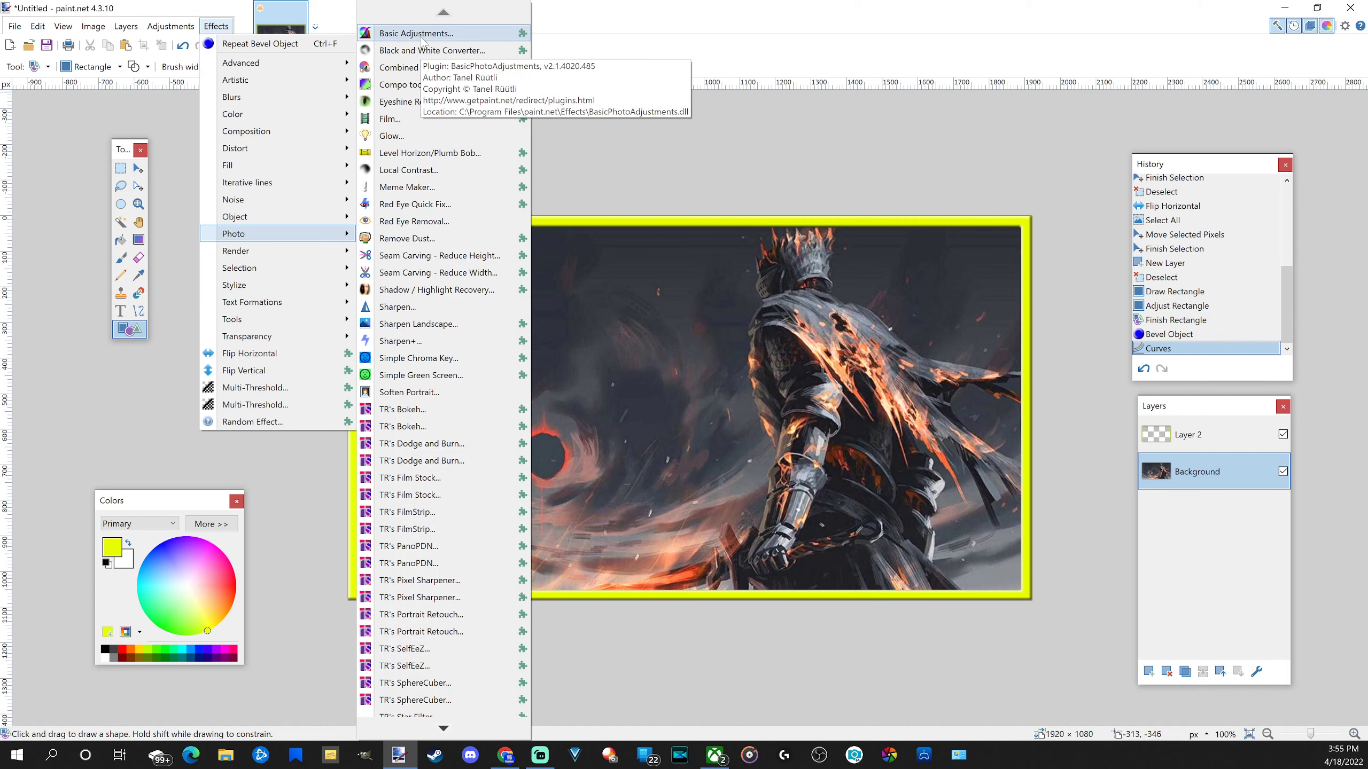
pyautogui.click(420, 34)
pyautogui.moveTo(692, 180); pyautogui.dragTo(255, 191)
pyautogui.moveTo(212, 504); pyautogui.dragTo(221, 470)
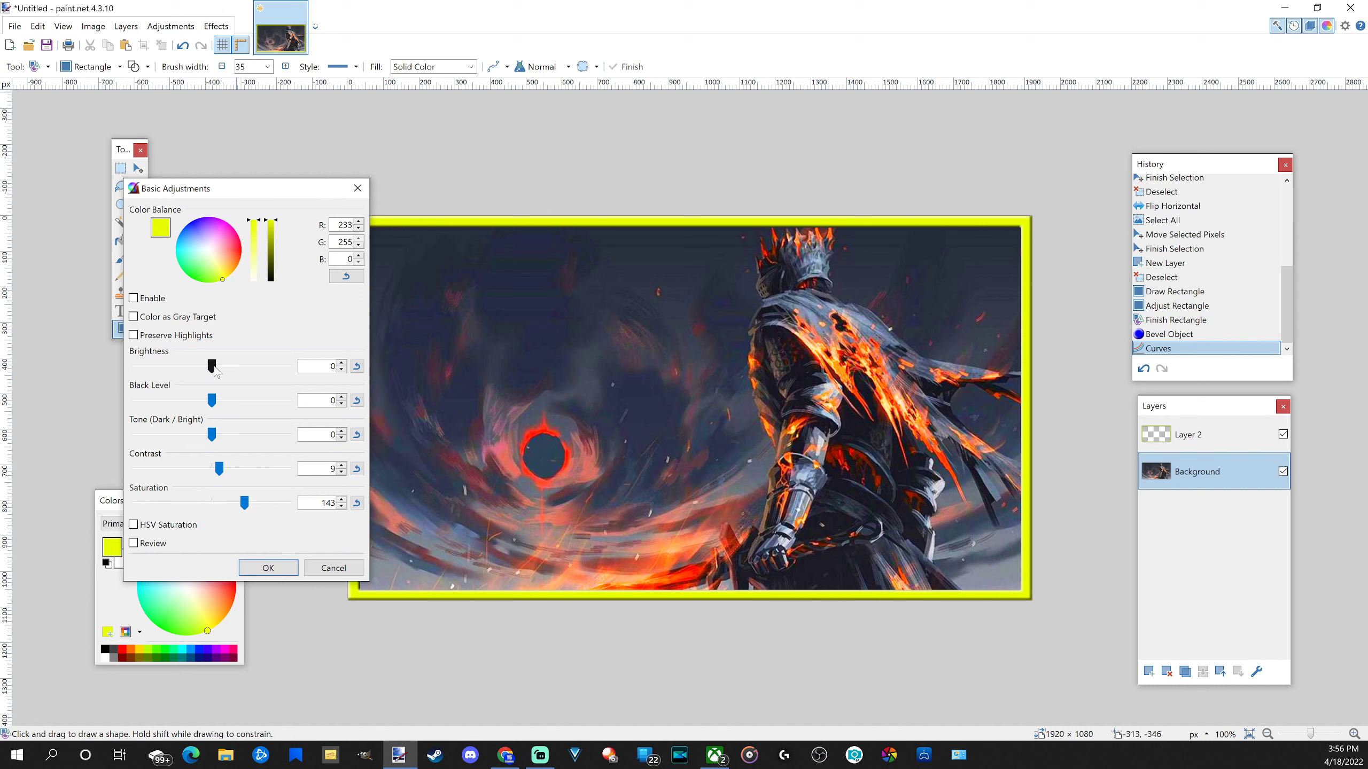
pyautogui.moveTo(214, 372)
pyautogui.mouseDown()
pyautogui.moveTo(259, 386)
pyautogui.moveTo(231, 381)
pyautogui.mouseUp()
pyautogui.moveTo(245, 505); pyautogui.dragTo(258, 504)
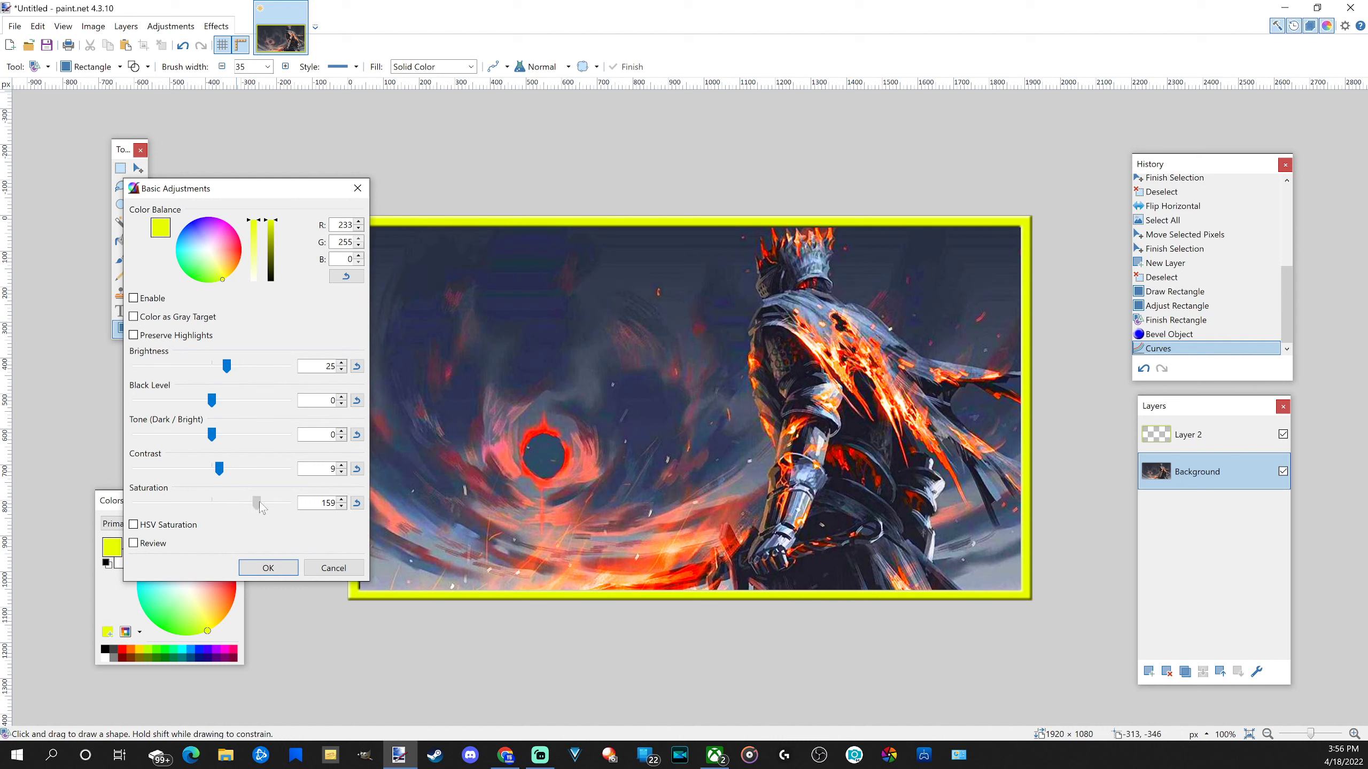
pyautogui.moveTo(263, 509); pyautogui.dragTo(253, 508)
pyautogui.click(268, 567)
# - Sharpen the background with the Sharpen+ effect, using radius 5 and an amount slightly below 100
pyautogui.click(213, 25)
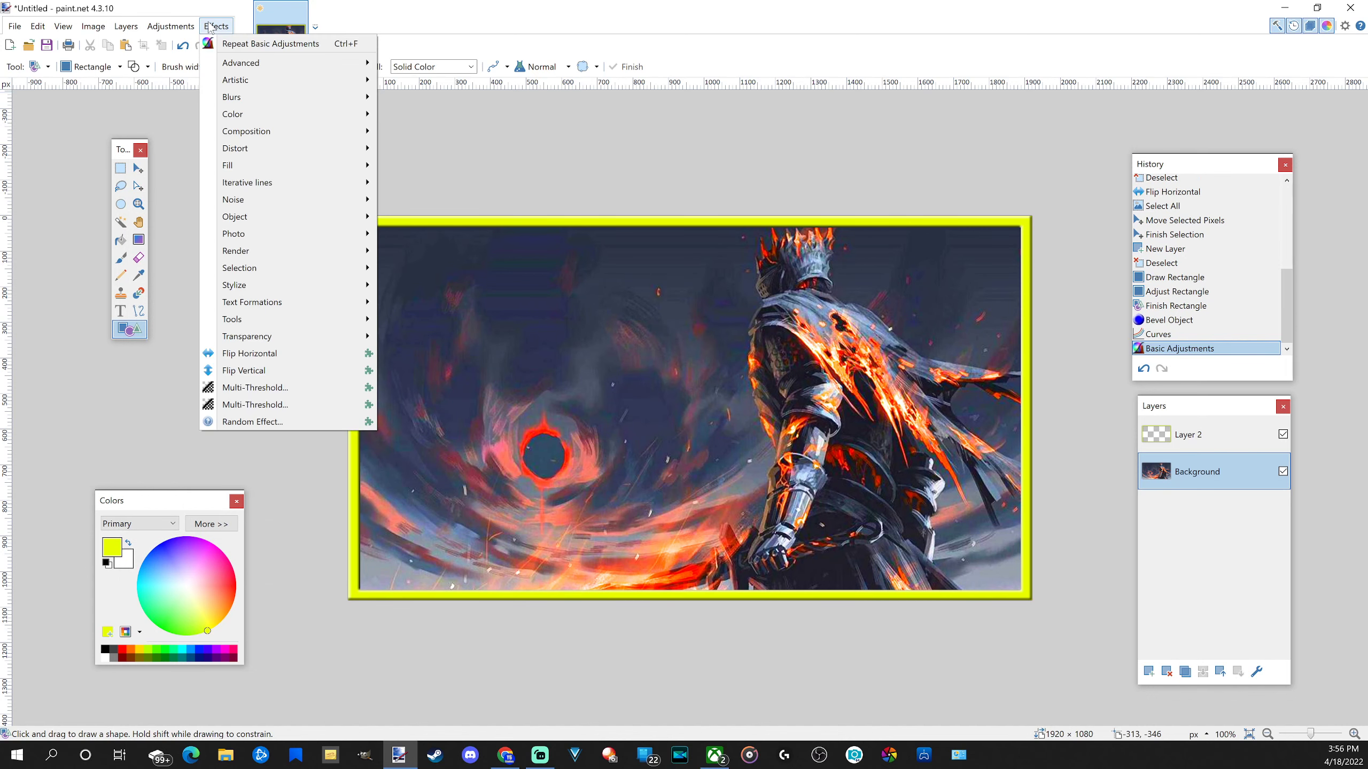
pyautogui.moveTo(290, 232)
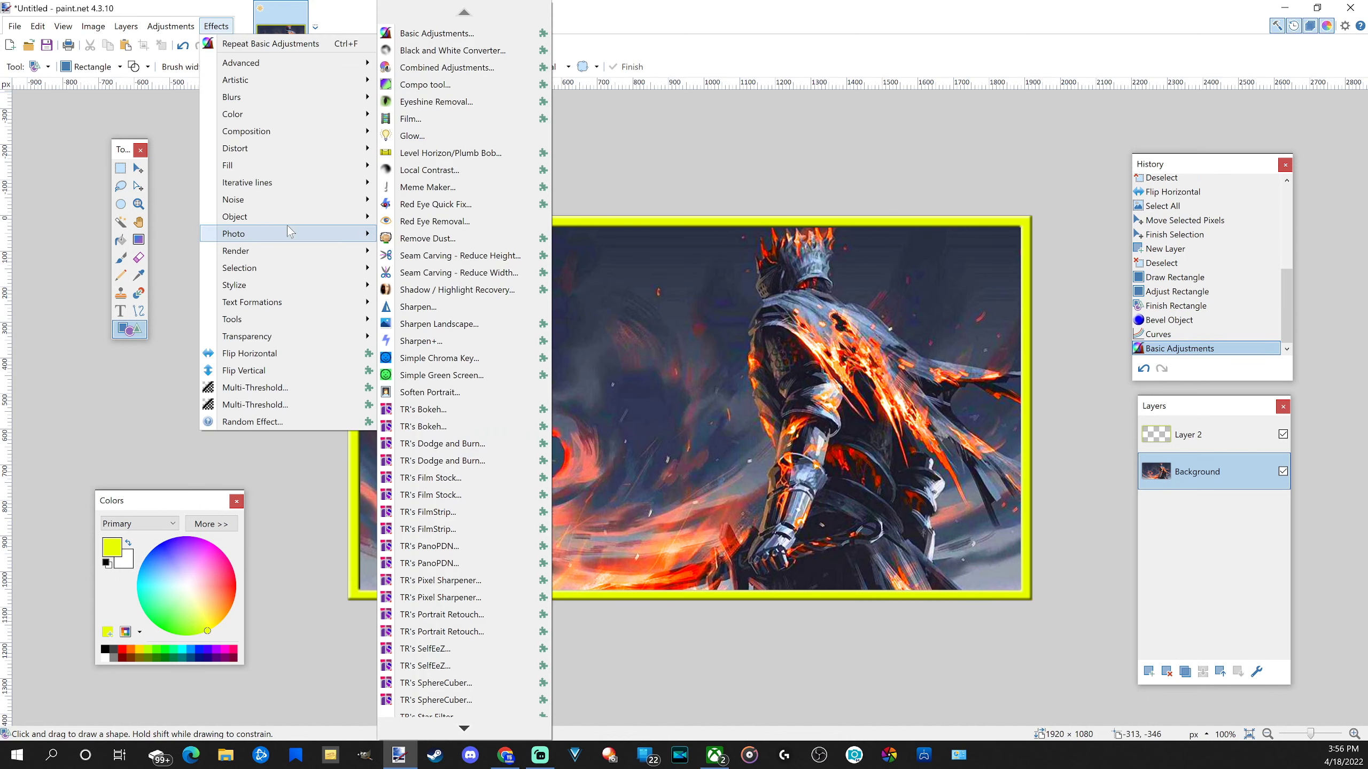
pyautogui.click(430, 341)
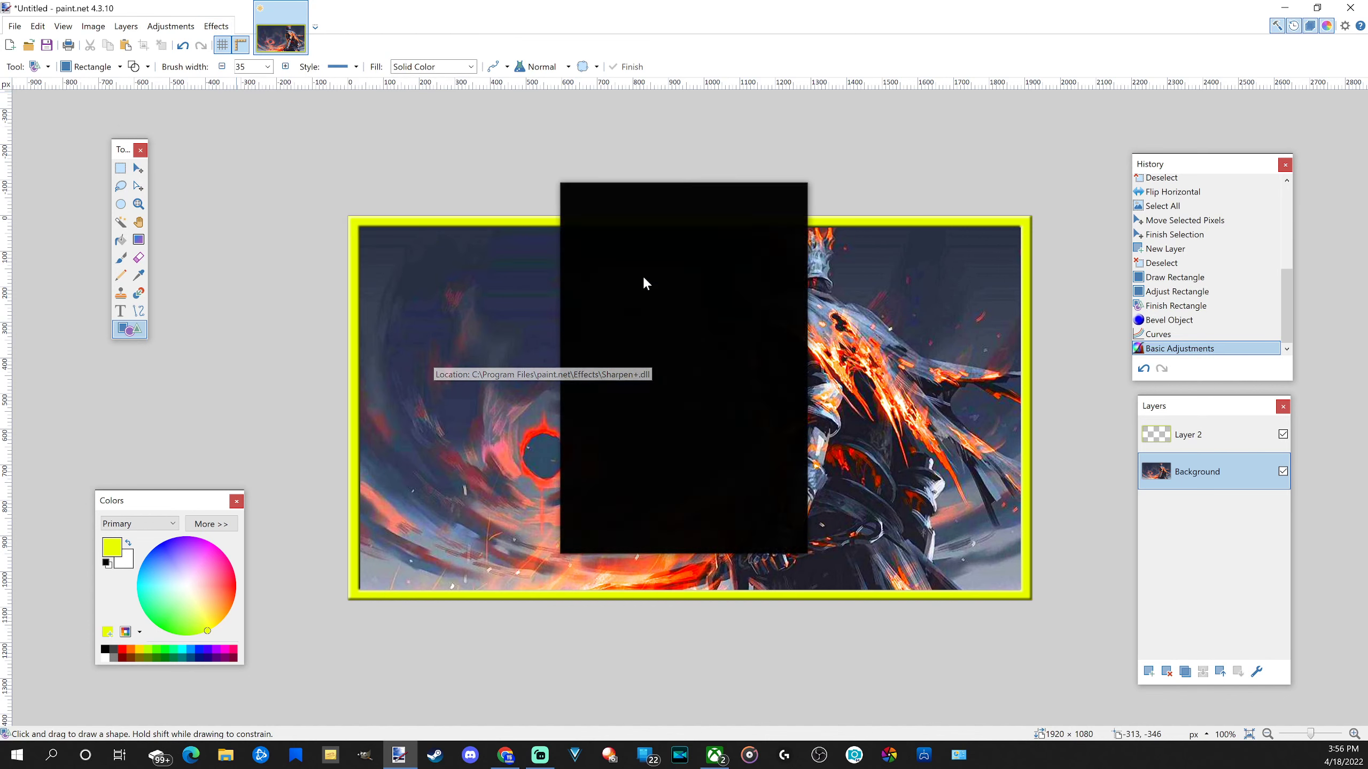
pyautogui.moveTo(666, 195); pyautogui.dragTo(208, 200)
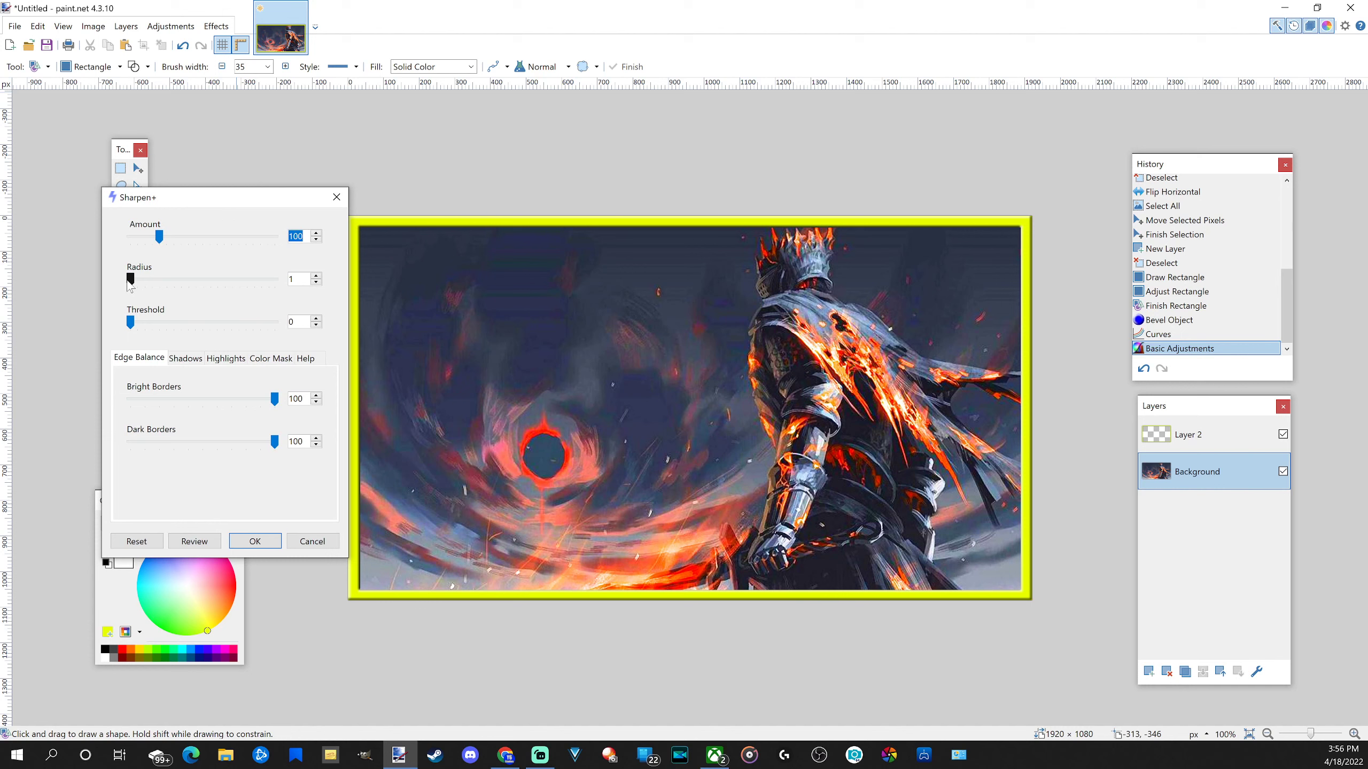
pyautogui.moveTo(129, 285)
pyautogui.mouseDown()
pyautogui.moveTo(268, 291)
pyautogui.moveTo(98, 294)
pyautogui.moveTo(136, 292)
pyautogui.mouseUp()
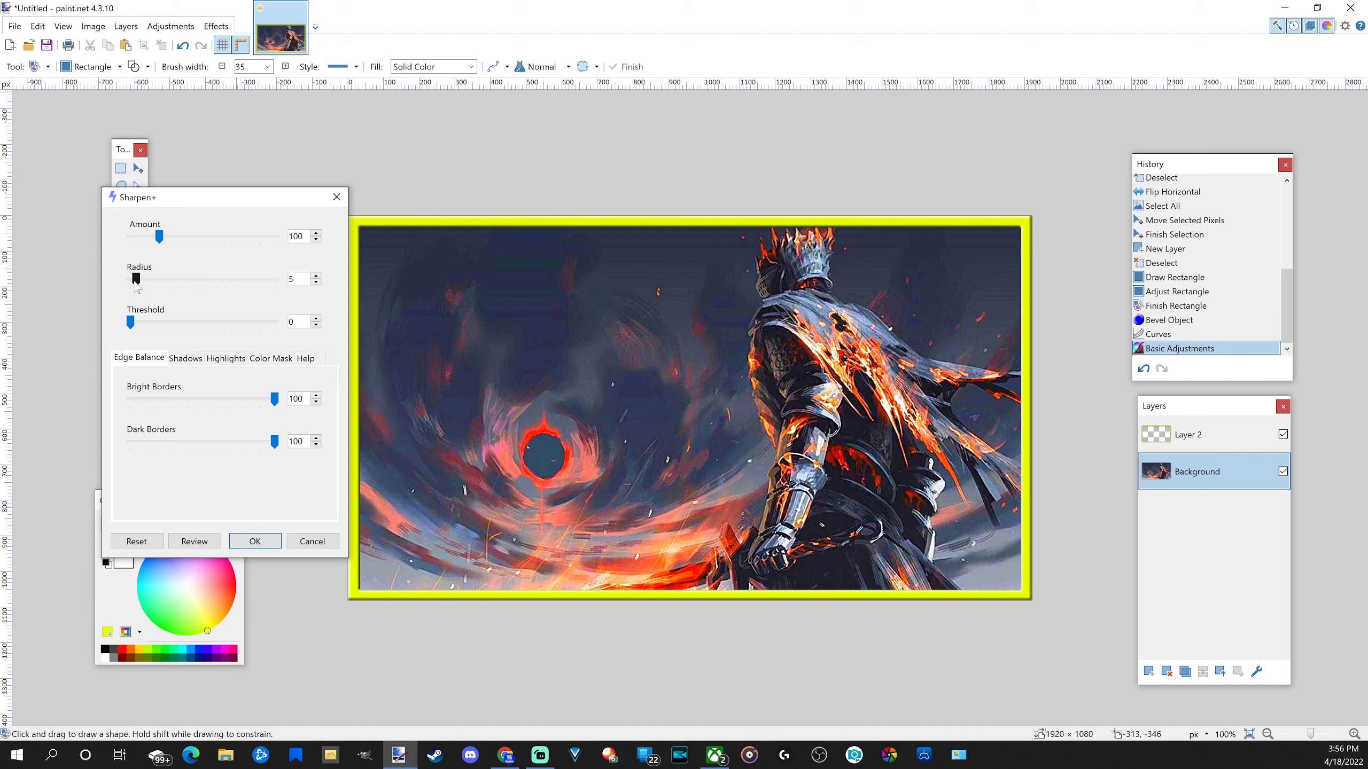
pyautogui.moveTo(157, 241)
pyautogui.mouseDown()
pyautogui.moveTo(140, 238)
pyautogui.moveTo(178, 248)
pyautogui.moveTo(149, 241)
pyautogui.mouseUp()
pyautogui.click(254, 541)
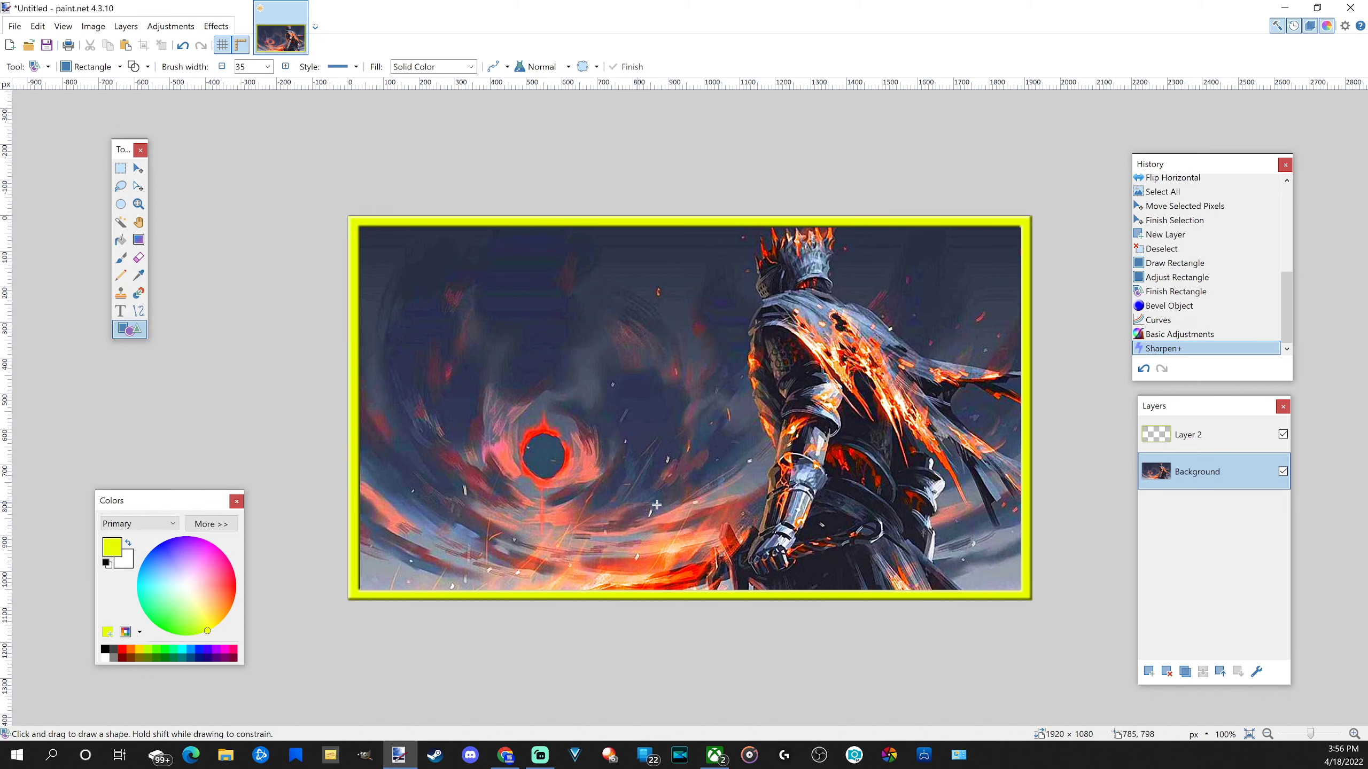
# - Add a new layer above the background and write "Nox" on it in white Impact, size 144, in the empty sky area
pyautogui.click(1148, 674)
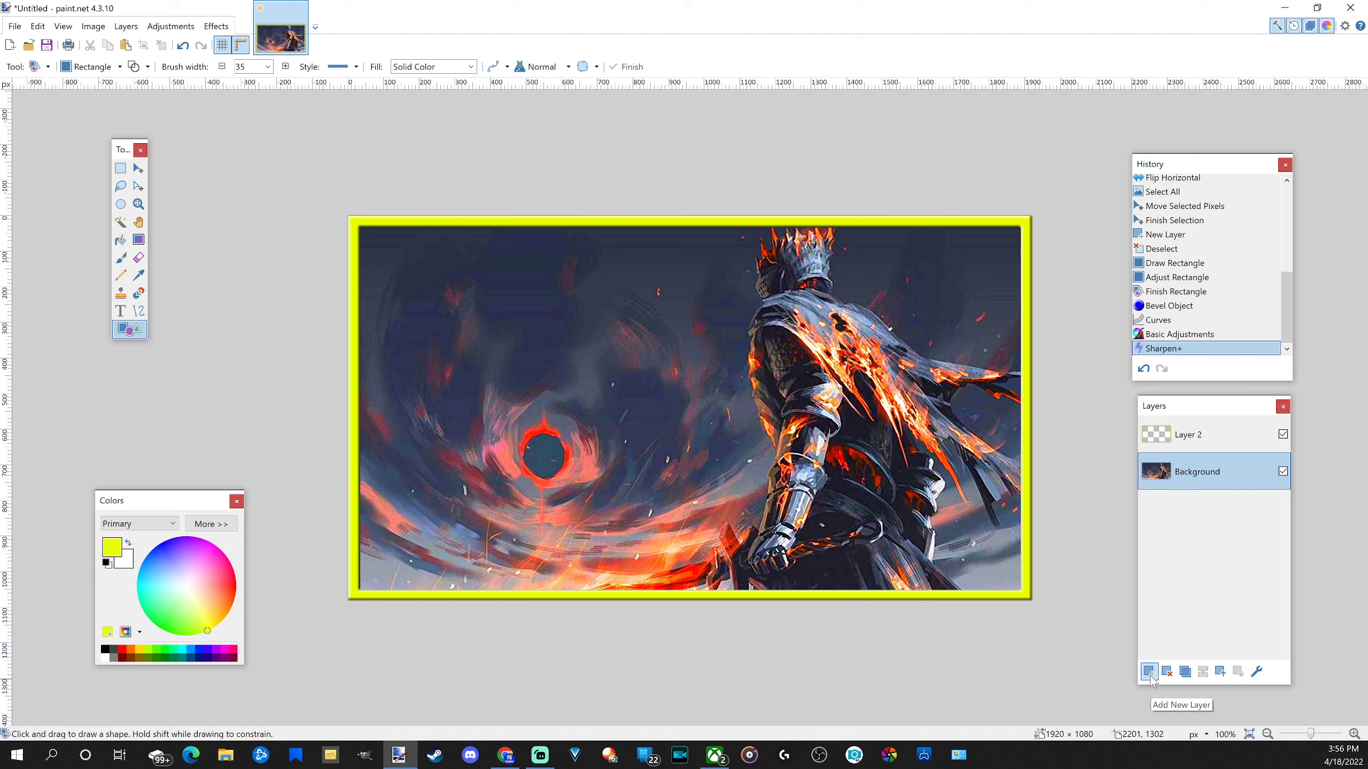
pyautogui.click(120, 311)
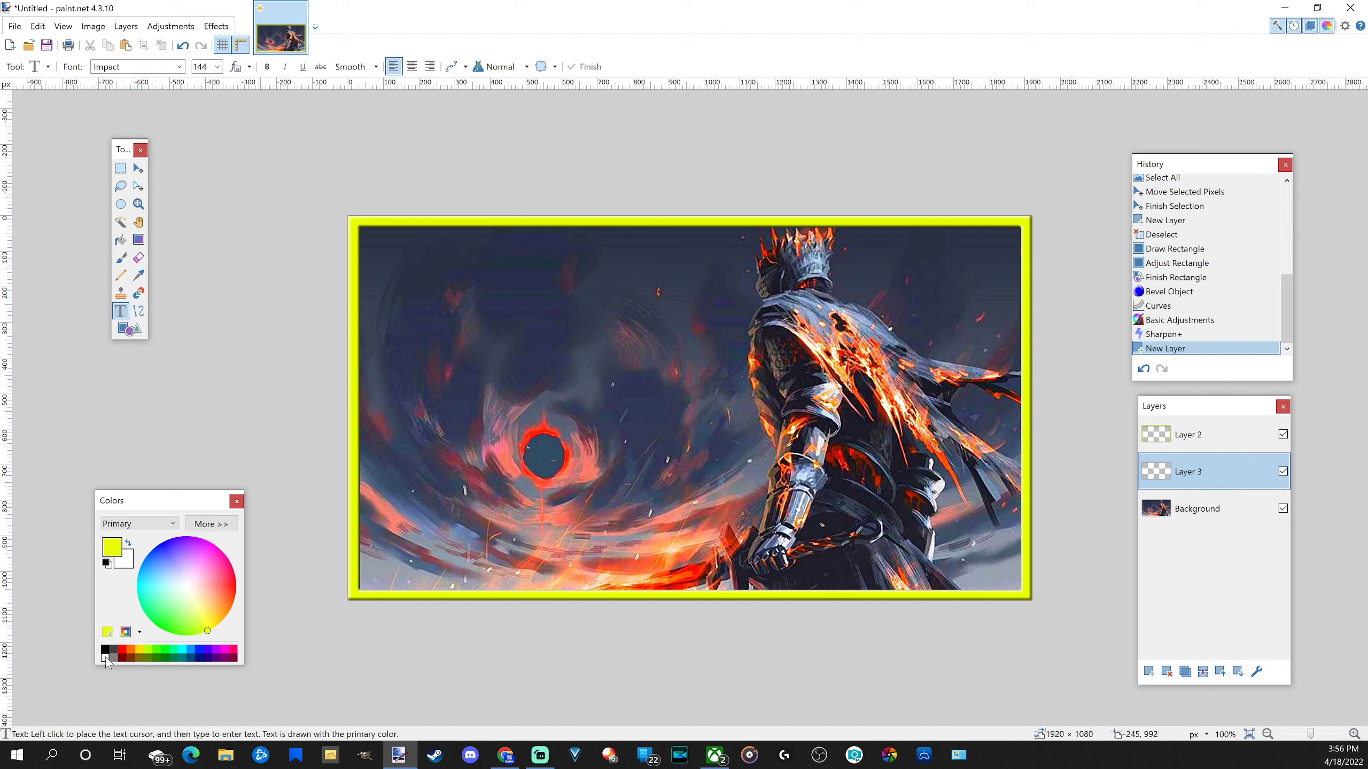
pyautogui.click(106, 657)
pyautogui.click(123, 67)
pyautogui.click(123, 67)
pyautogui.click(215, 67)
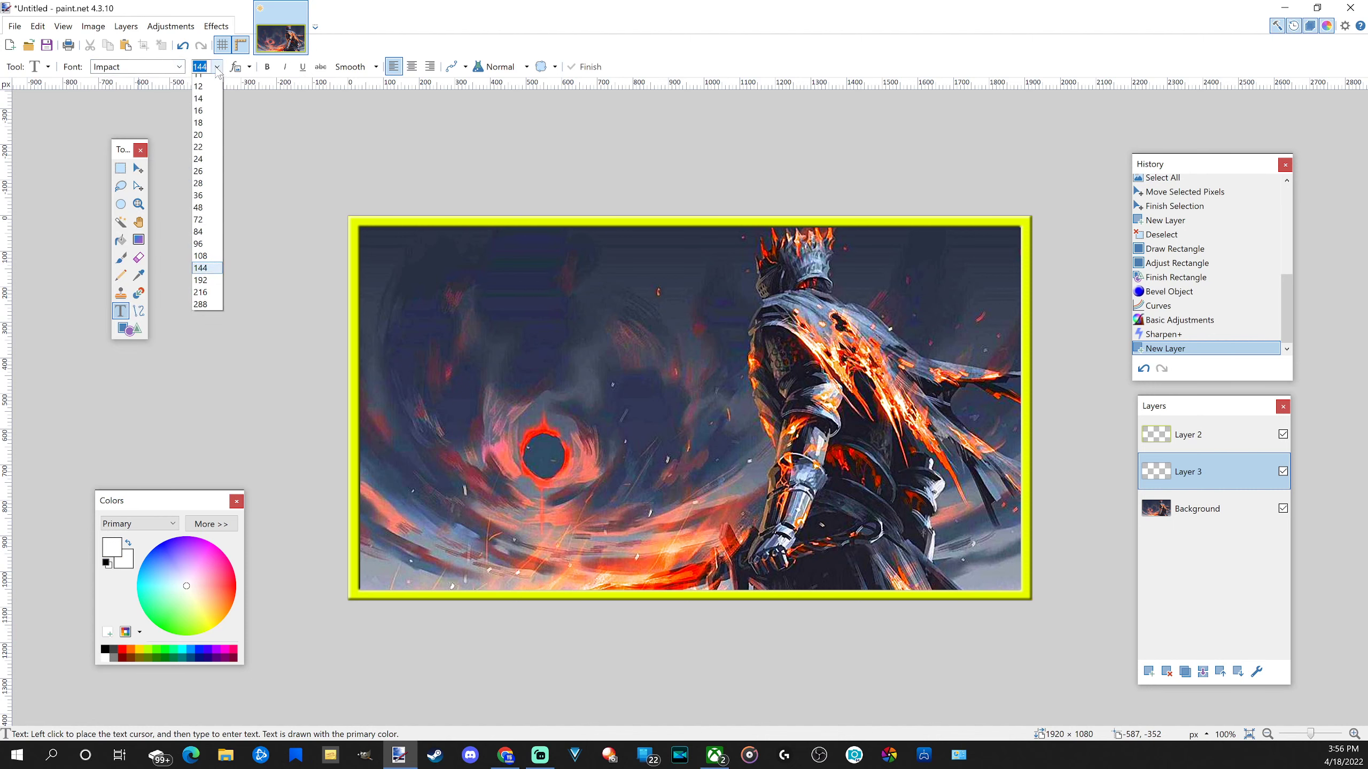
pyautogui.click(217, 69)
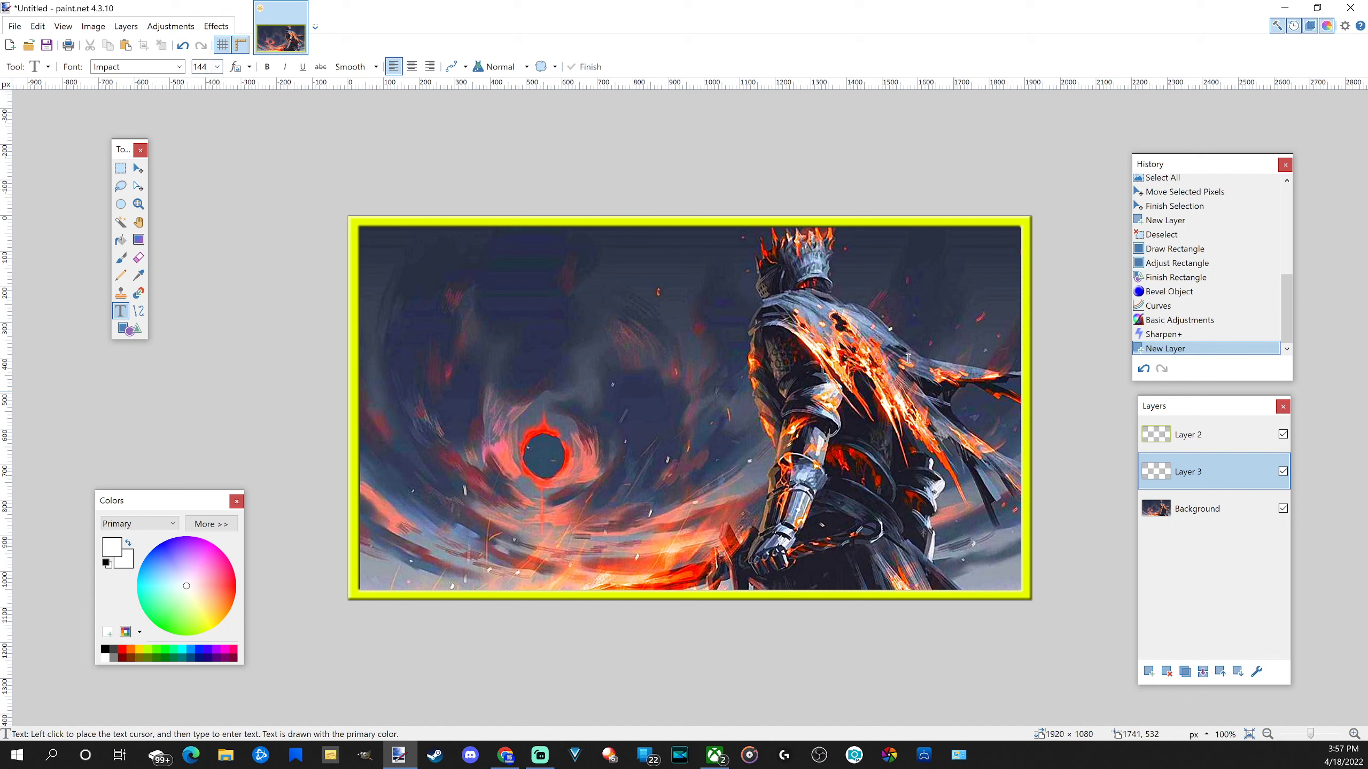
pyautogui.click(414, 326)
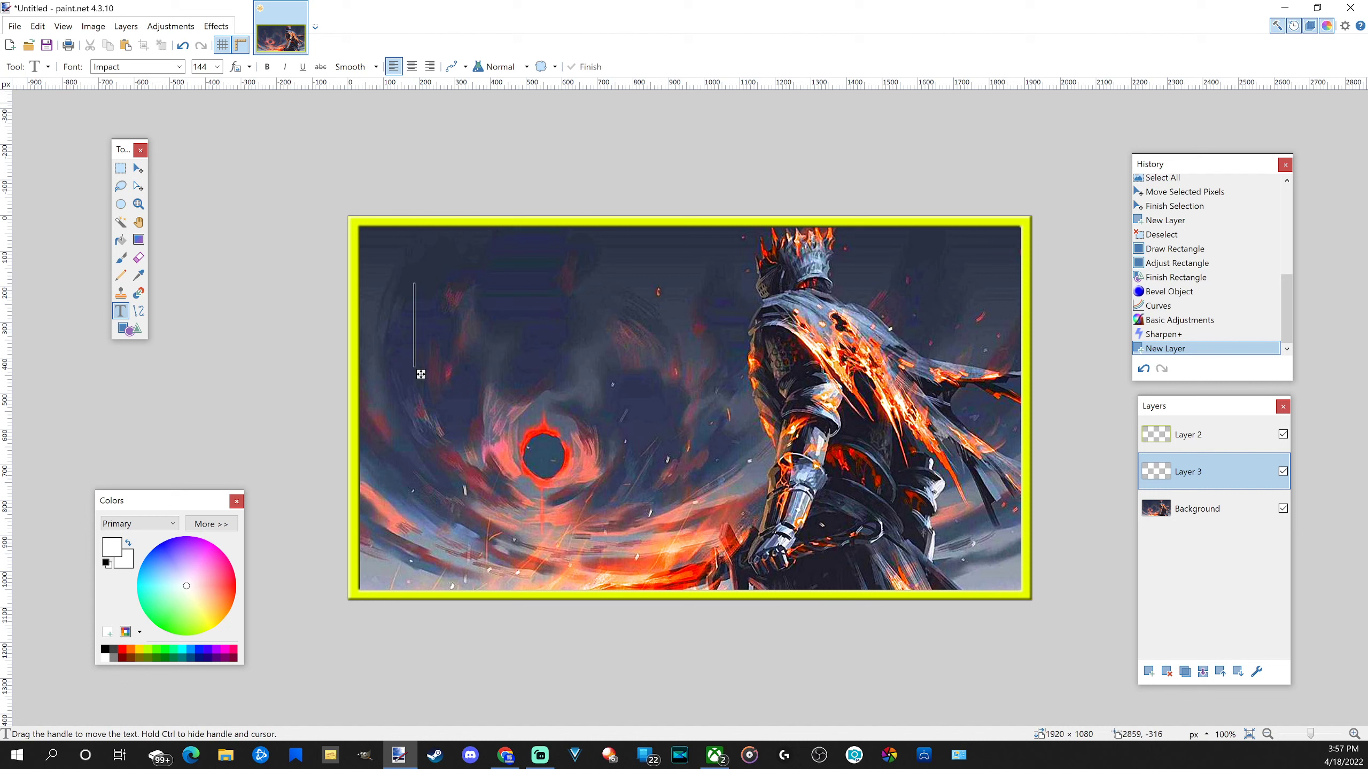
pyautogui.hotkey('alt', 'Tab')
pyautogui.write('Nox')
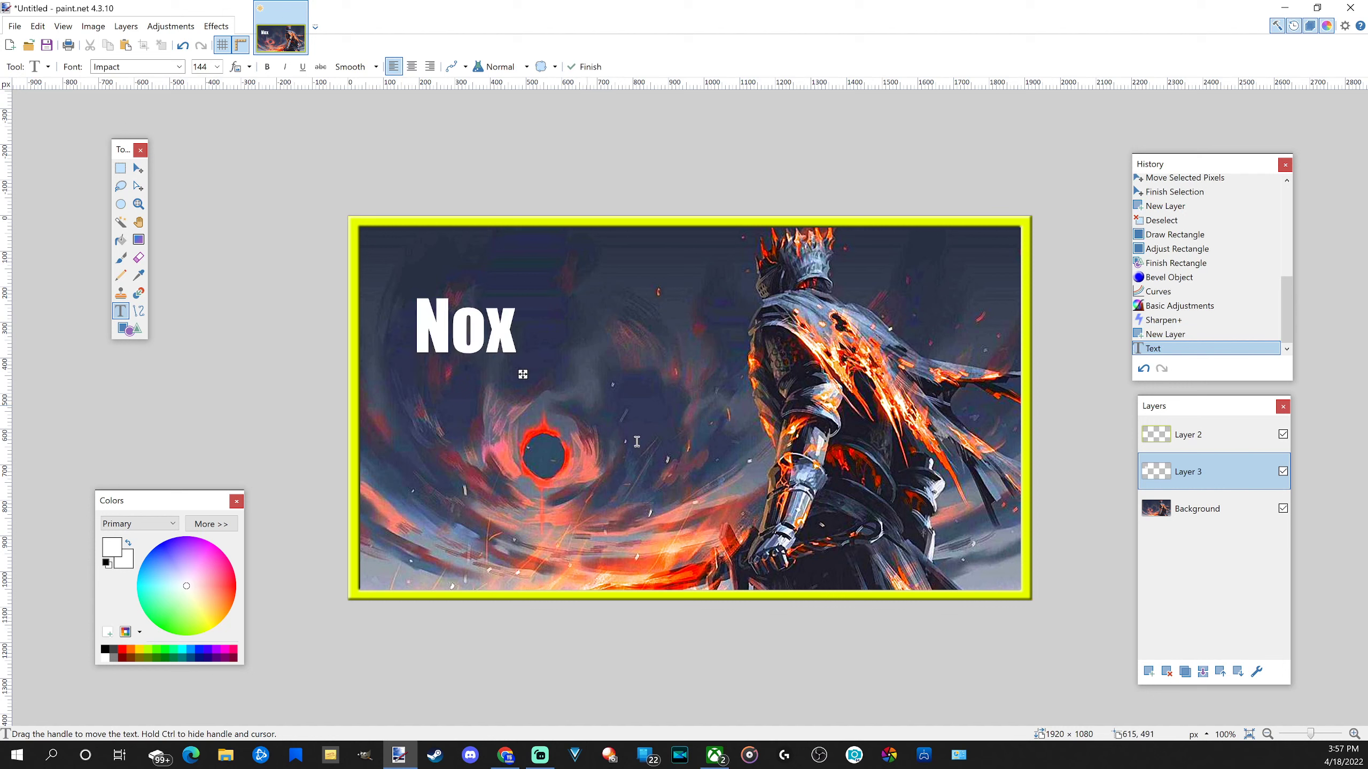
# - Add another new layer with the text "Mirror" directly below "Nox" and colour it yellow
pyautogui.click(1149, 672)
pyautogui.click(412, 399)
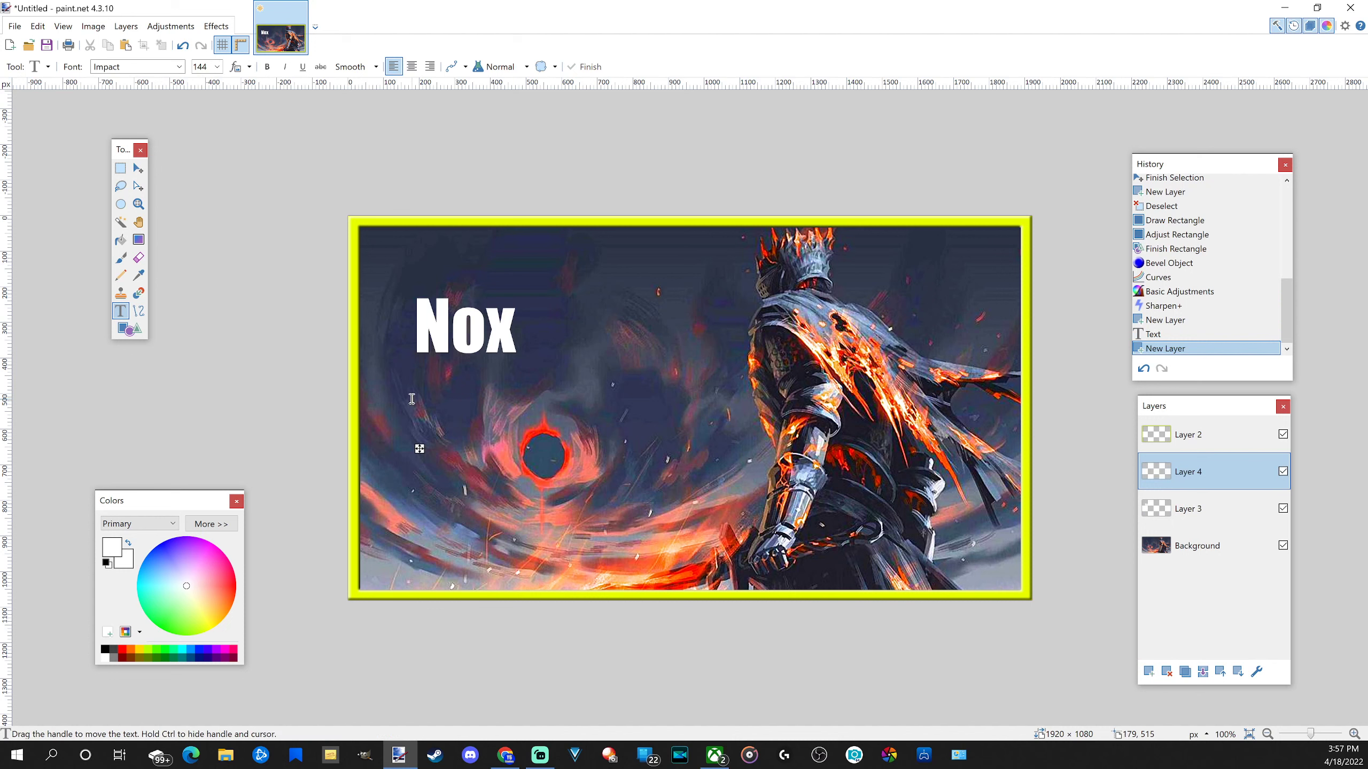
pyautogui.write('Mirror')
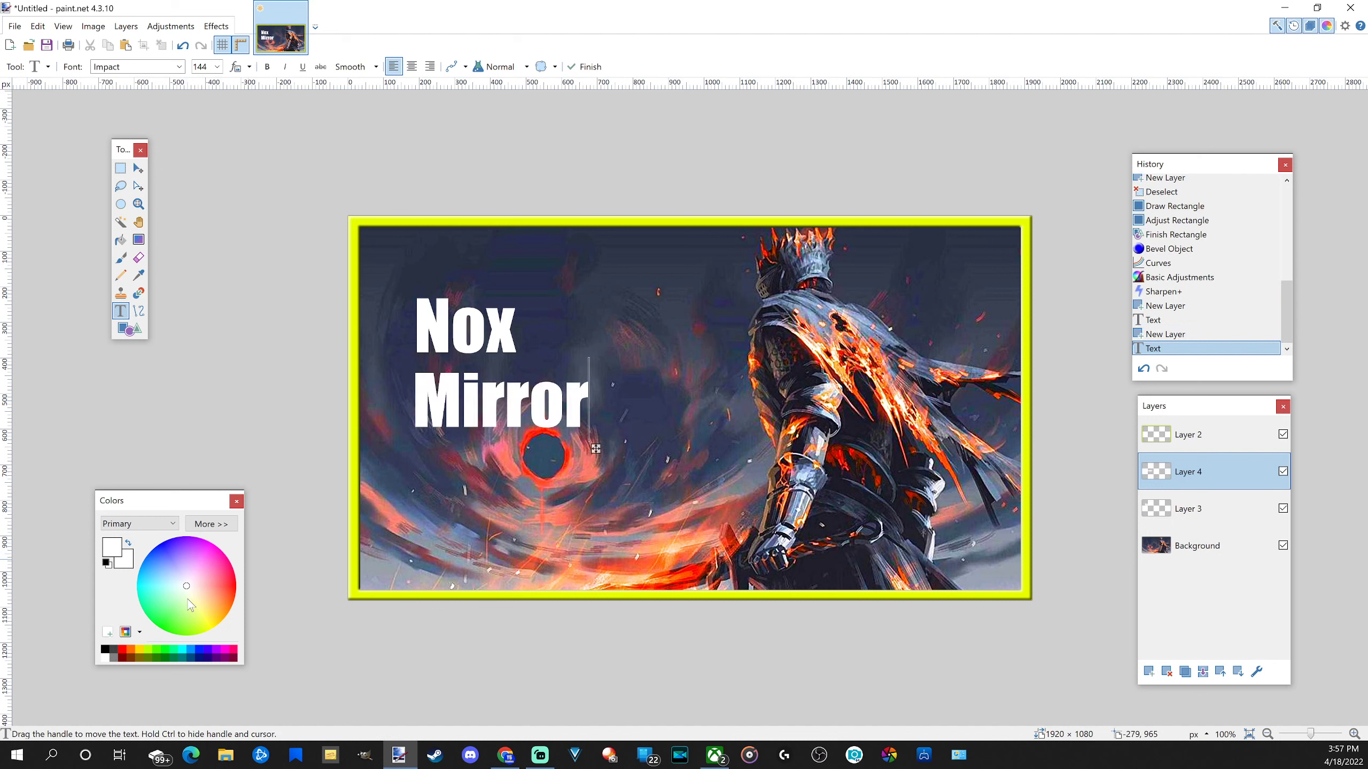
pyautogui.click(210, 629)
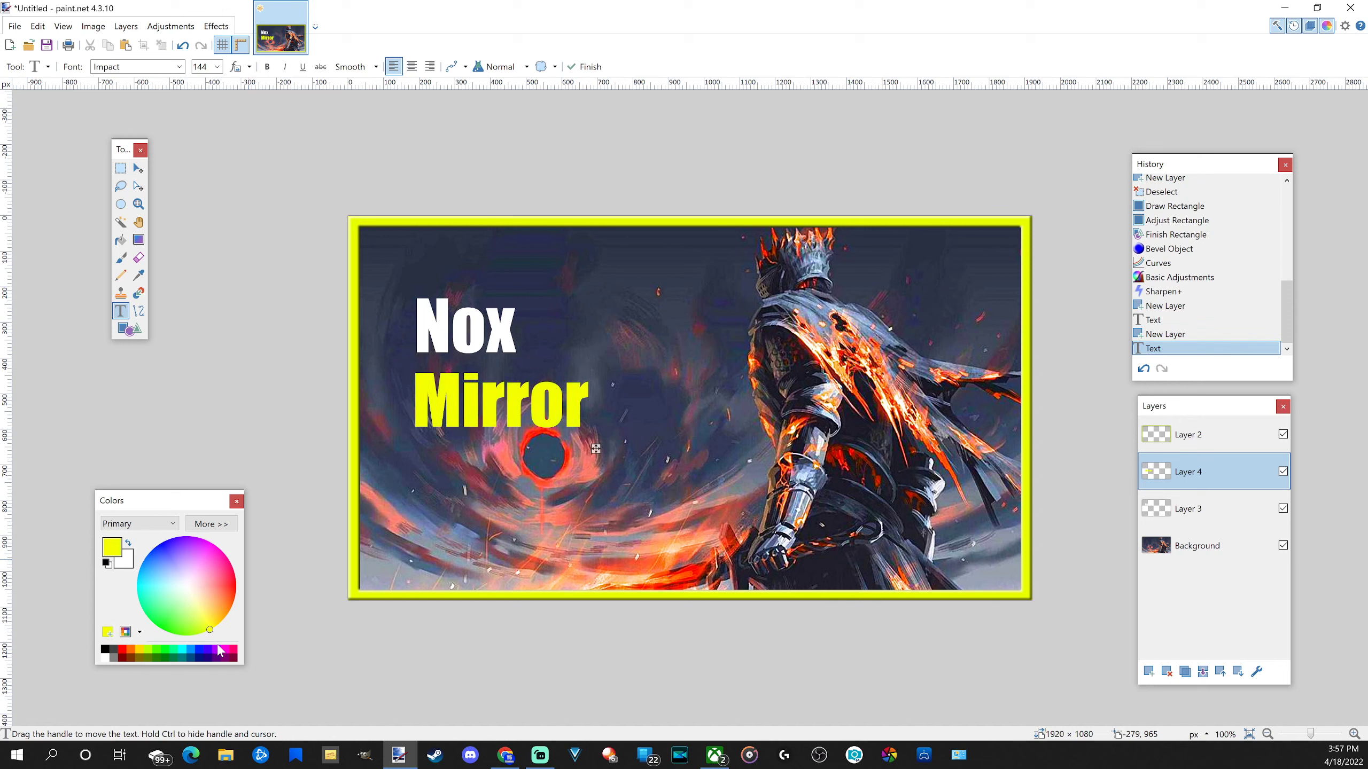
# - Add a third text layer with the yellow word "Helm" beneath "Mirror"
pyautogui.click(1148, 671)
pyautogui.click(409, 498)
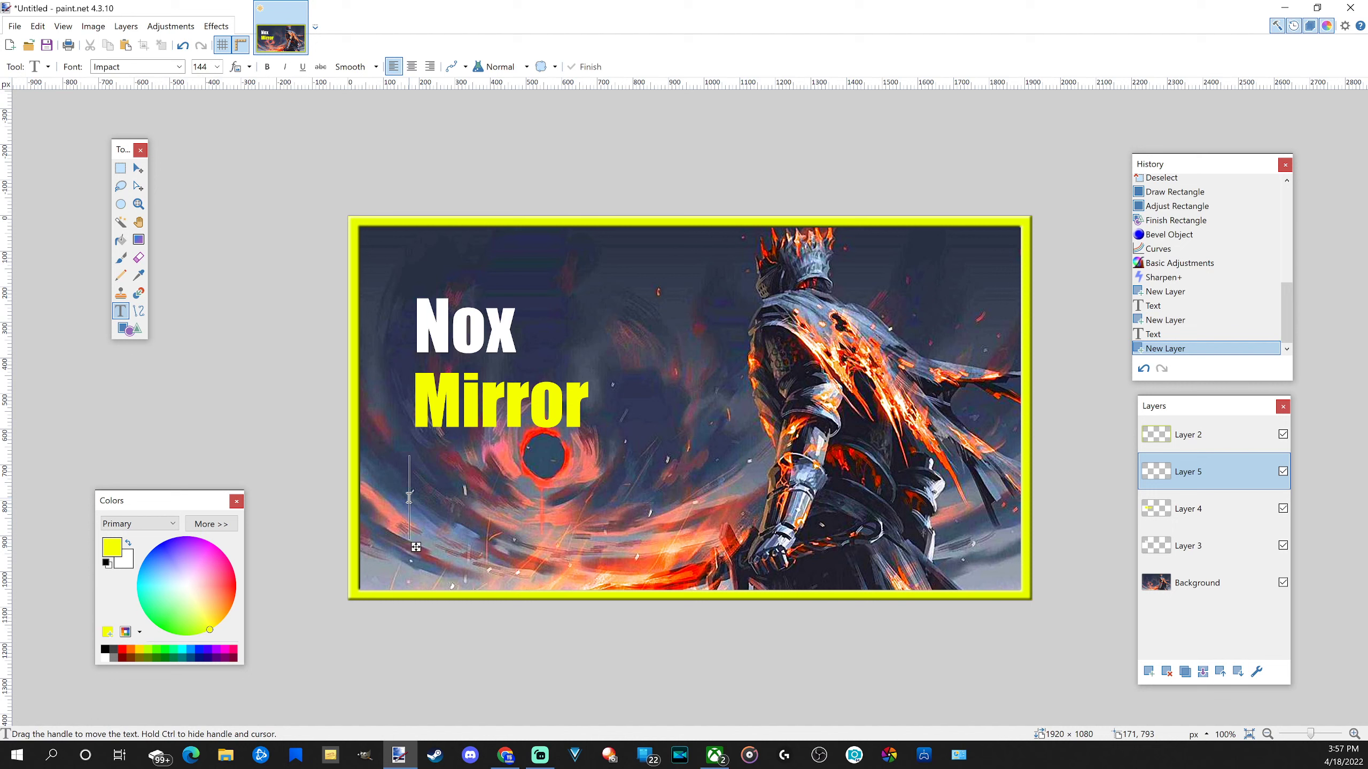
pyautogui.write('Helm')
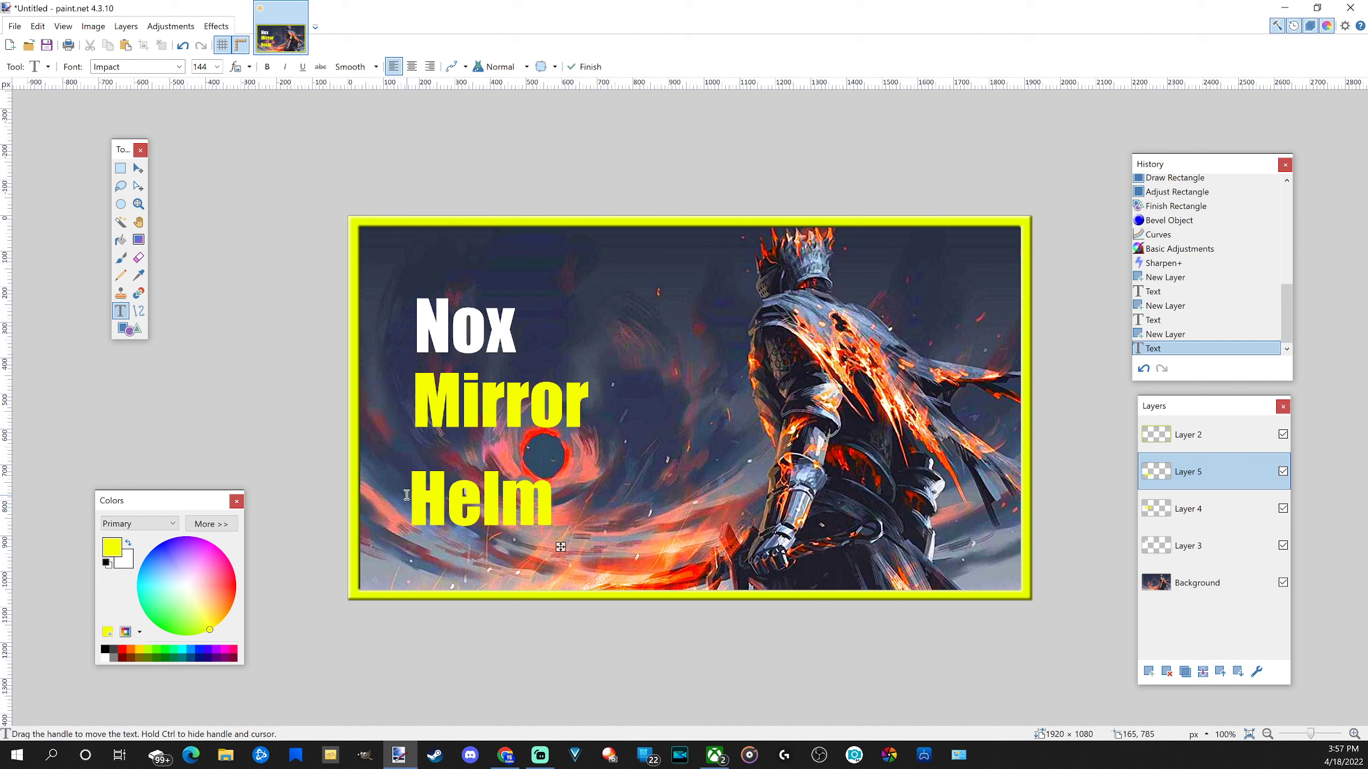
pyautogui.press('Escape')
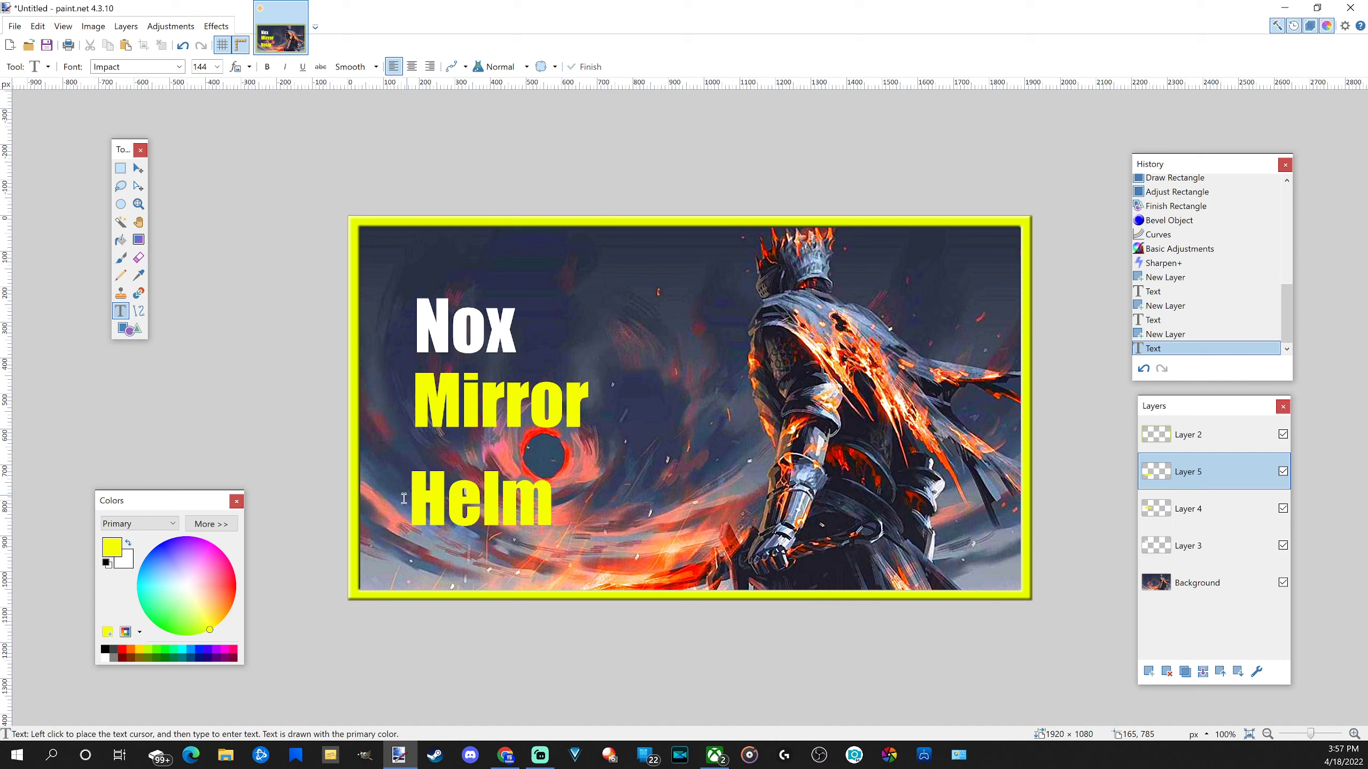
# - Enlarge the word "Helm" by scaling its whole layer to about 3056 × 1621 pixels and reposition it beneath "Mirror"
pyautogui.click(138, 168)
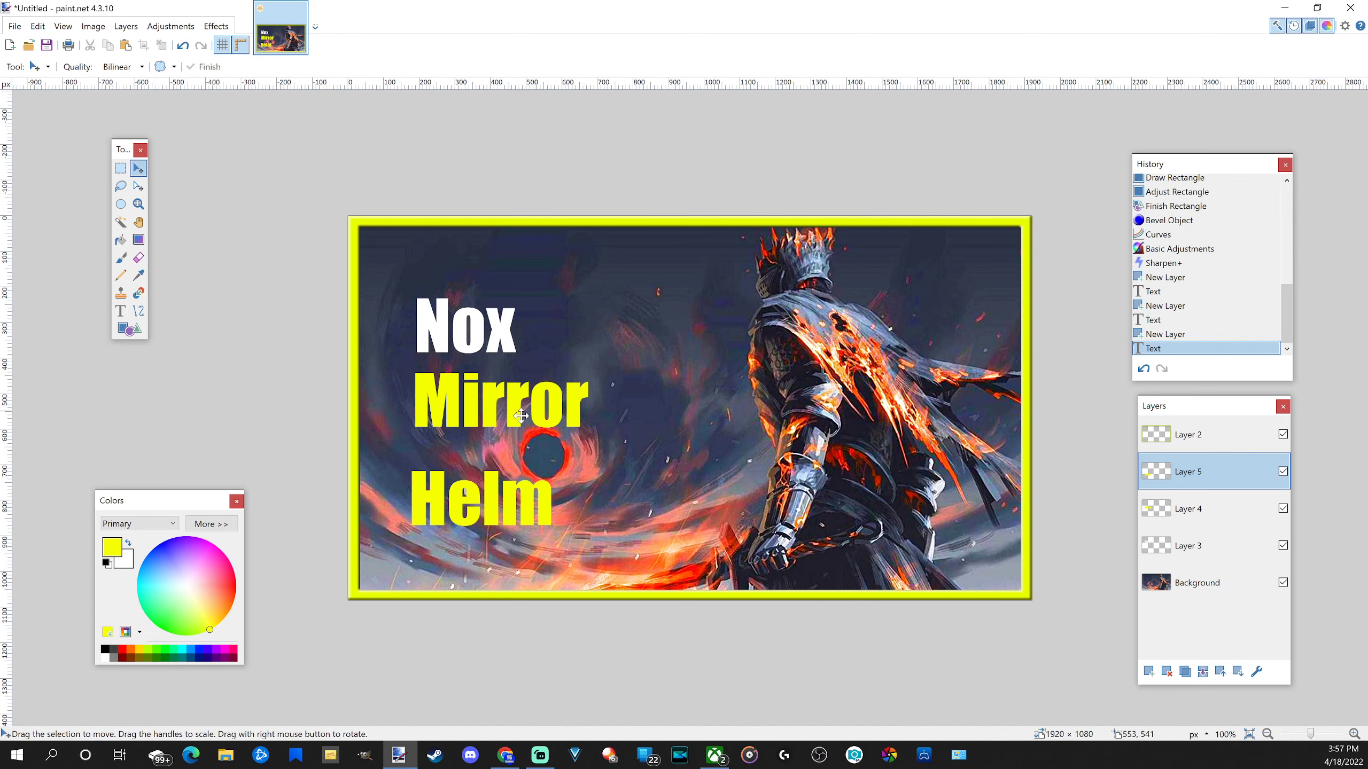
pyautogui.hotkey('ctrl', 'a')
pyautogui.click(596, 501)
pyautogui.scroll(-4, 619, 506)
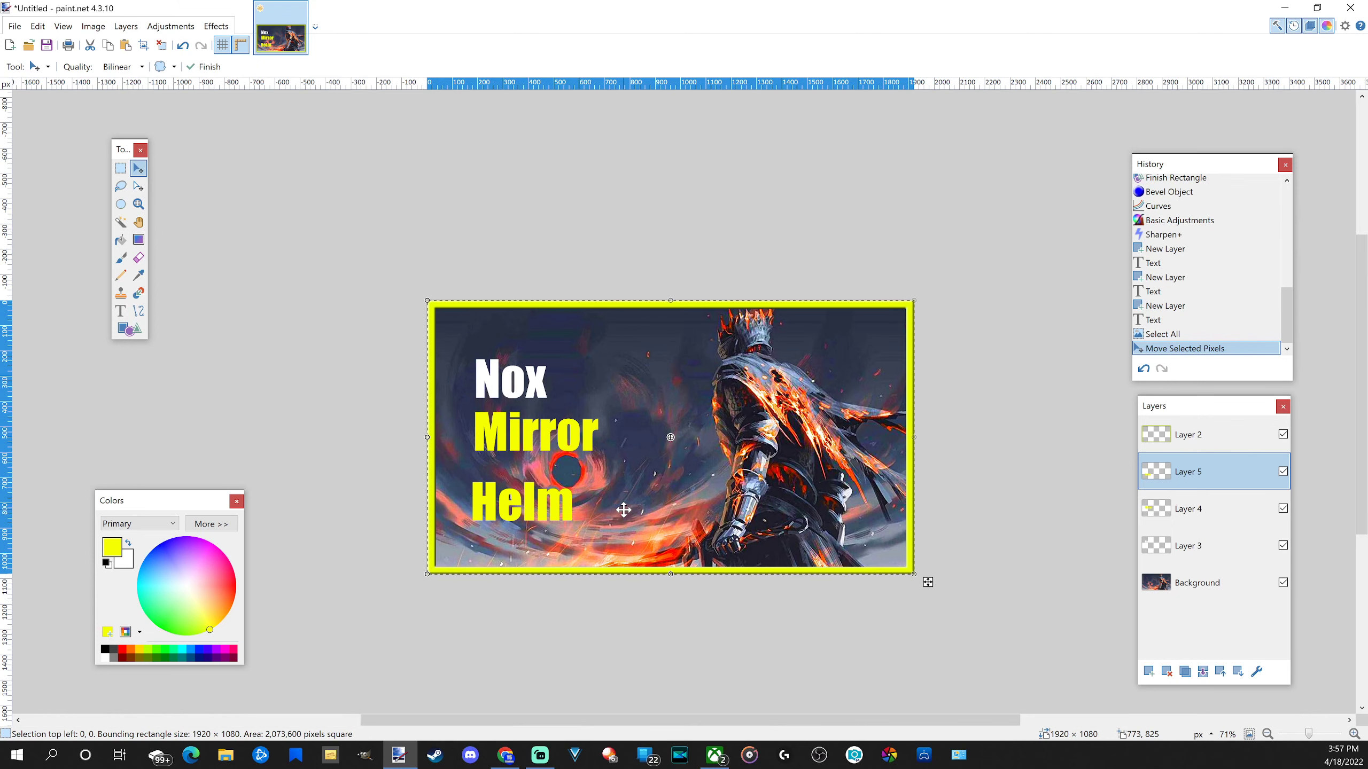
pyautogui.scroll(-1, 663, 468)
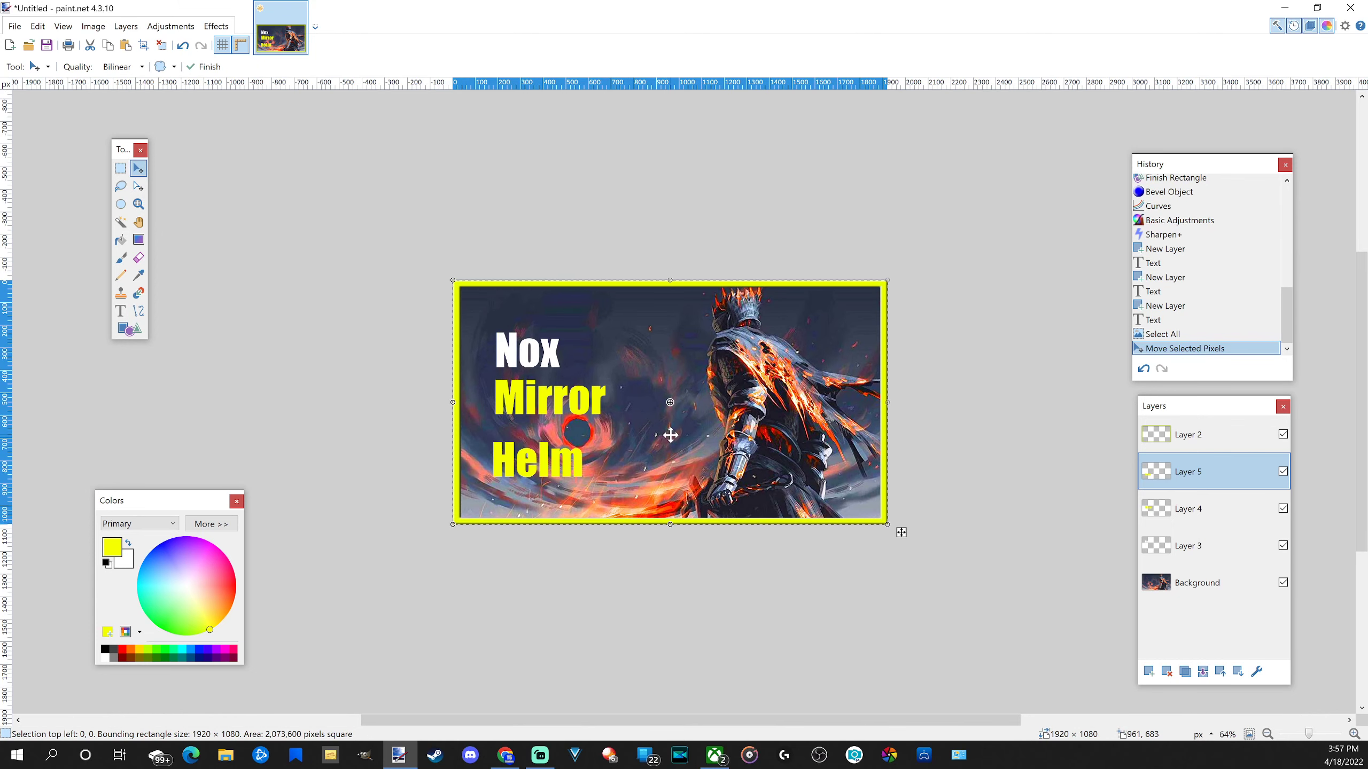
pyautogui.hotkey('ctrl', 'd')
pyautogui.moveTo(733, 389); pyautogui.dragTo(731, 389)
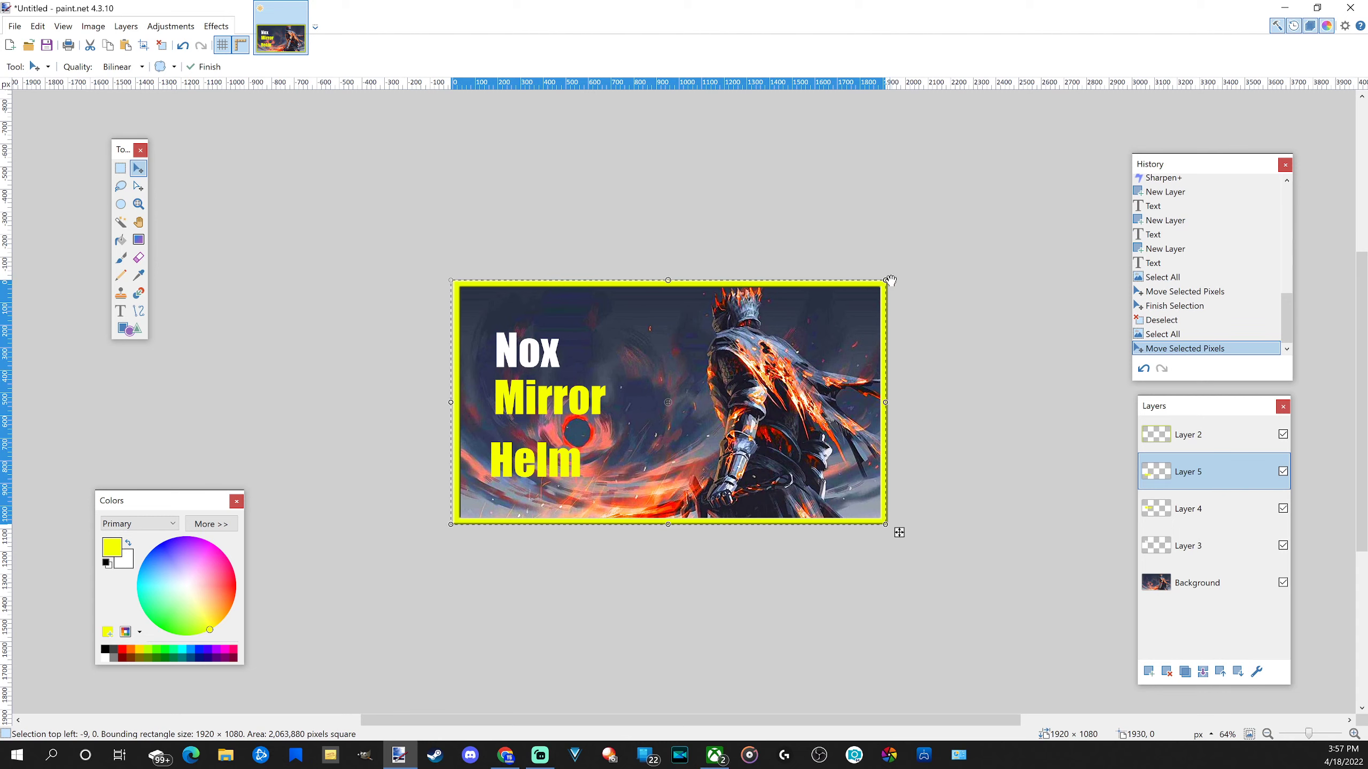
pyautogui.moveTo(884, 281); pyautogui.dragTo(917, 281)
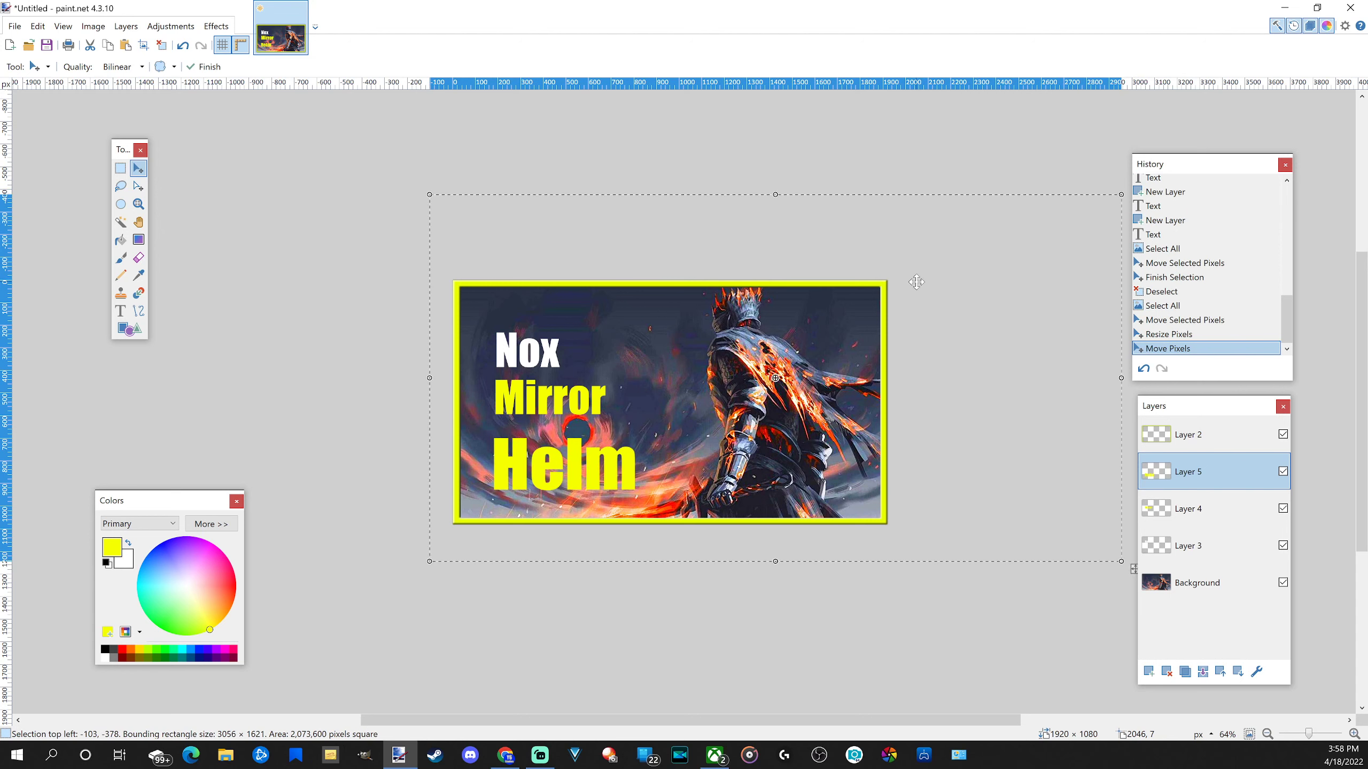
pyautogui.hotkey('ctrl', 'd')
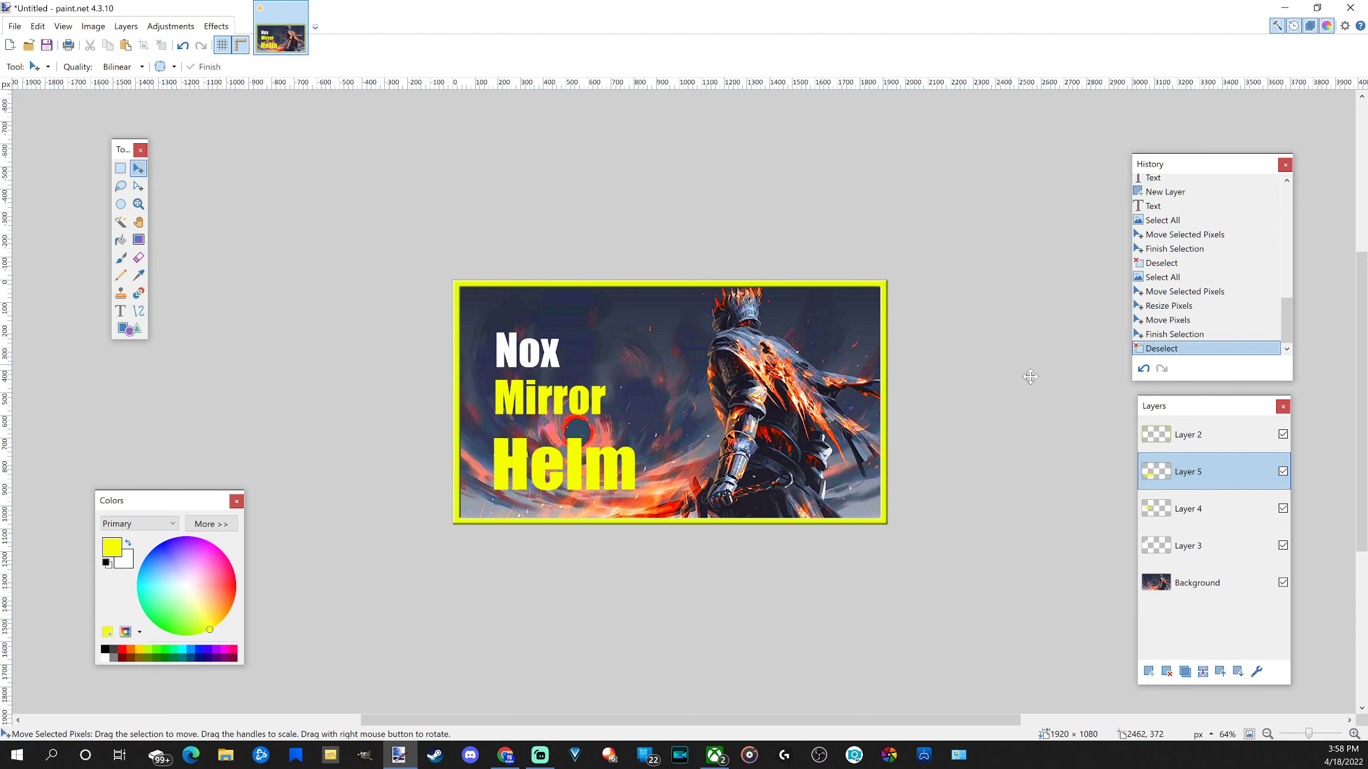
# - Enlarge the word "Mirror" on Layer 4 to roughly the letter size of "Helm" and align their left edges
pyautogui.click(1175, 513)
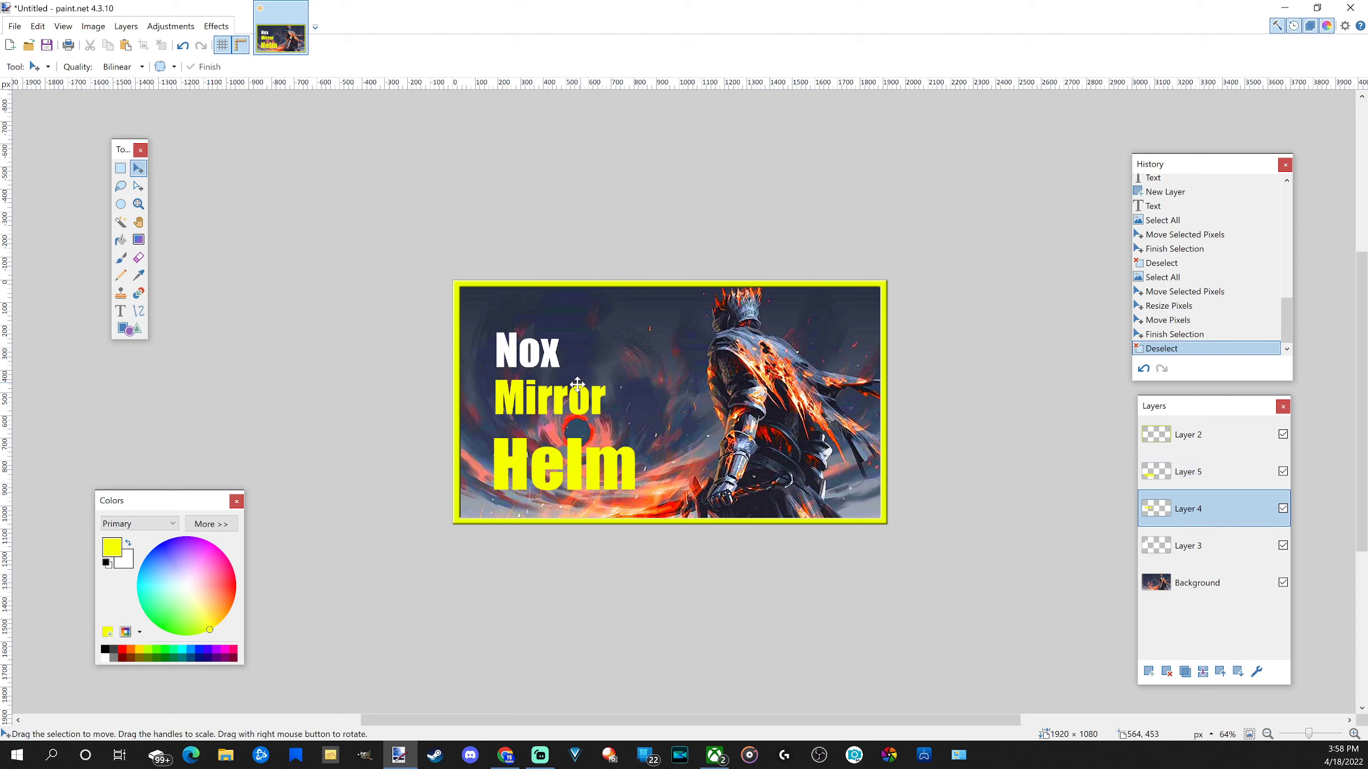
pyautogui.click(530, 389)
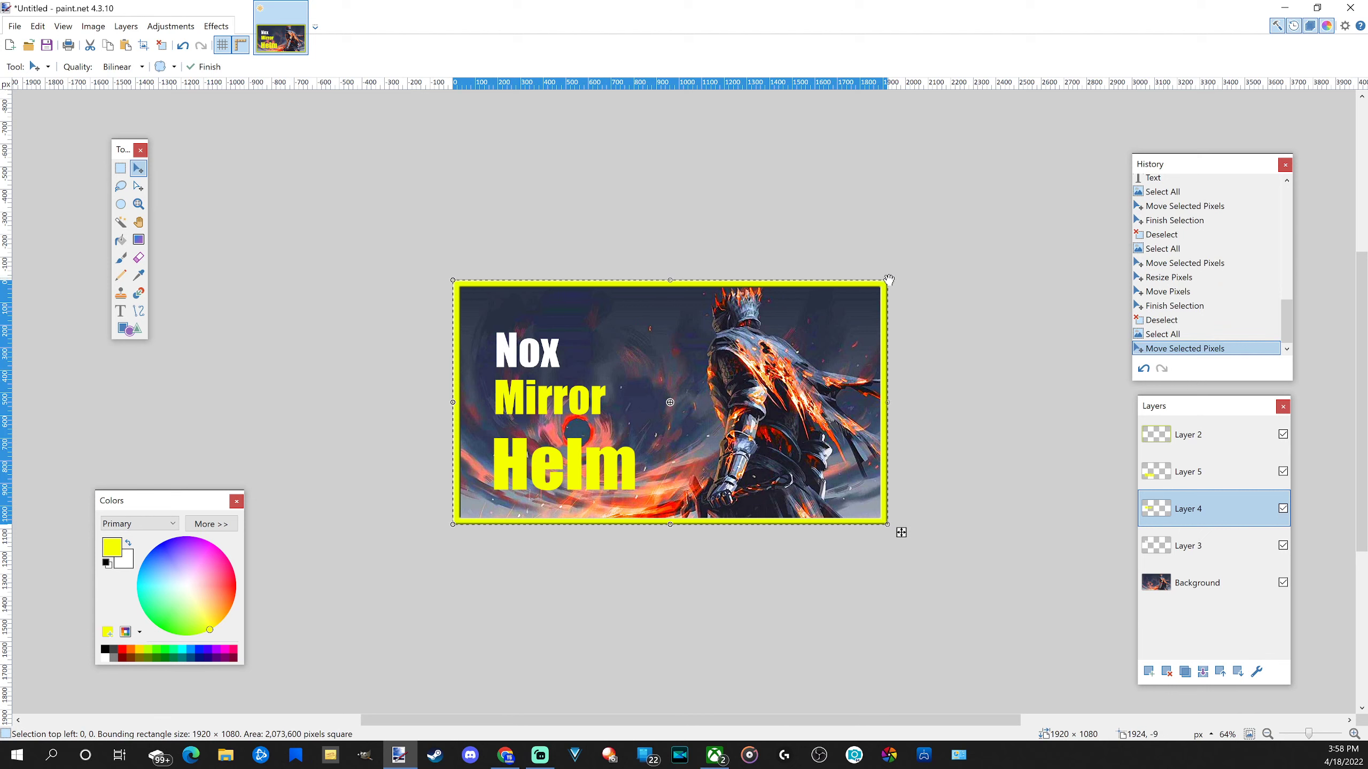
pyautogui.moveTo(887, 280)
pyautogui.mouseDown()
pyautogui.moveTo(1044, 186)
pyautogui.moveTo(901, 282)
pyautogui.mouseUp()
pyautogui.hotkey('ctrl', 'd')
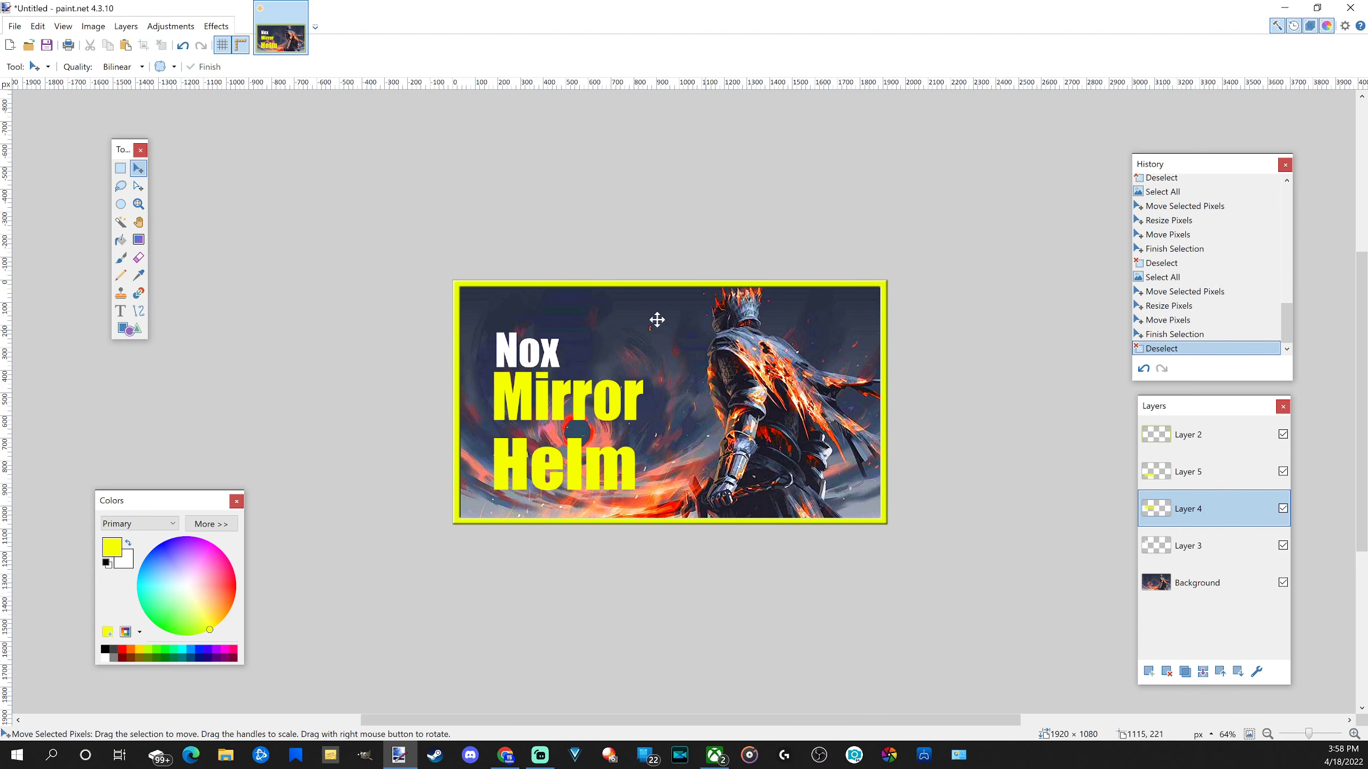
# - Scale the "Nox" layer to about 2750 × 1602 pixels and place the word above "Mirror", aligned with its left edge
pyautogui.click(1187, 546)
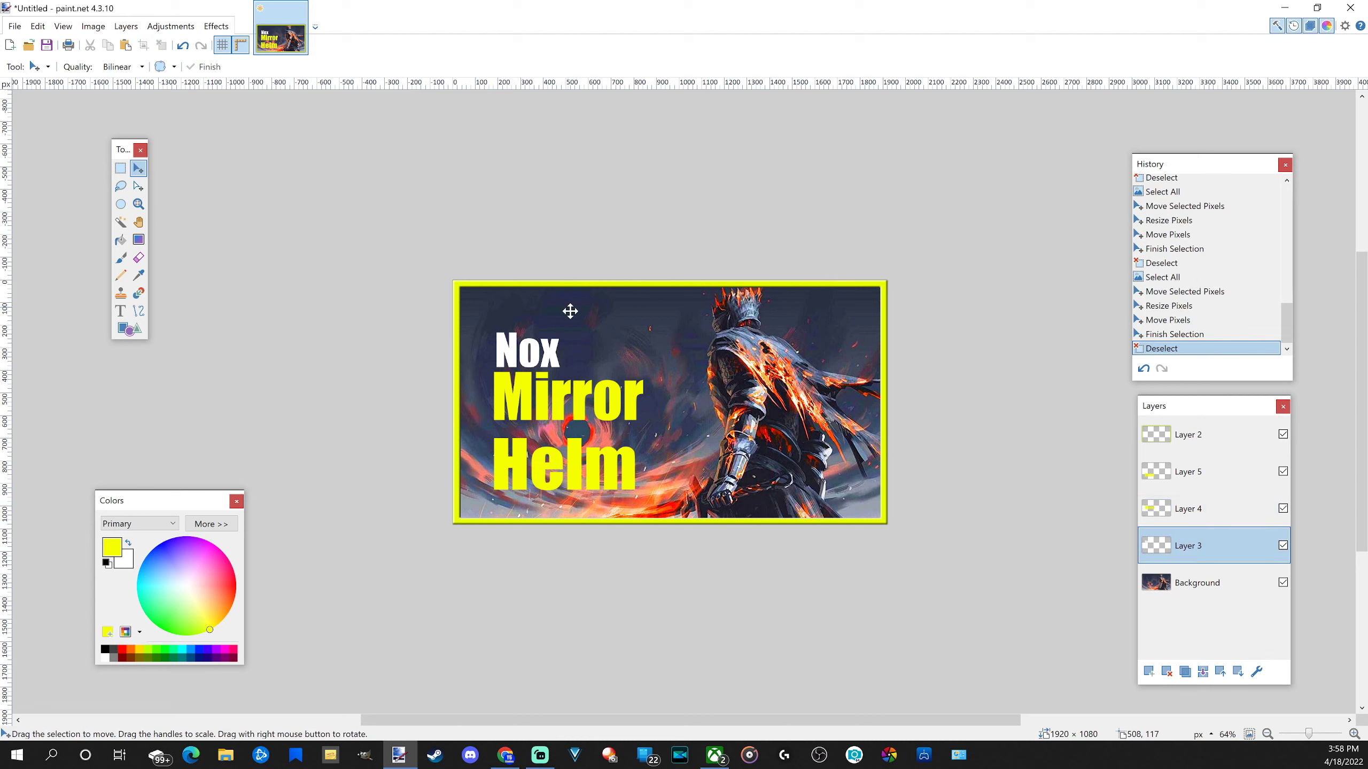
pyautogui.hotkey('ctrl', 'a')
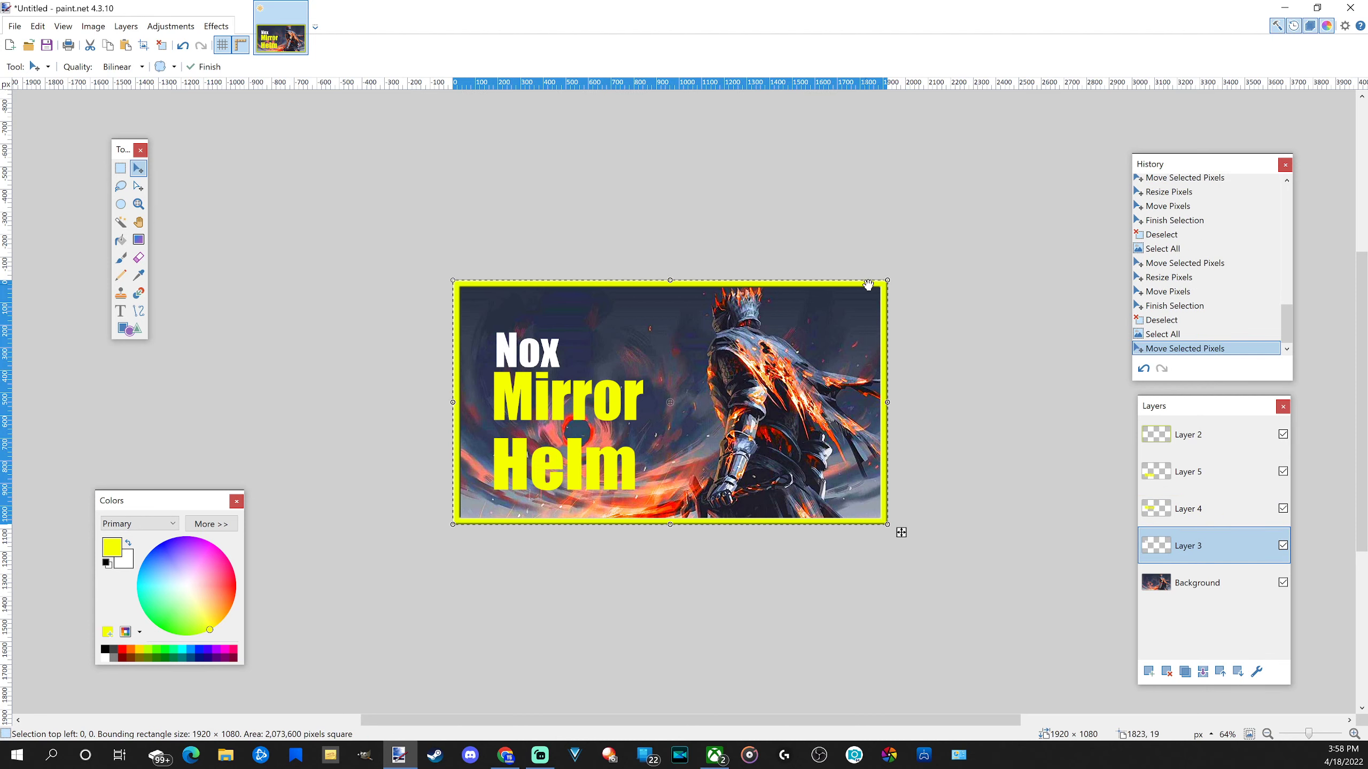
pyautogui.moveTo(886, 281); pyautogui.dragTo(1076, 161)
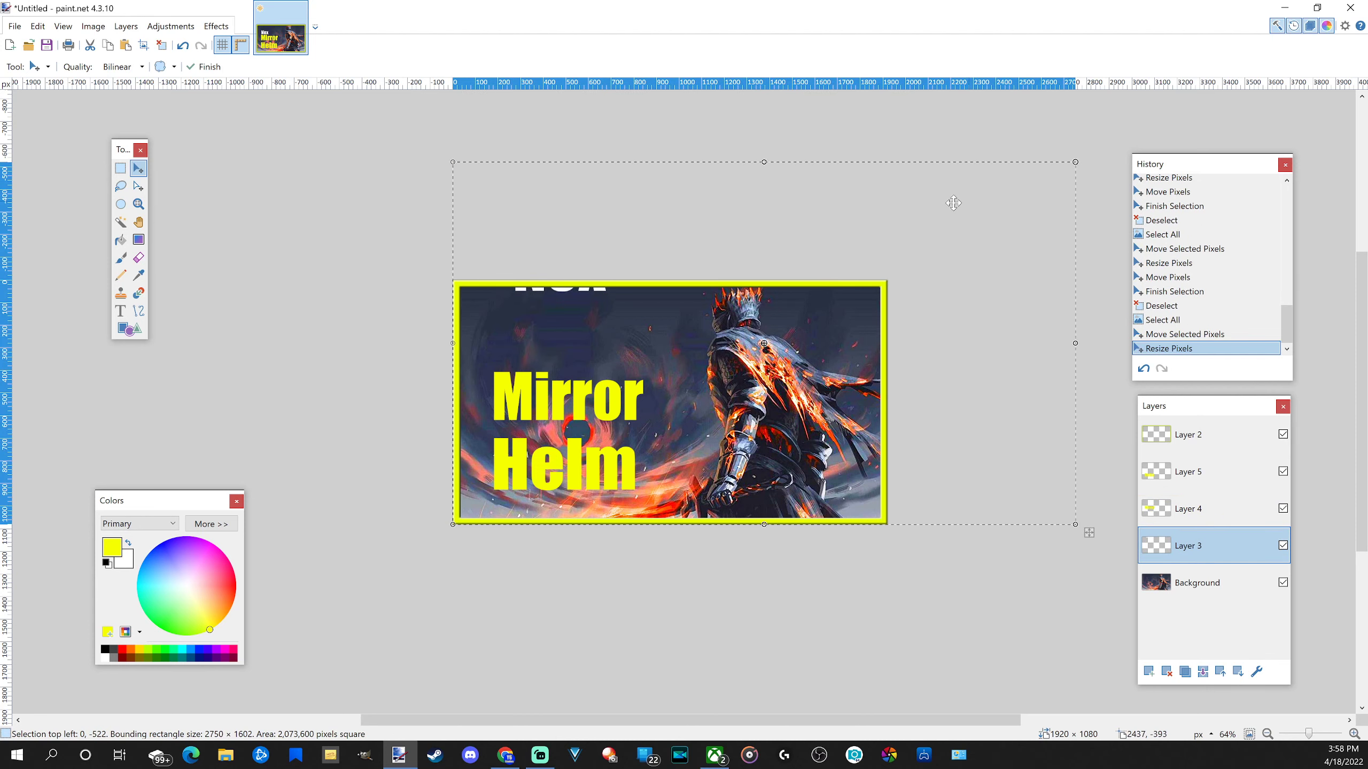
pyautogui.moveTo(950, 202); pyautogui.dragTo(927, 266)
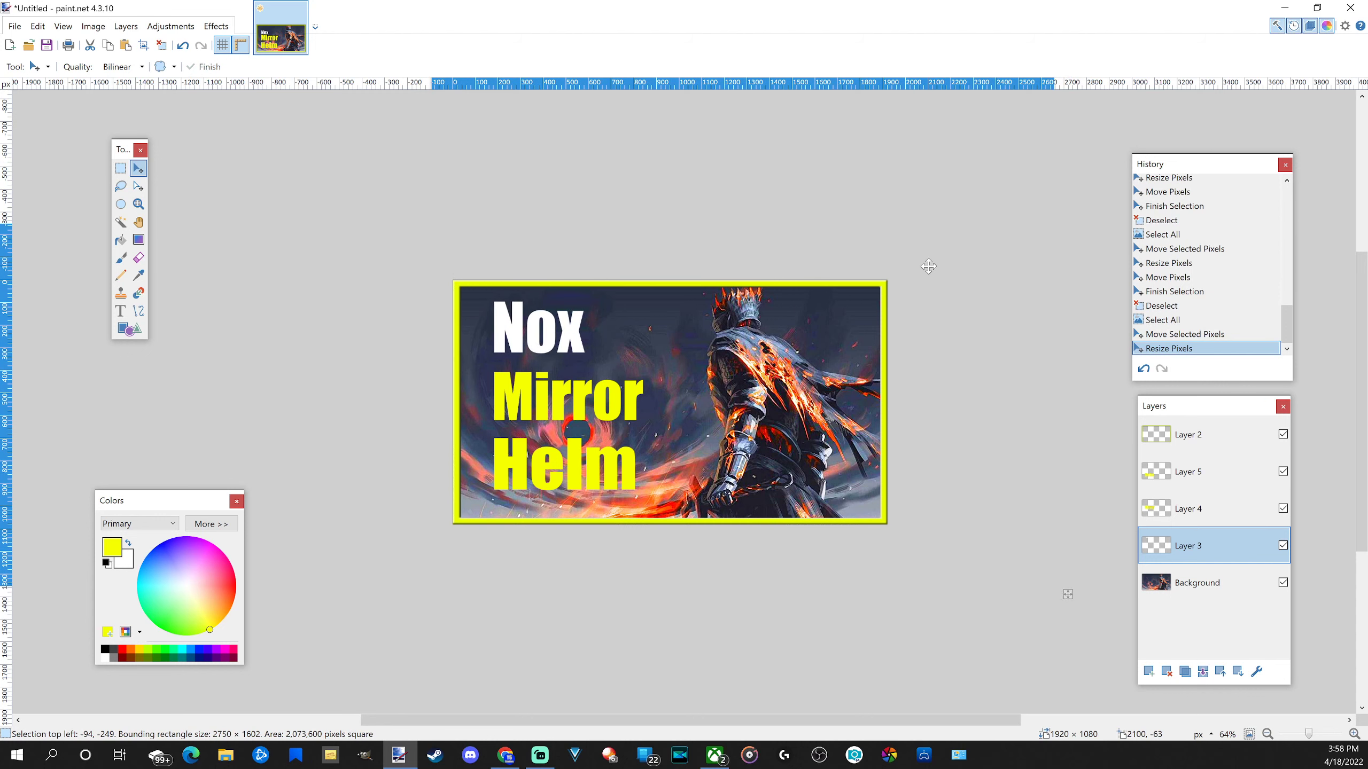
pyautogui.hotkey('ctrl', 'd')
# - Stretch the word "Nox" slightly wider and realign its left edge with the other words
pyautogui.hotkey('ctrl', 'a')
pyautogui.moveTo(887, 402); pyautogui.dragTo(913, 399)
pyautogui.moveTo(813, 374); pyautogui.dragTo(811, 374)
pyautogui.hotkey('ctrl', 'd')
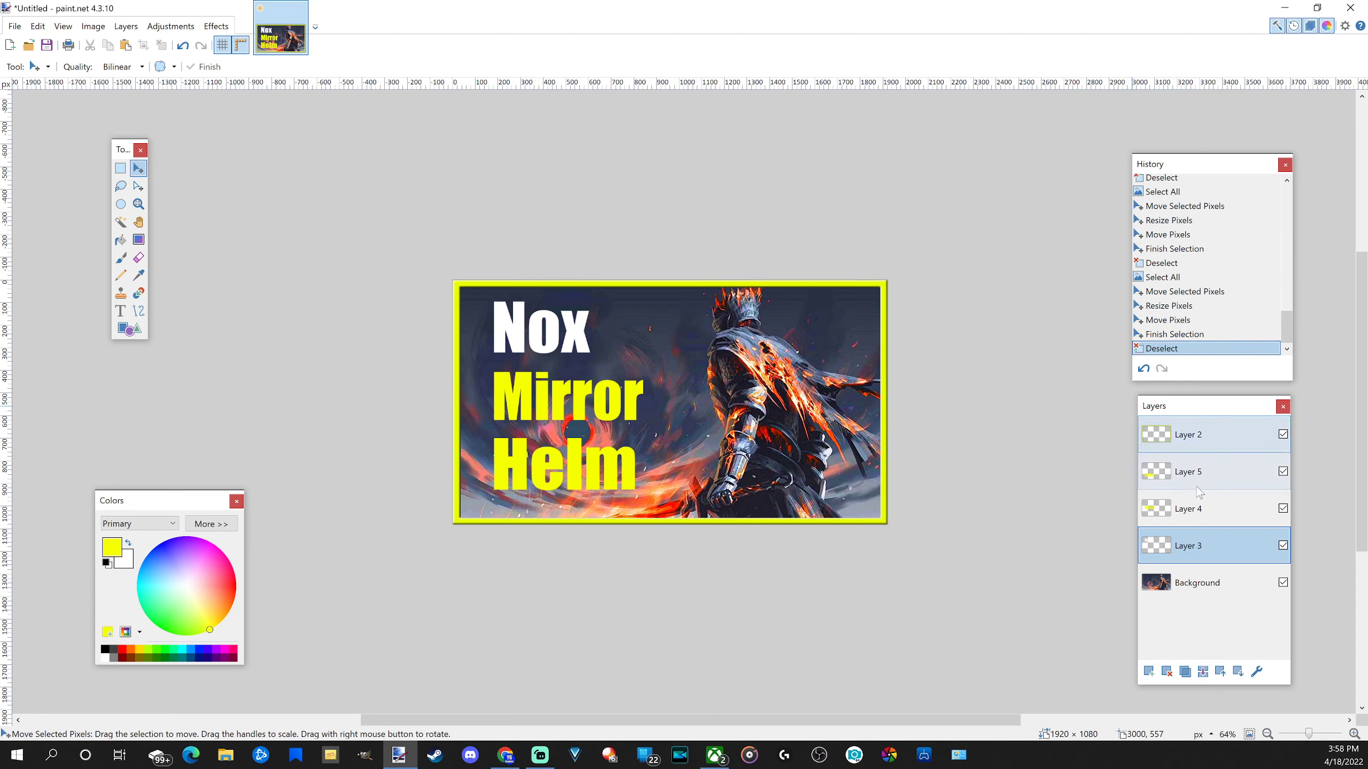
# - Move the border layer, Layer 2, below the three text layers so it sits directly above the background
pyautogui.click(1191, 475)
pyautogui.click(1175, 438)
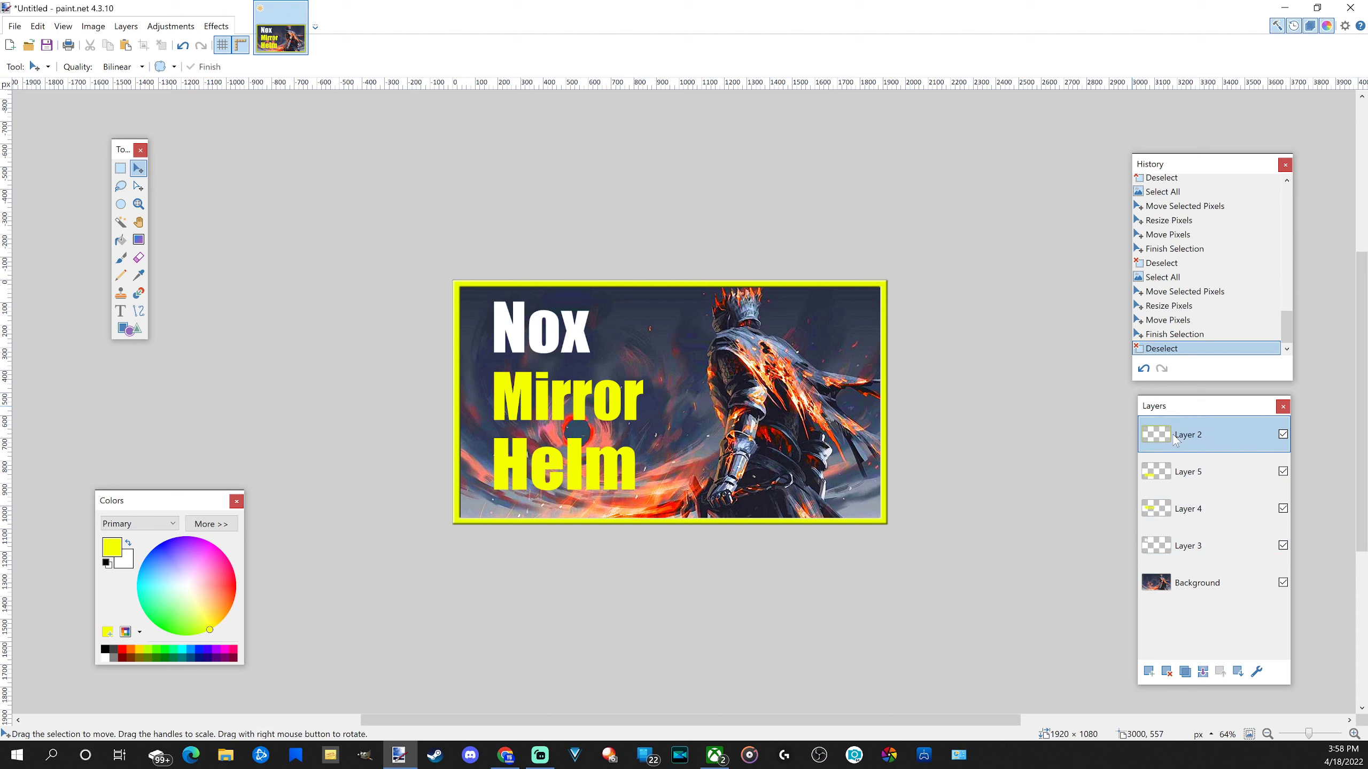
pyautogui.moveTo(1176, 439); pyautogui.dragTo(1189, 552)
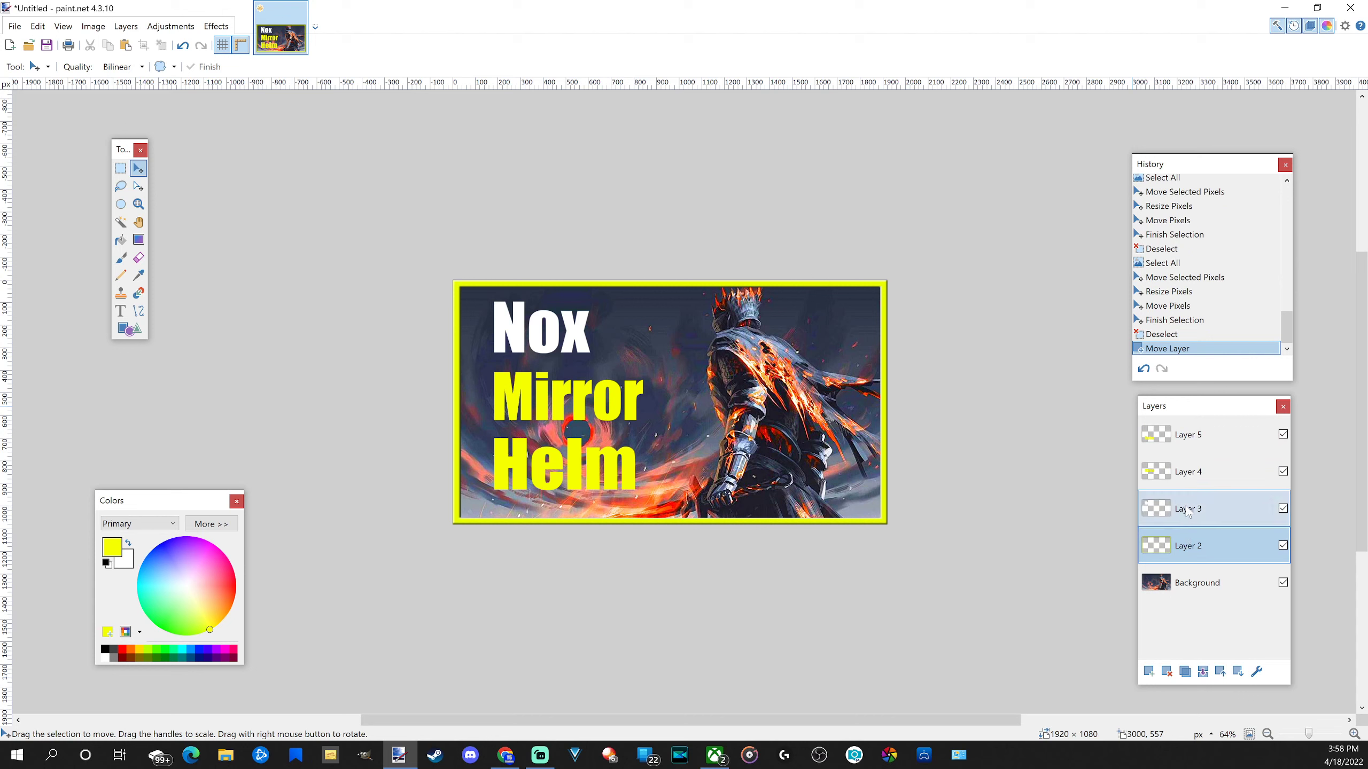
# - Merge the "Helm", "Mirror" and "Nox" text layers into a single layer
pyautogui.click(1184, 437)
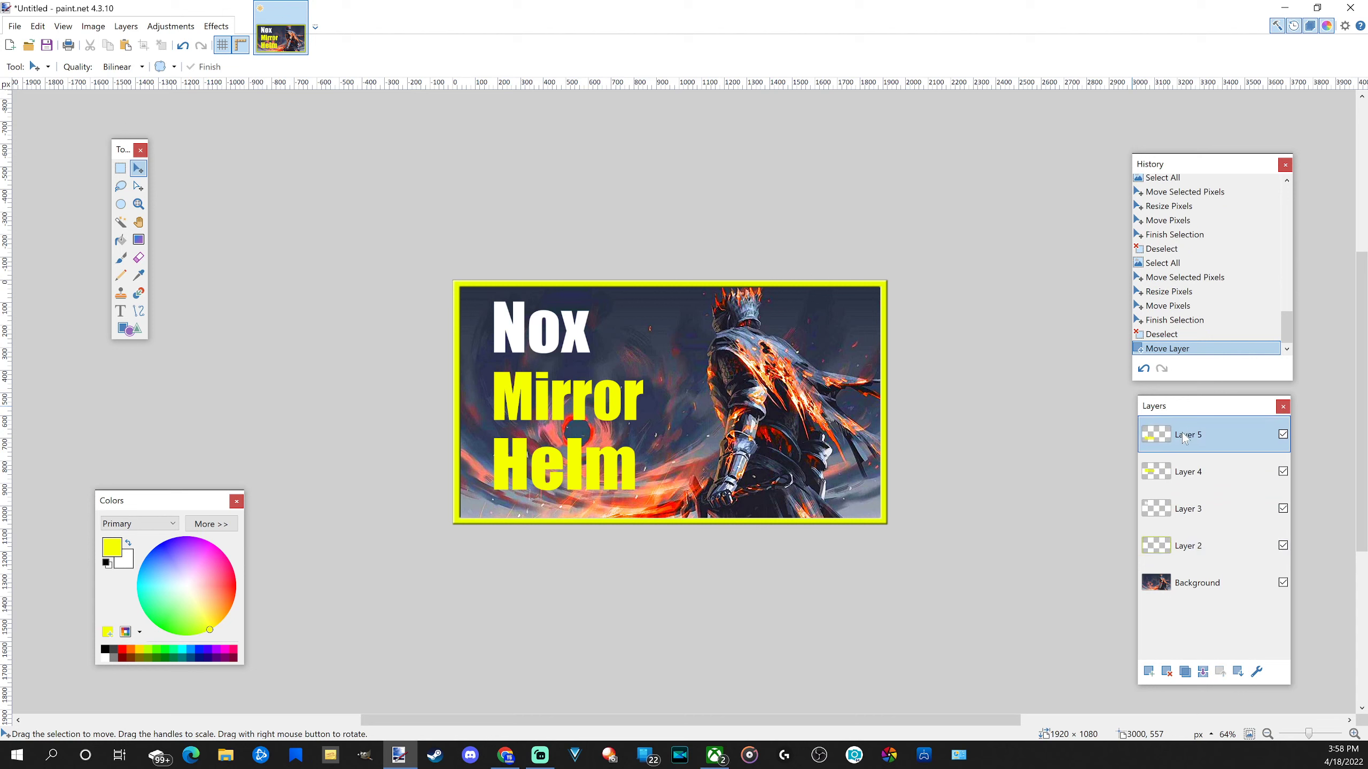
pyautogui.click(1202, 674)
pyautogui.click(1202, 673)
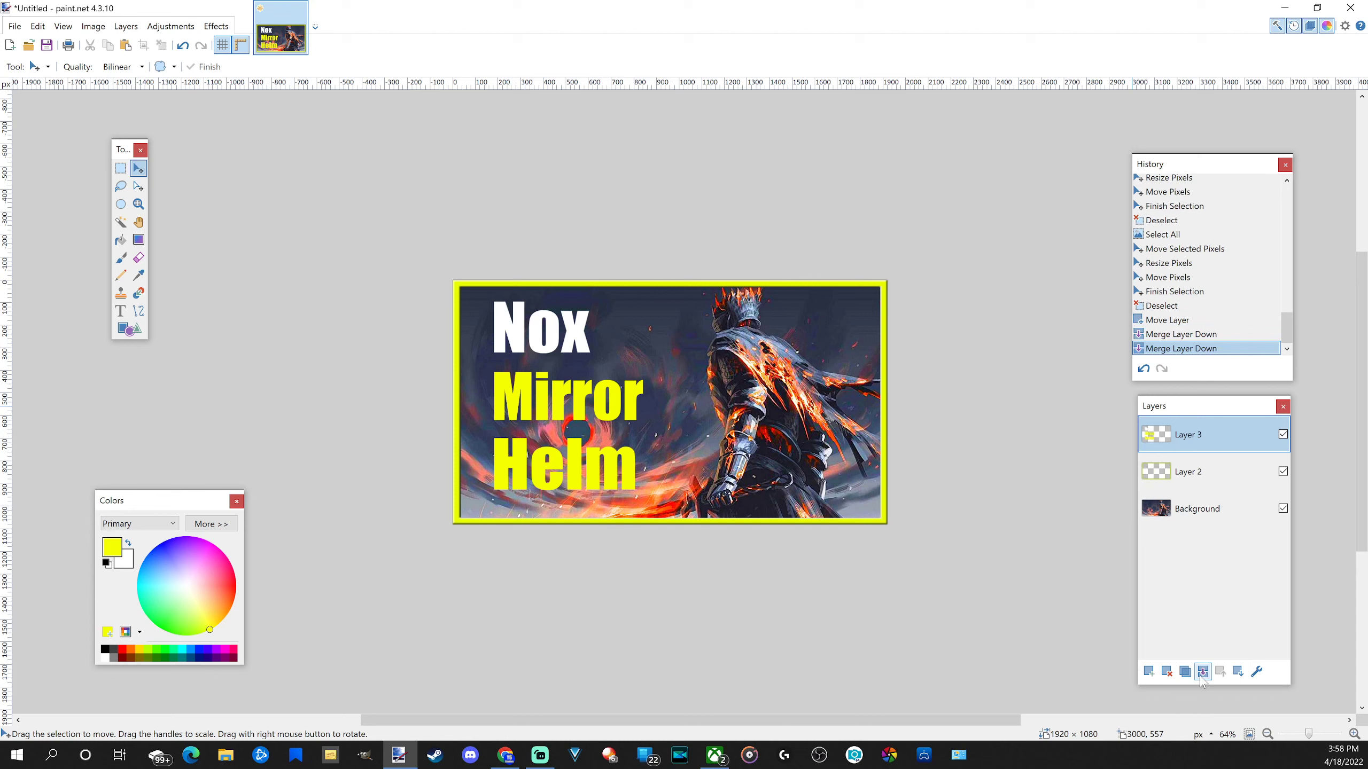
# - Shift the merged title about 12 pixels right and 18 pixels down, and set the primary colour to white
pyautogui.hotkey('ctrl', 'a')
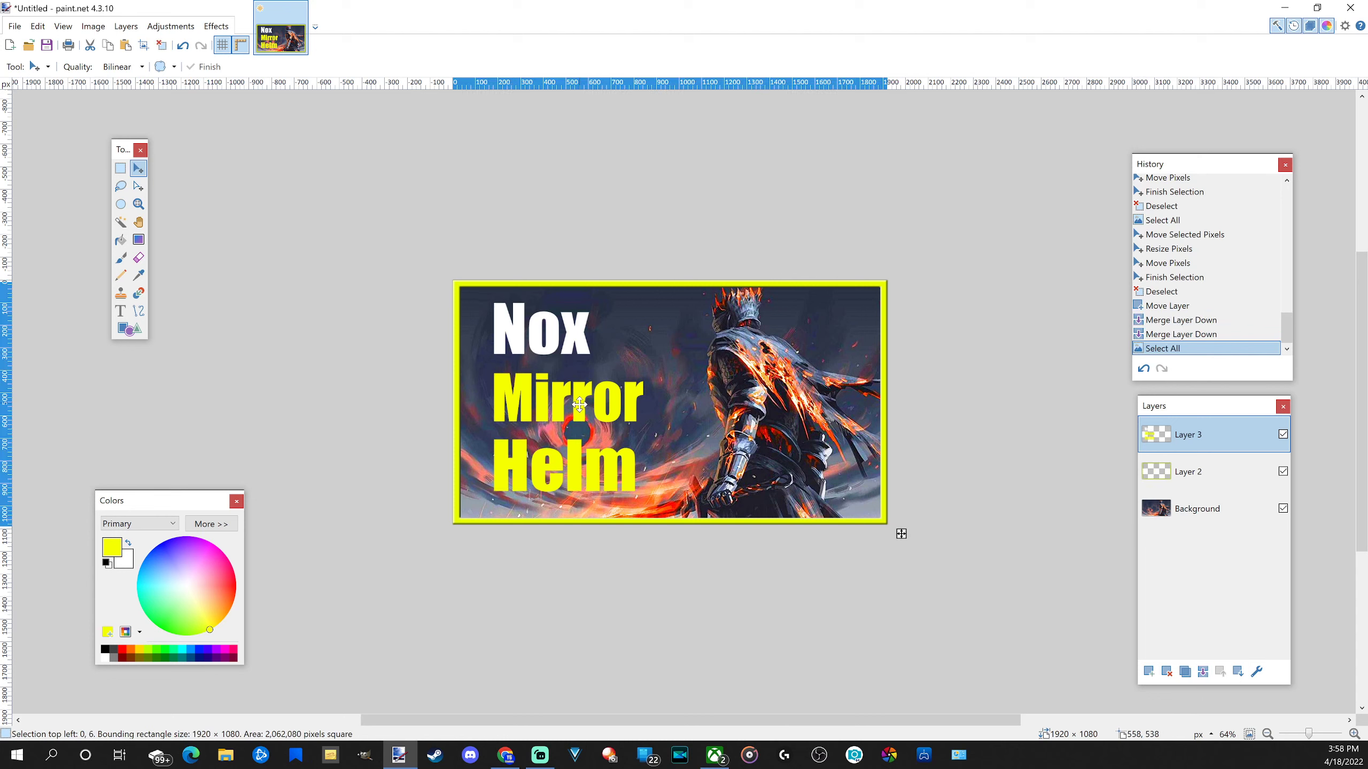
pyautogui.moveTo(579, 405); pyautogui.dragTo(583, 406)
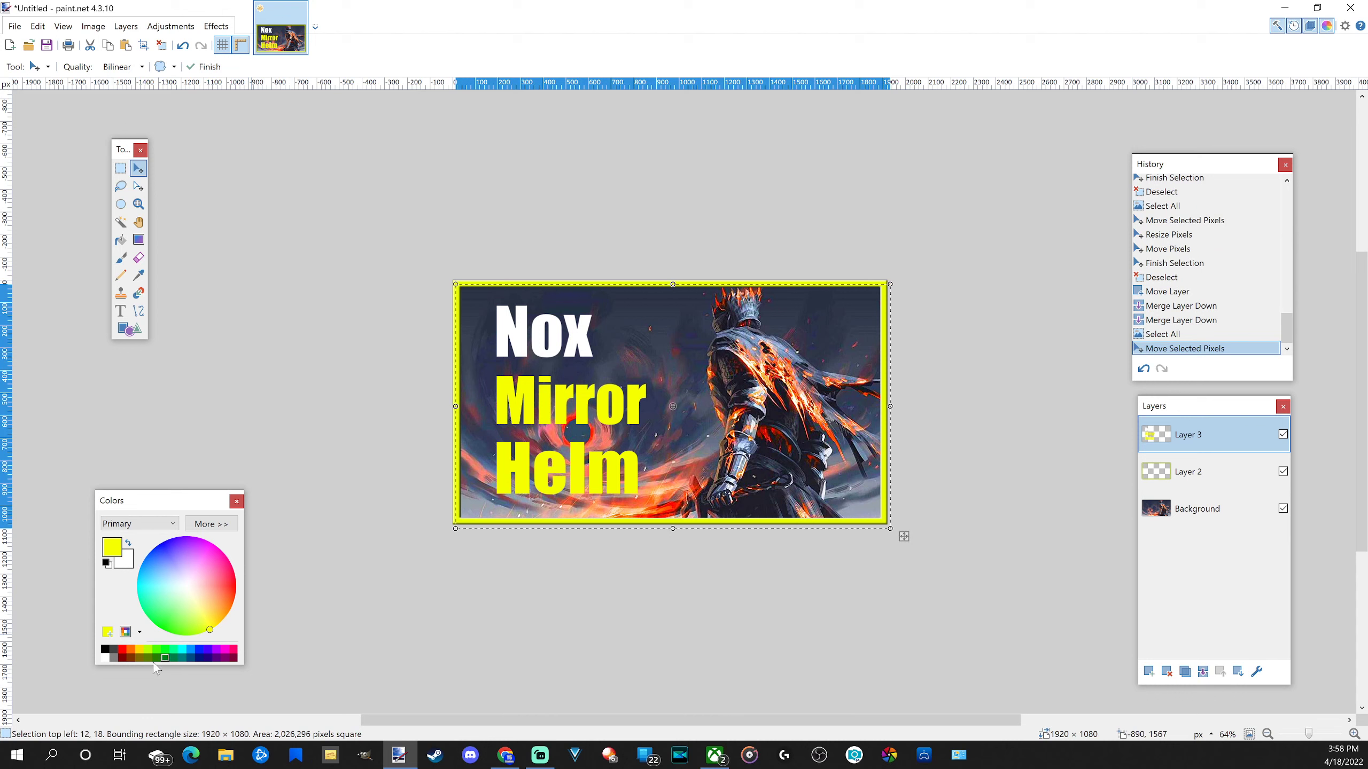
pyautogui.click(106, 658)
pyautogui.hotkey('ctrl', 'd')
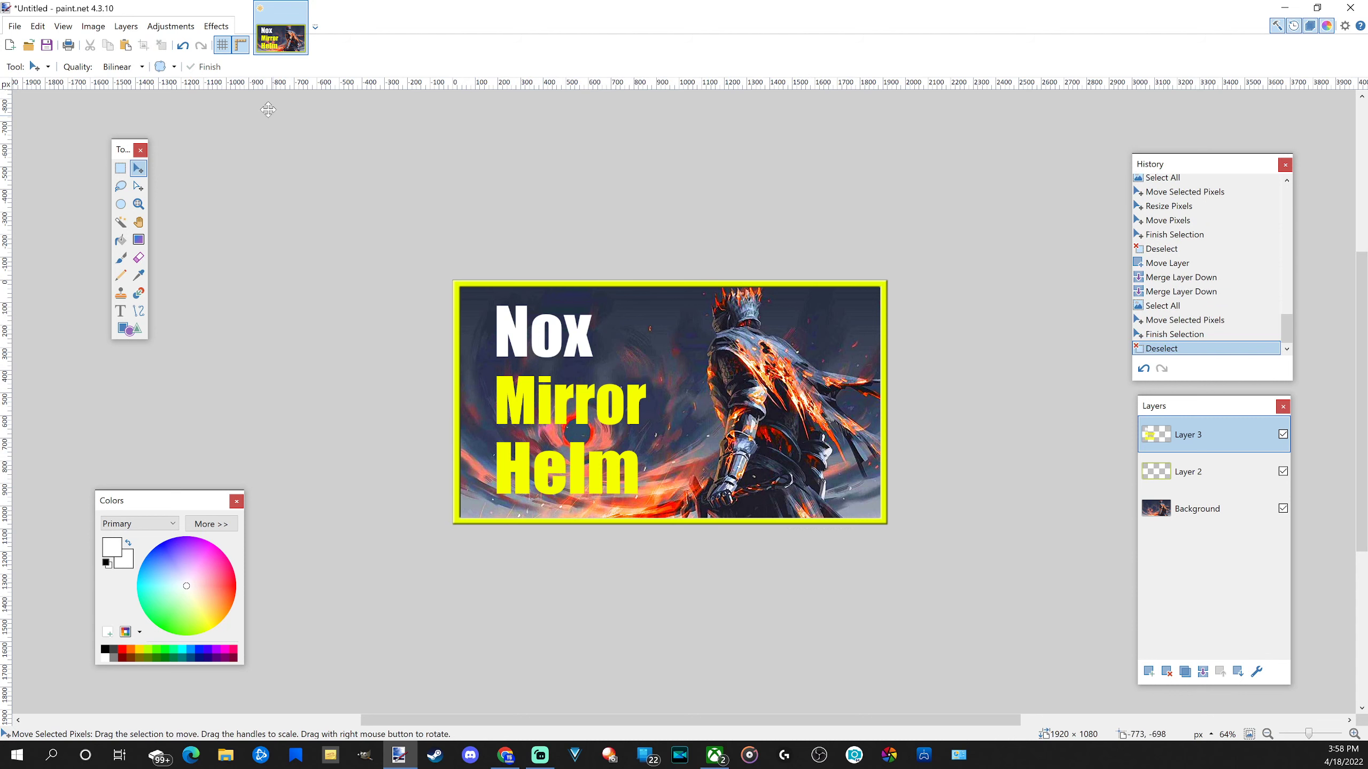
# - Outline the title with the Outline Object effect, using width 10 and black at alpha 128
pyautogui.click(218, 25)
pyautogui.moveTo(311, 224)
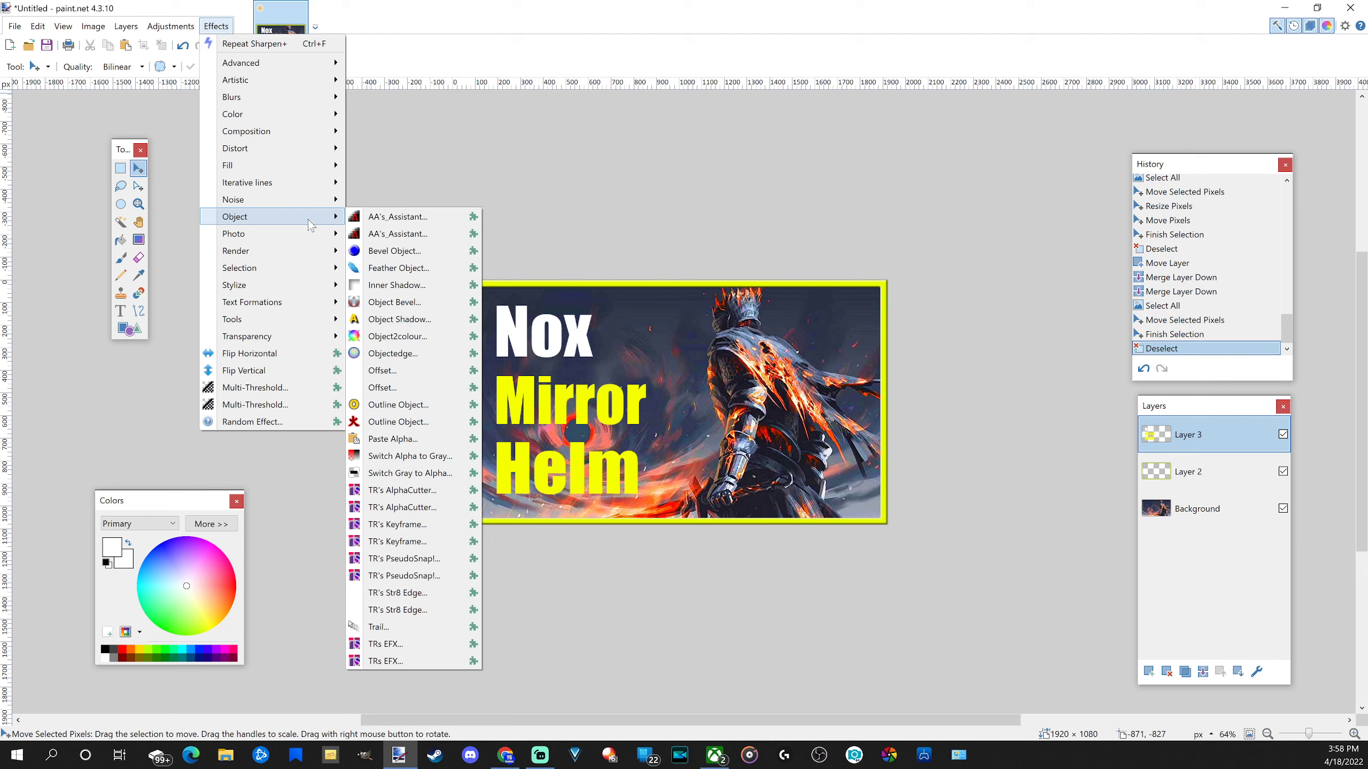
pyautogui.click(396, 405)
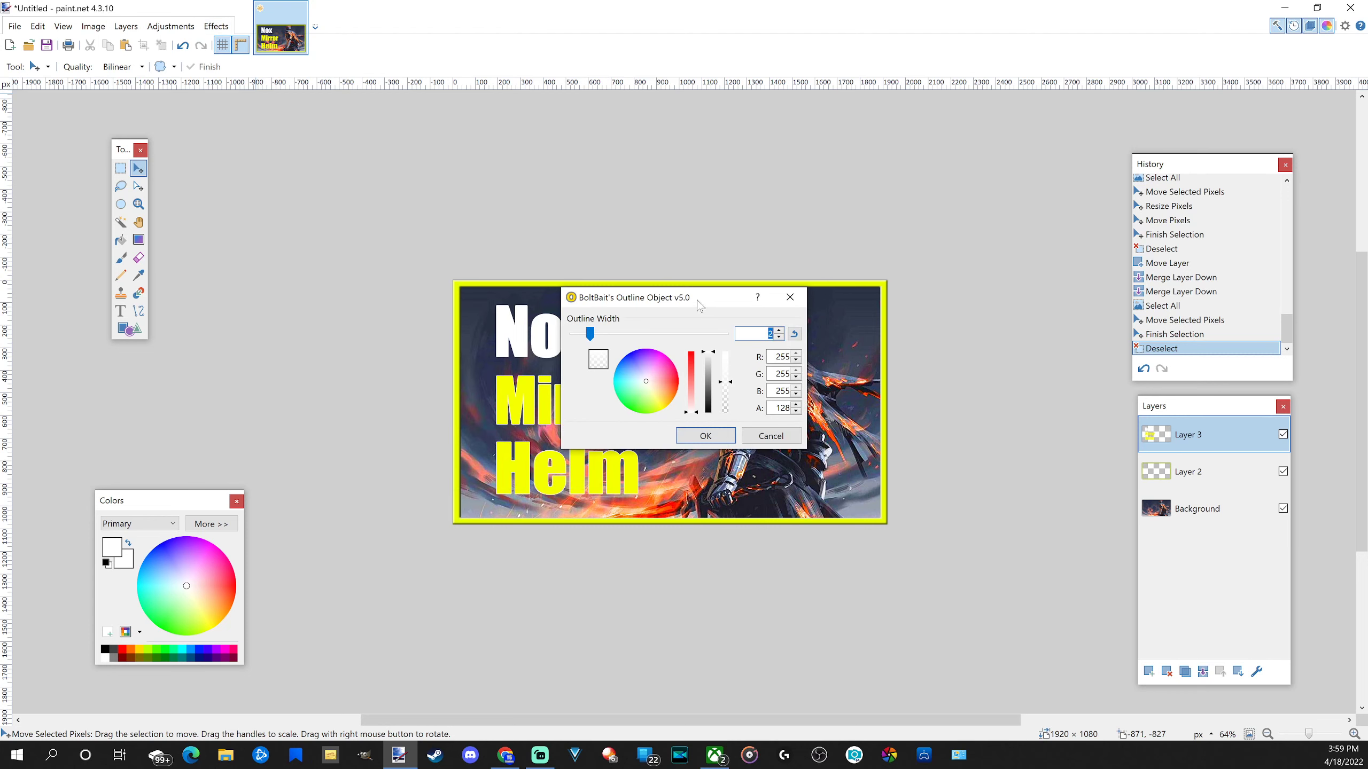
pyautogui.moveTo(697, 300); pyautogui.dragTo(284, 243)
pyautogui.moveTo(178, 277); pyautogui.dragTo(368, 283)
pyautogui.moveTo(296, 306); pyautogui.dragTo(305, 371)
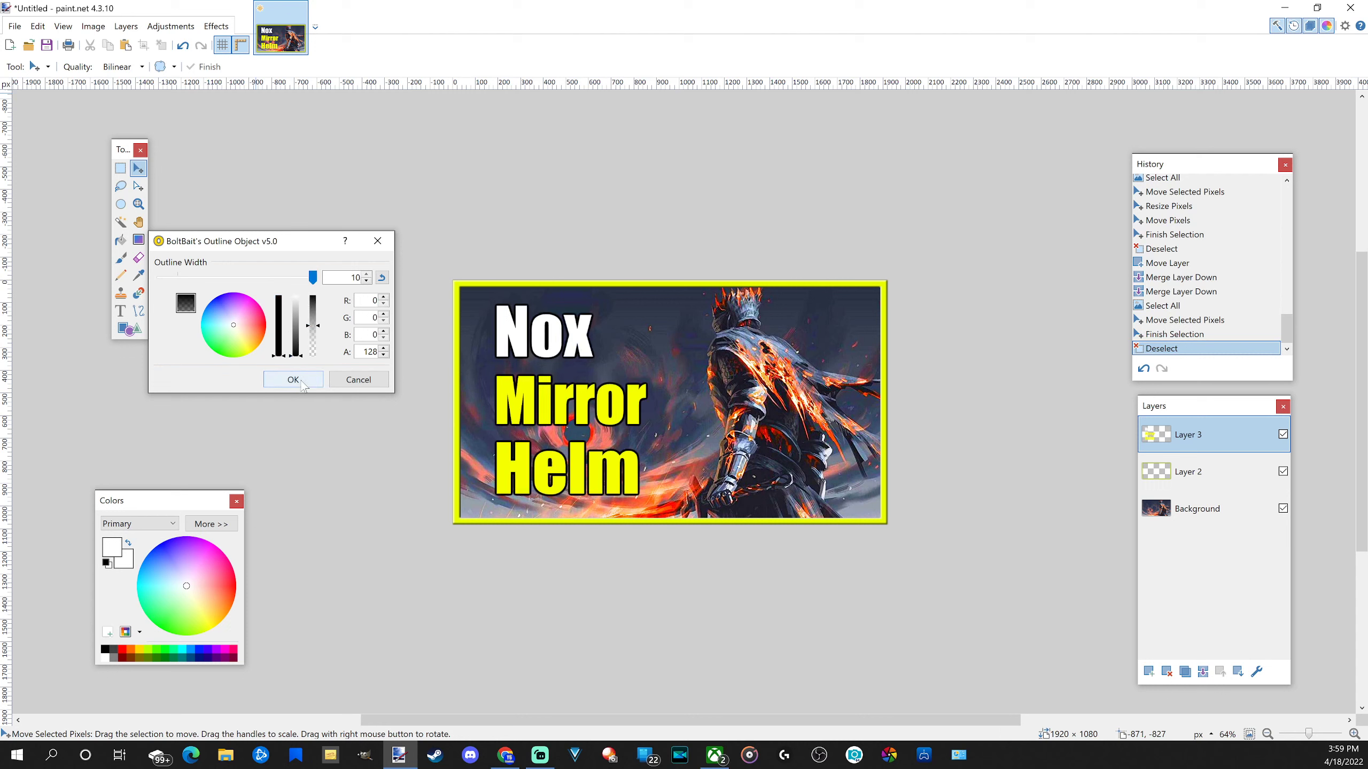
pyautogui.click(292, 379)
# - Apply a second Outline Object pass with width 10 in black at alpha 128, and shift the title about 34 pixels right
pyautogui.click(216, 25)
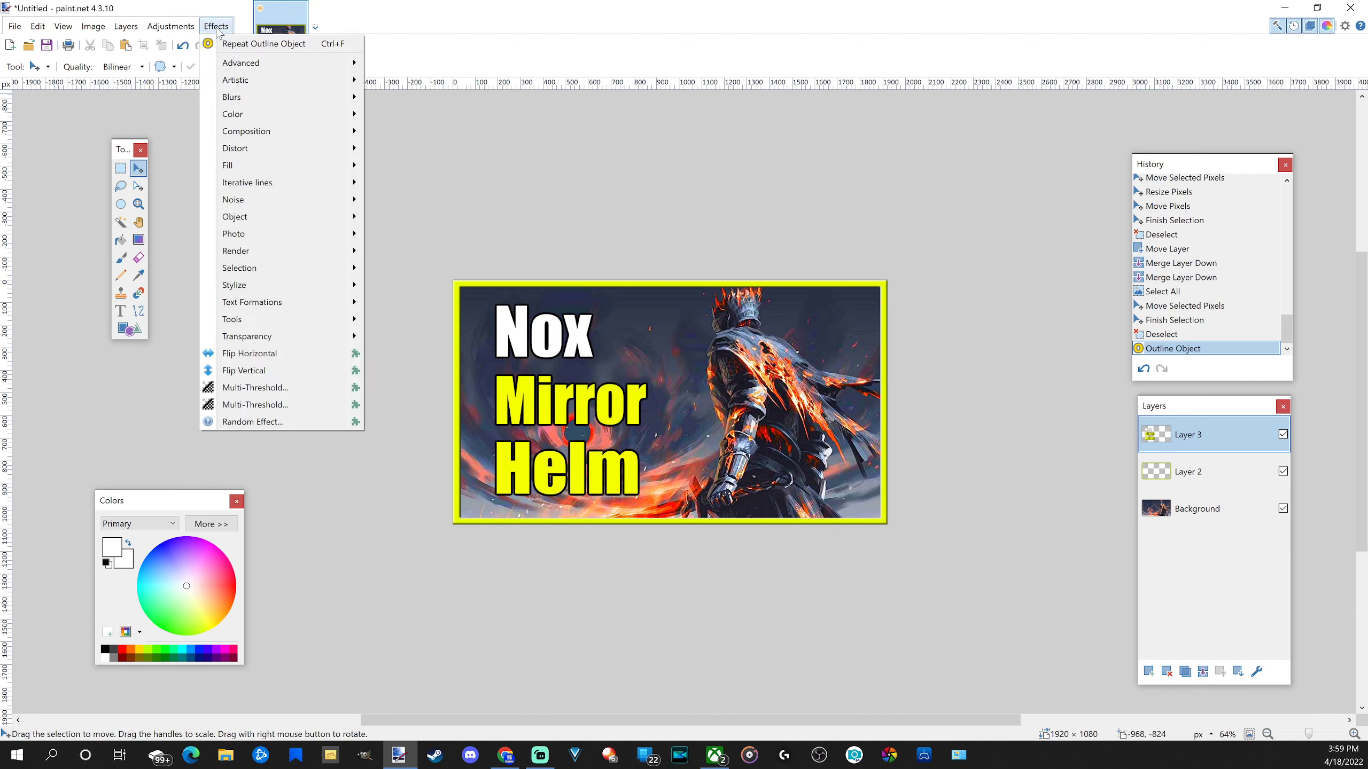
pyautogui.click(400, 398)
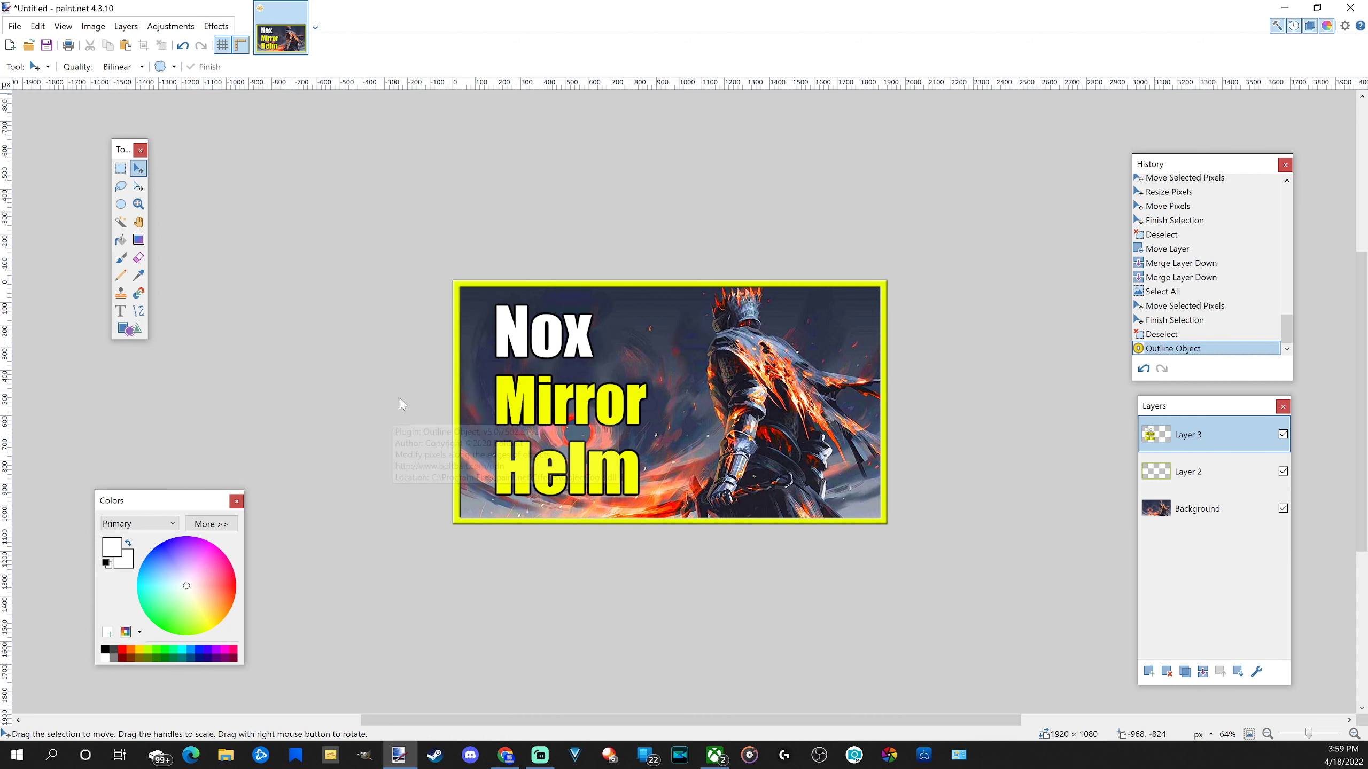
pyautogui.moveTo(435, 302); pyautogui.dragTo(273, 295)
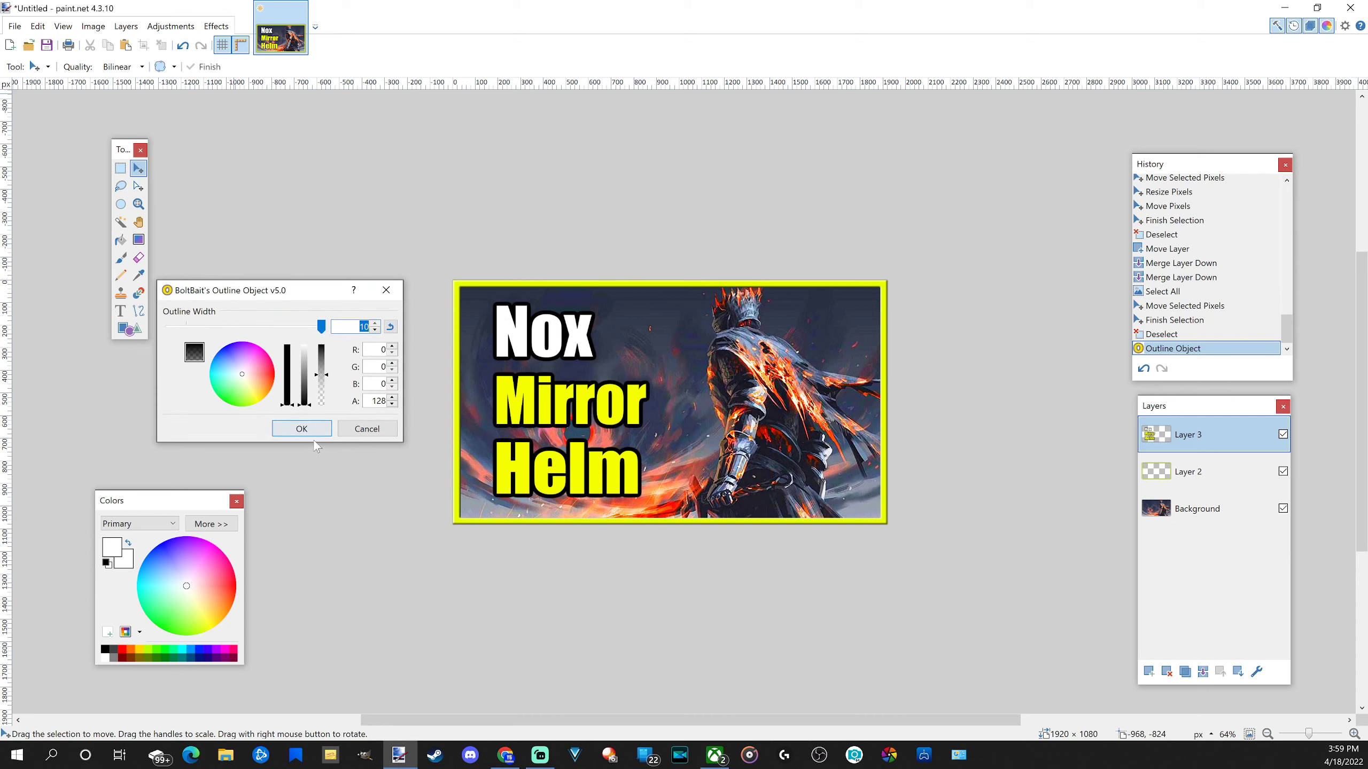
pyautogui.click(301, 429)
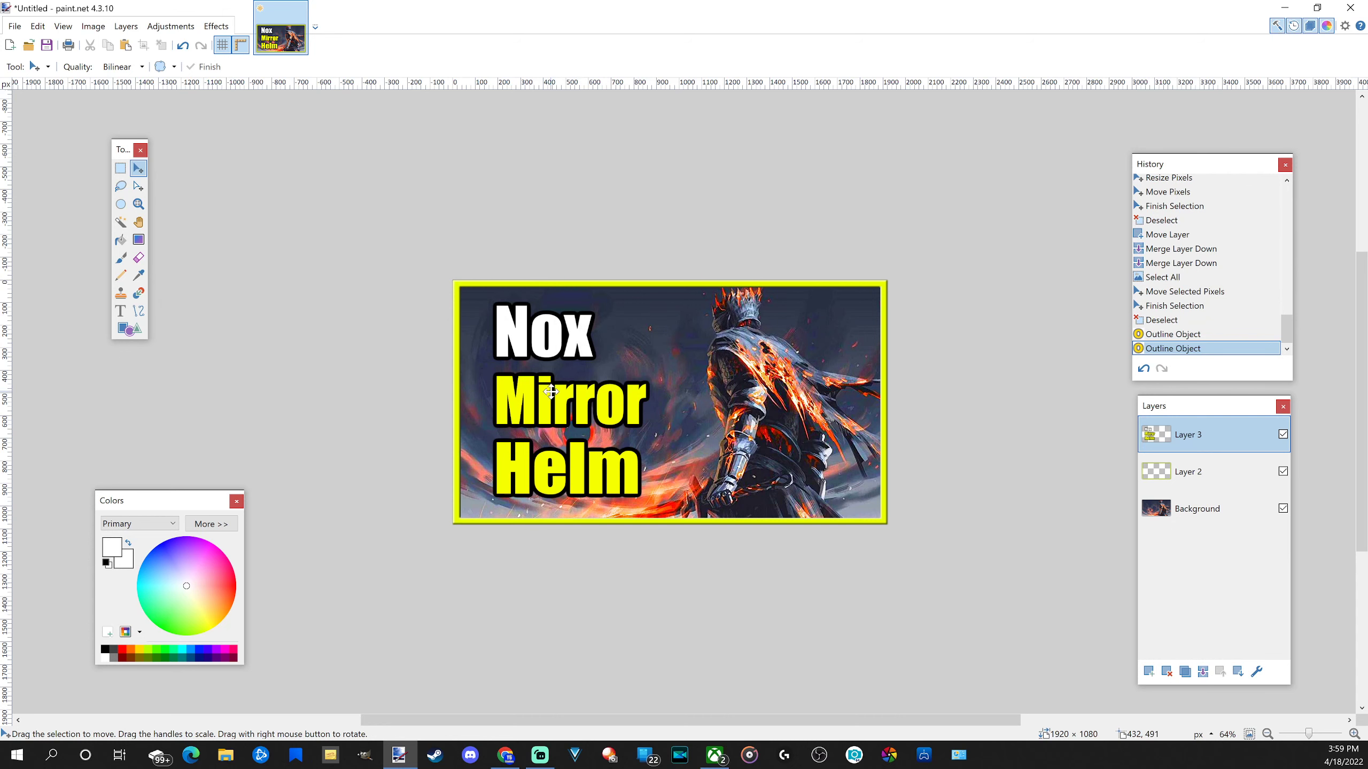
pyautogui.hotkey('ctrl', 'a')
pyautogui.moveTo(550, 391); pyautogui.dragTo(558, 392)
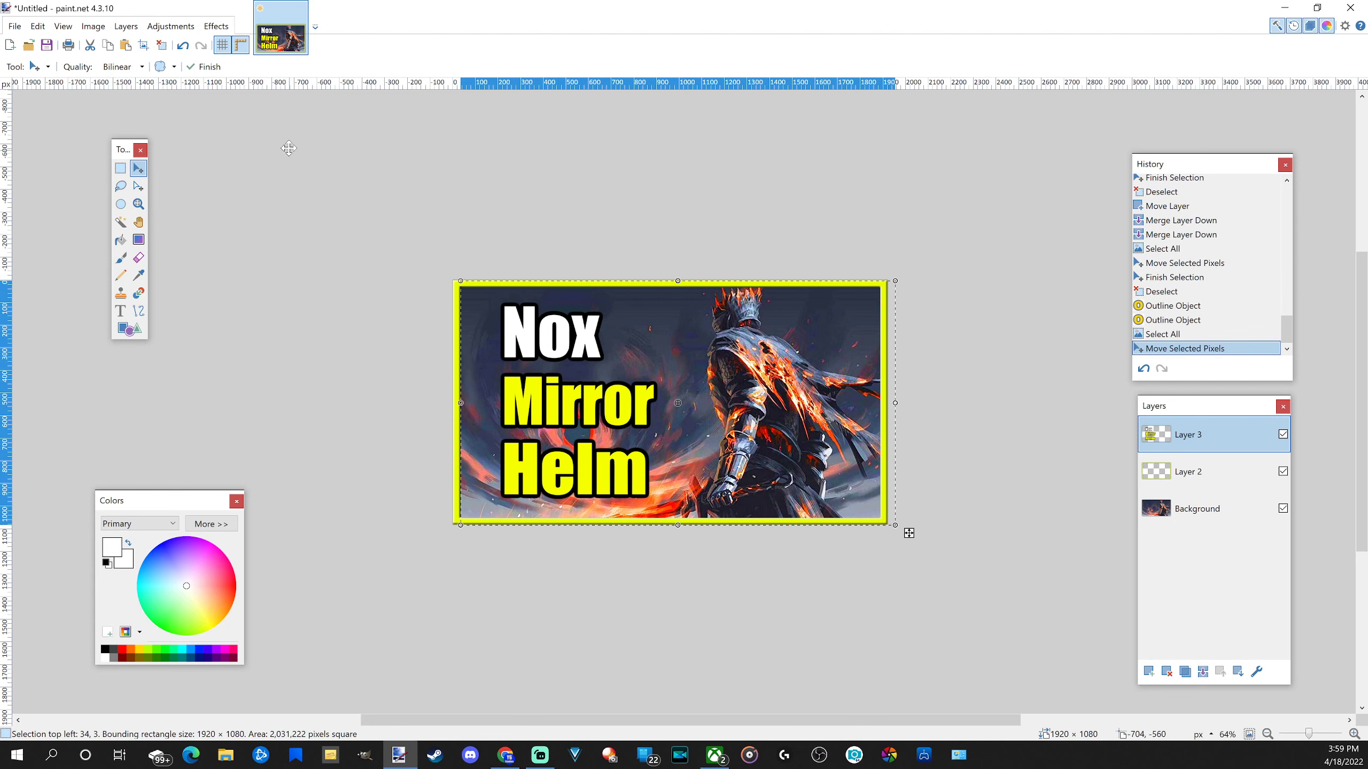
# - Give the title a white glow with Object Shadow, using the primary color, light focus 100 and intensity about 0.796, and clear the selection
pyautogui.click(221, 28)
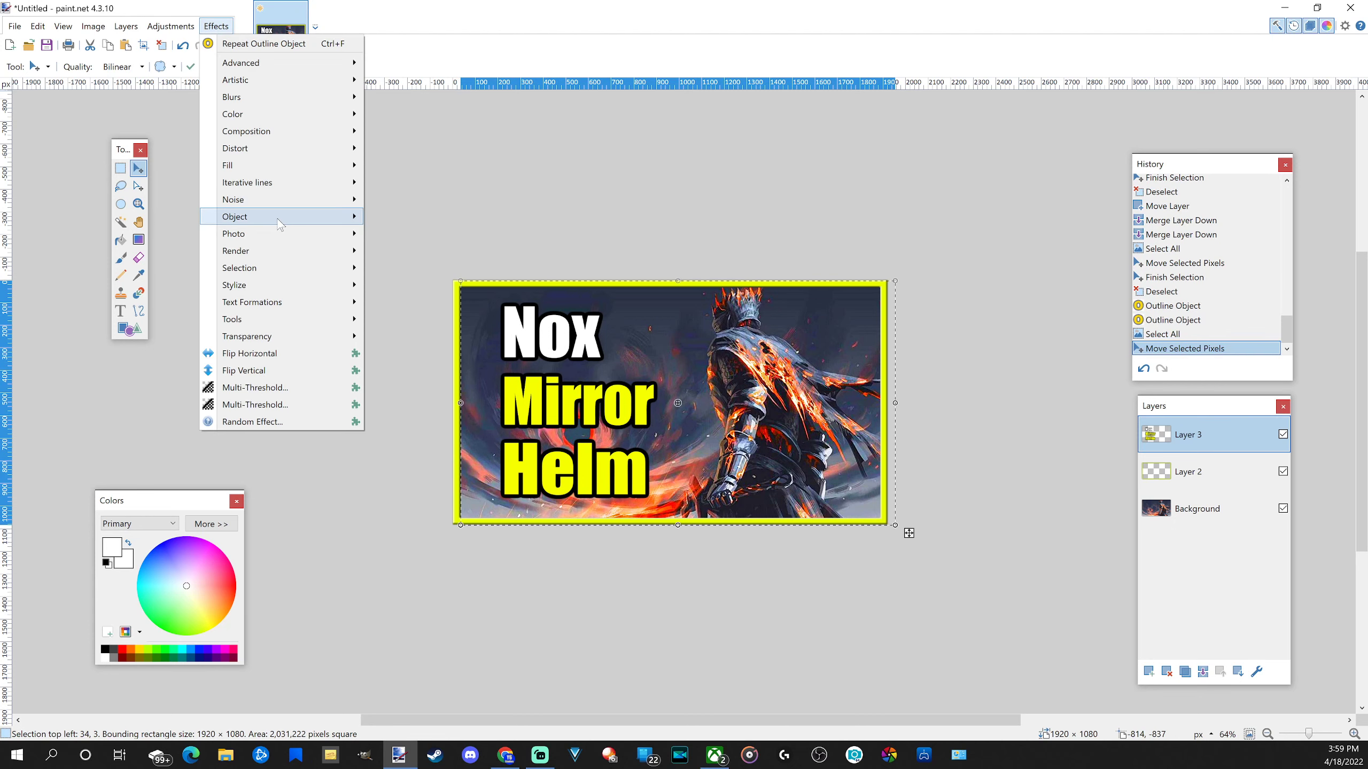
pyautogui.moveTo(286, 224)
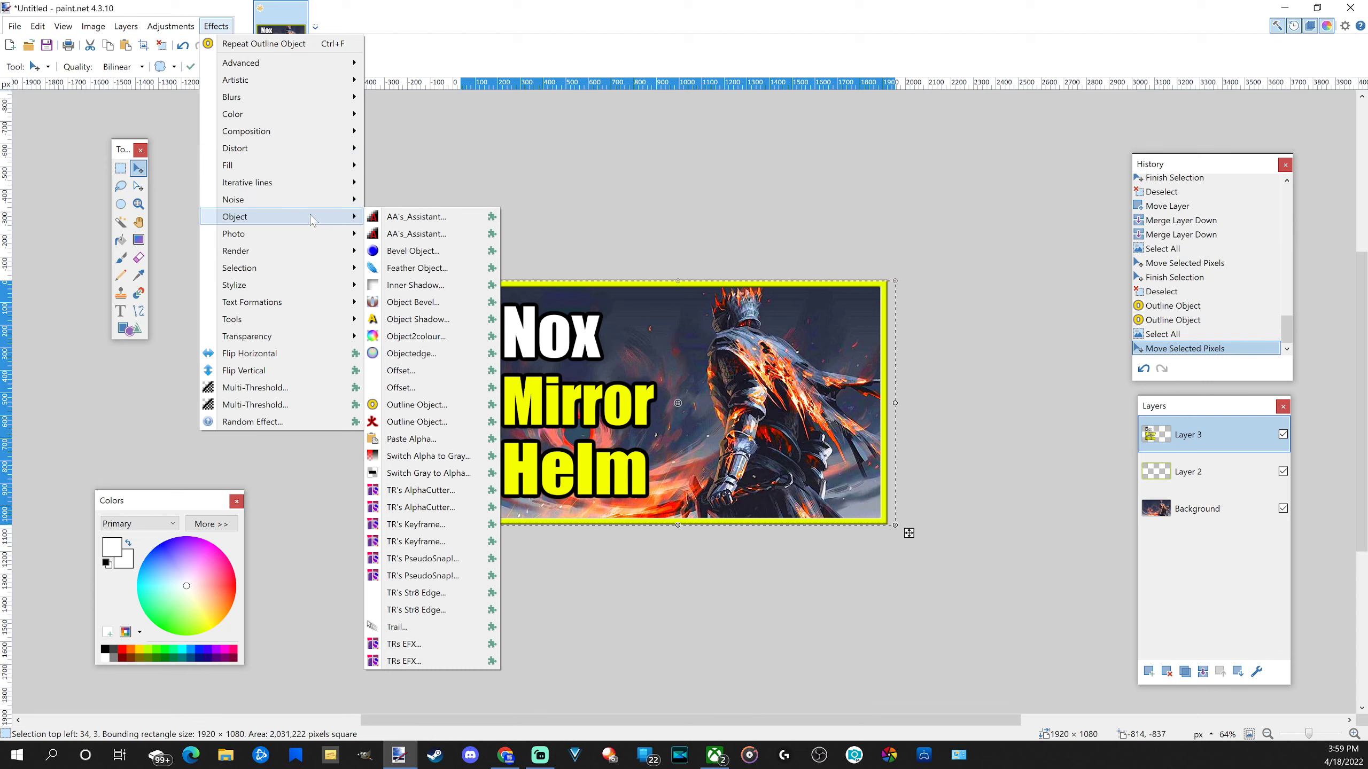
pyautogui.click(418, 319)
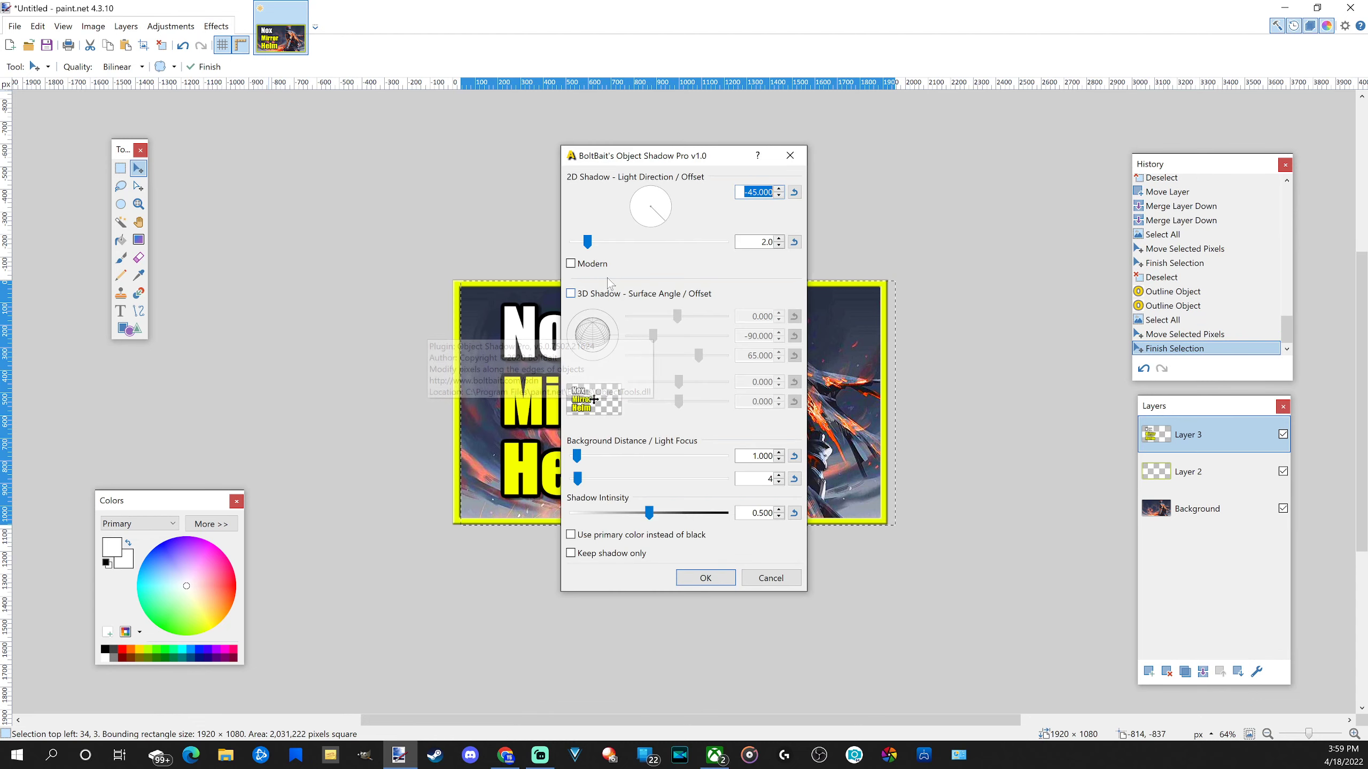
pyautogui.moveTo(668, 159); pyautogui.dragTo(287, 138)
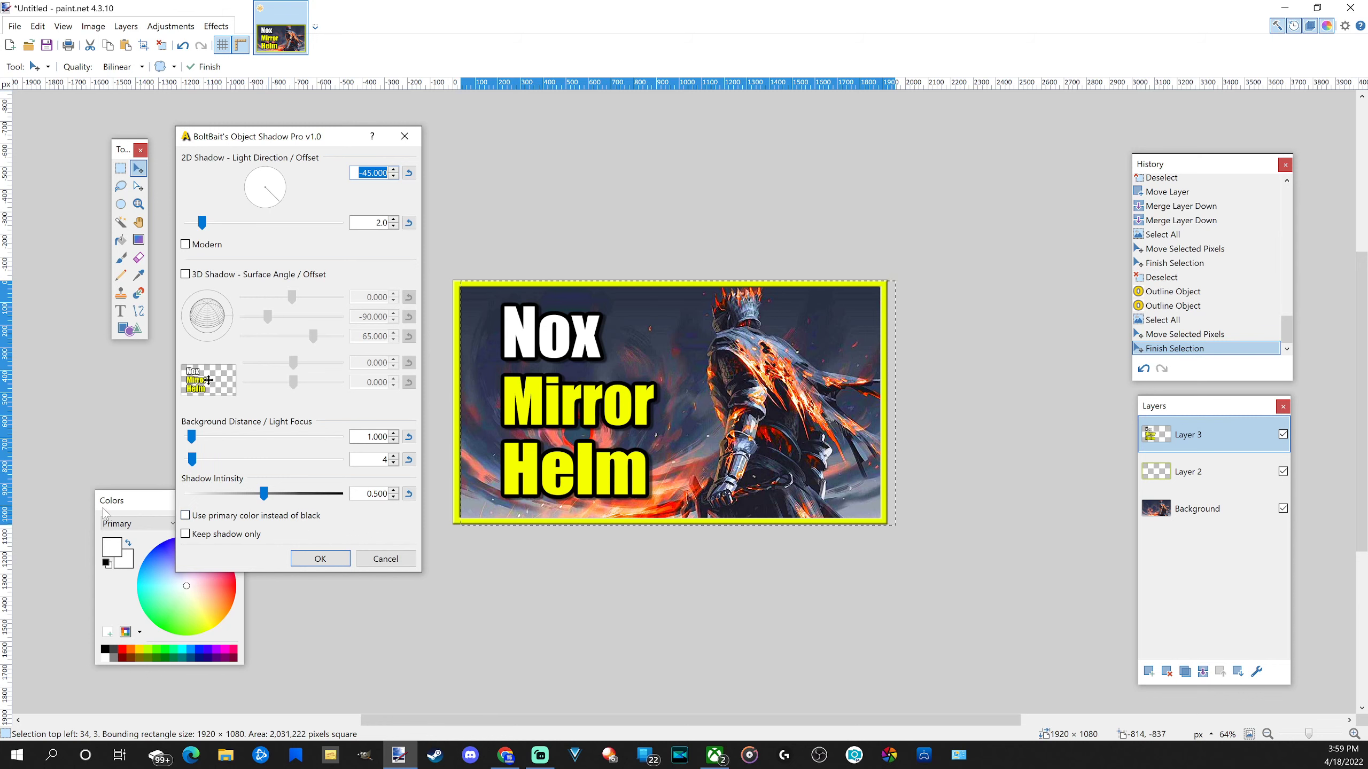
pyautogui.click(185, 516)
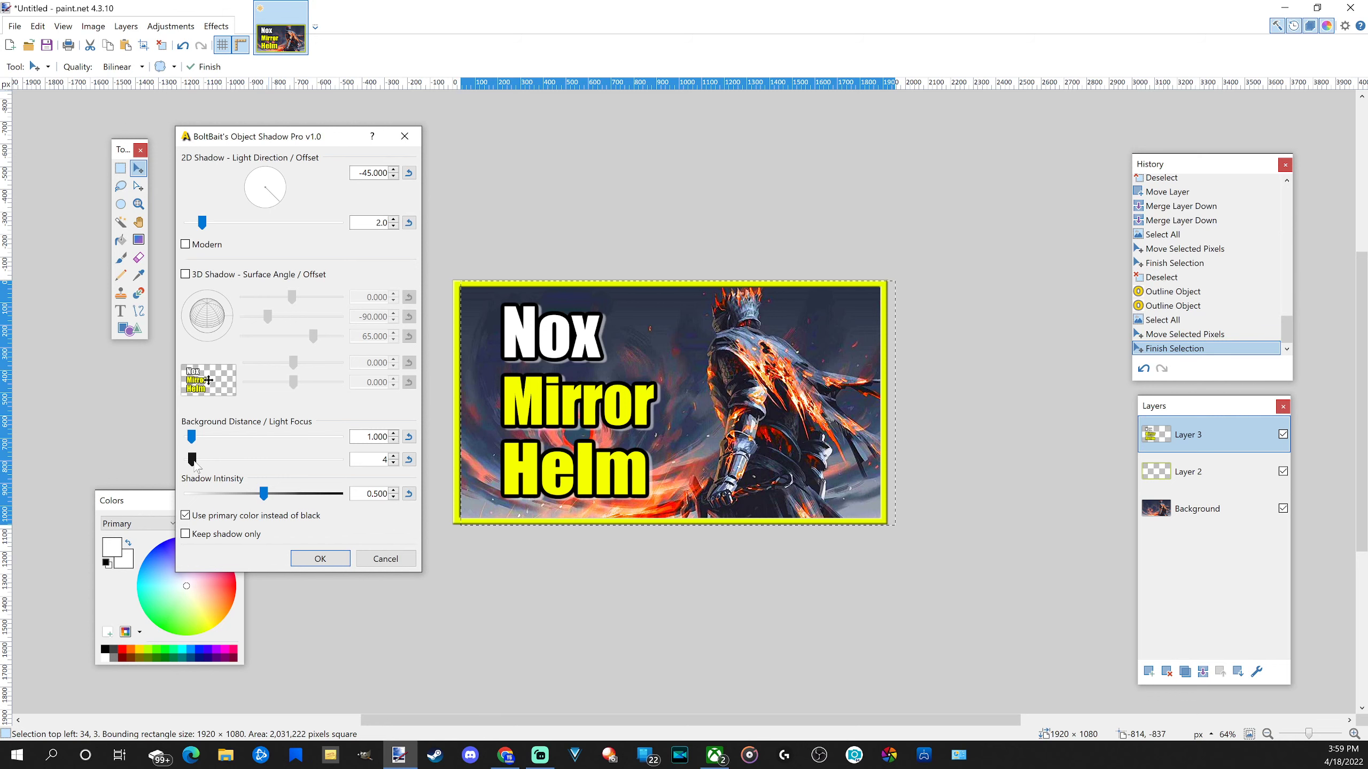
pyautogui.moveTo(195, 466); pyautogui.dragTo(383, 466)
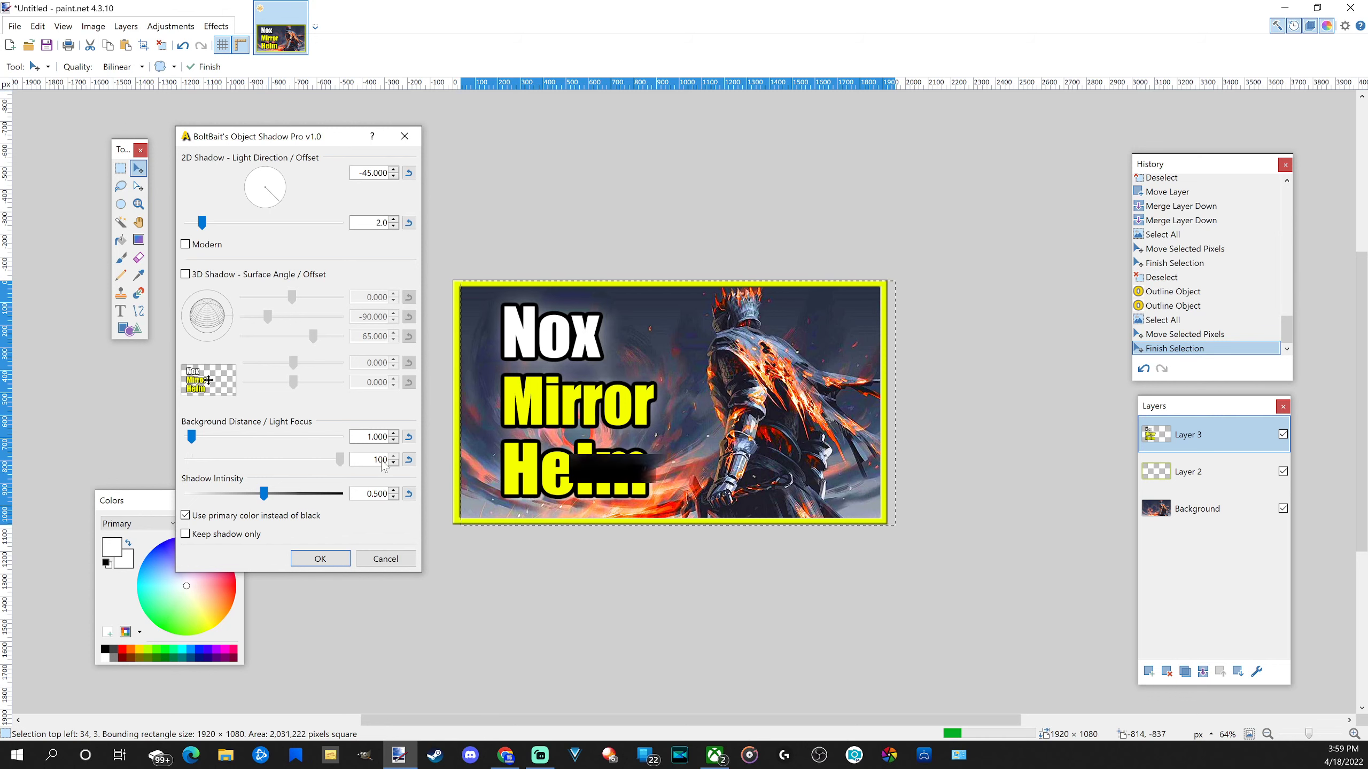
pyautogui.moveTo(265, 497); pyautogui.dragTo(311, 495)
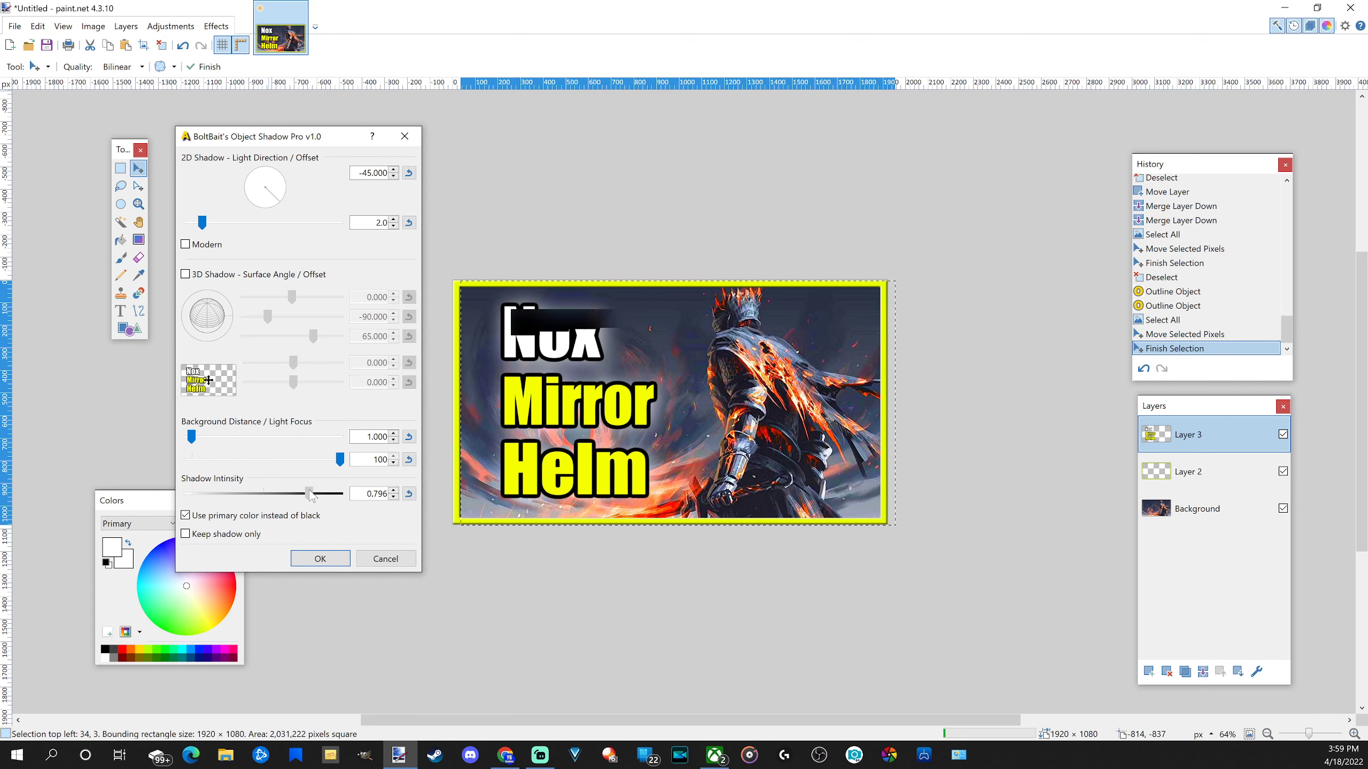
pyautogui.click(335, 562)
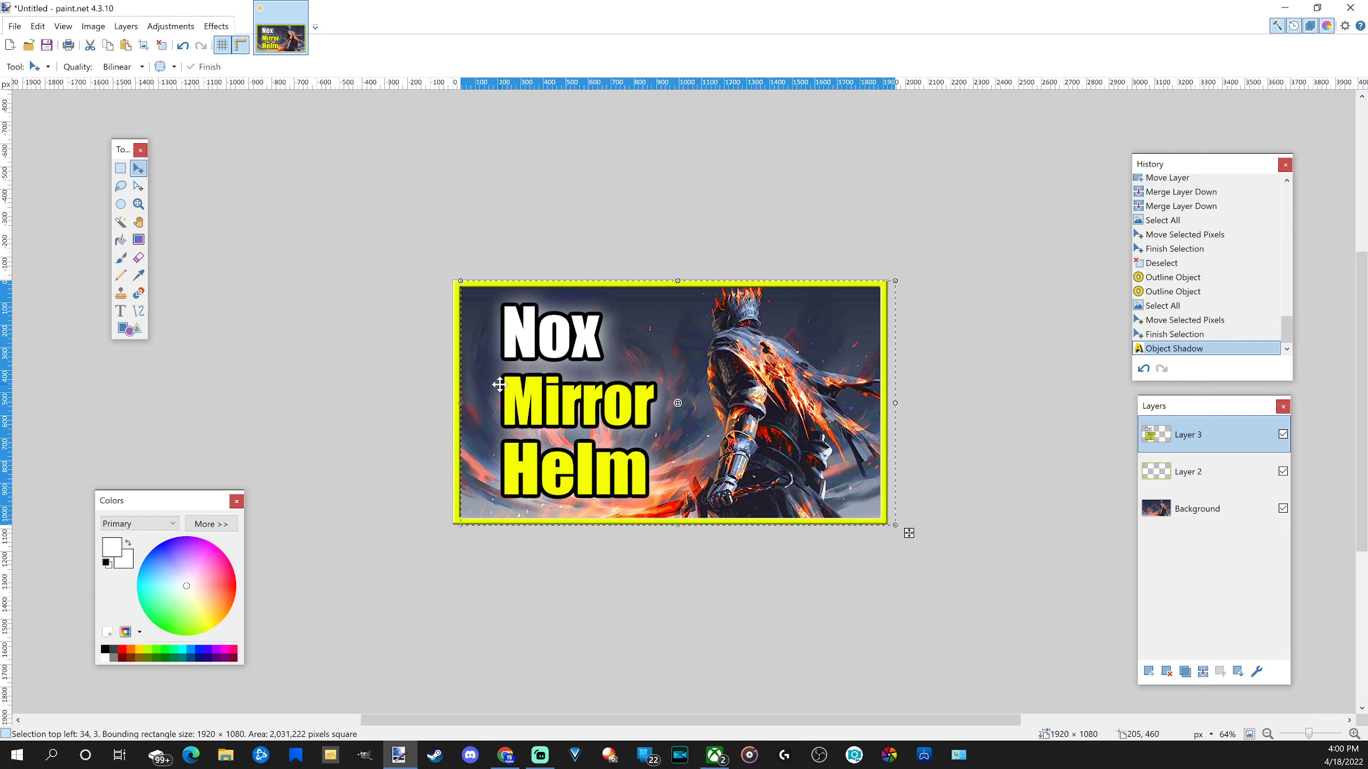
pyautogui.hotkey('ctrl', 'd')
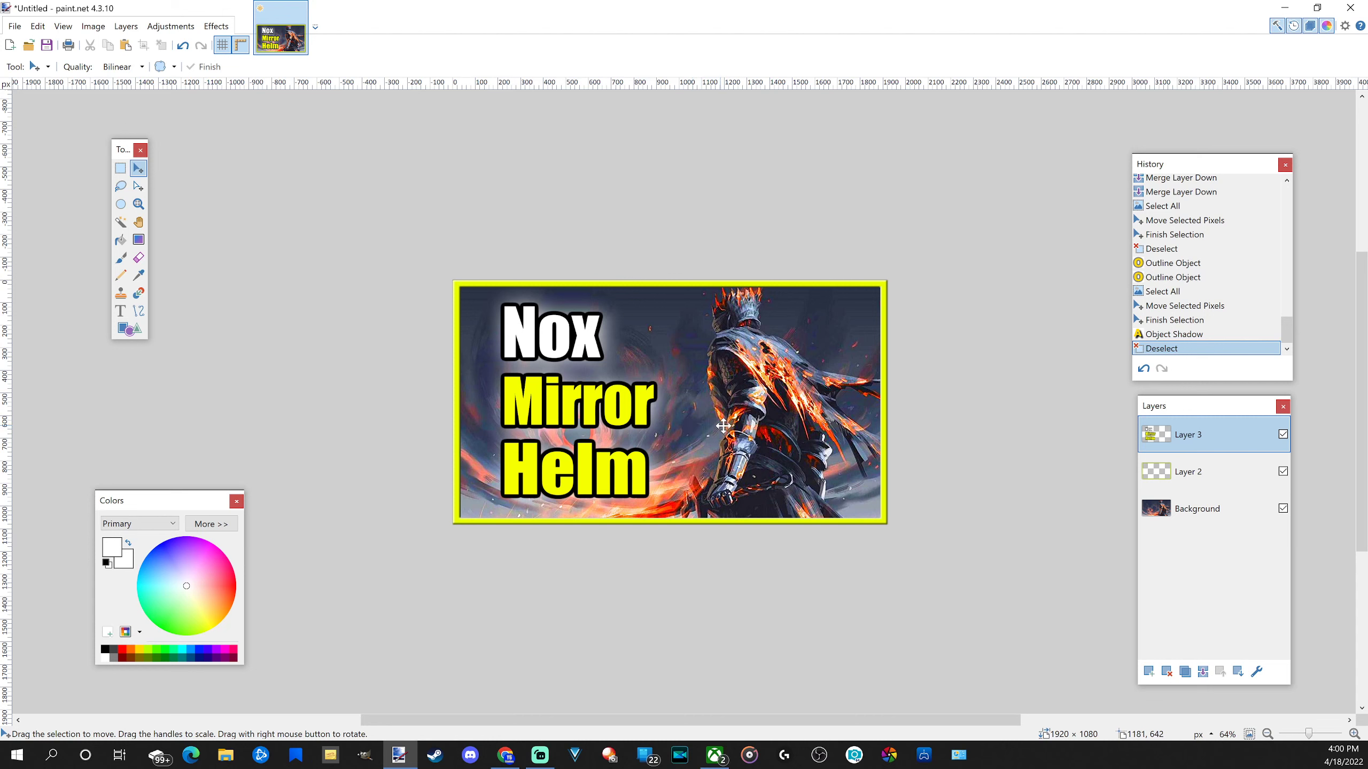
# - On a new layer, draw a right-pointing white arrow about 274 × 165 pixels between "Nox" and the knight's head
pyautogui.click(1149, 672)
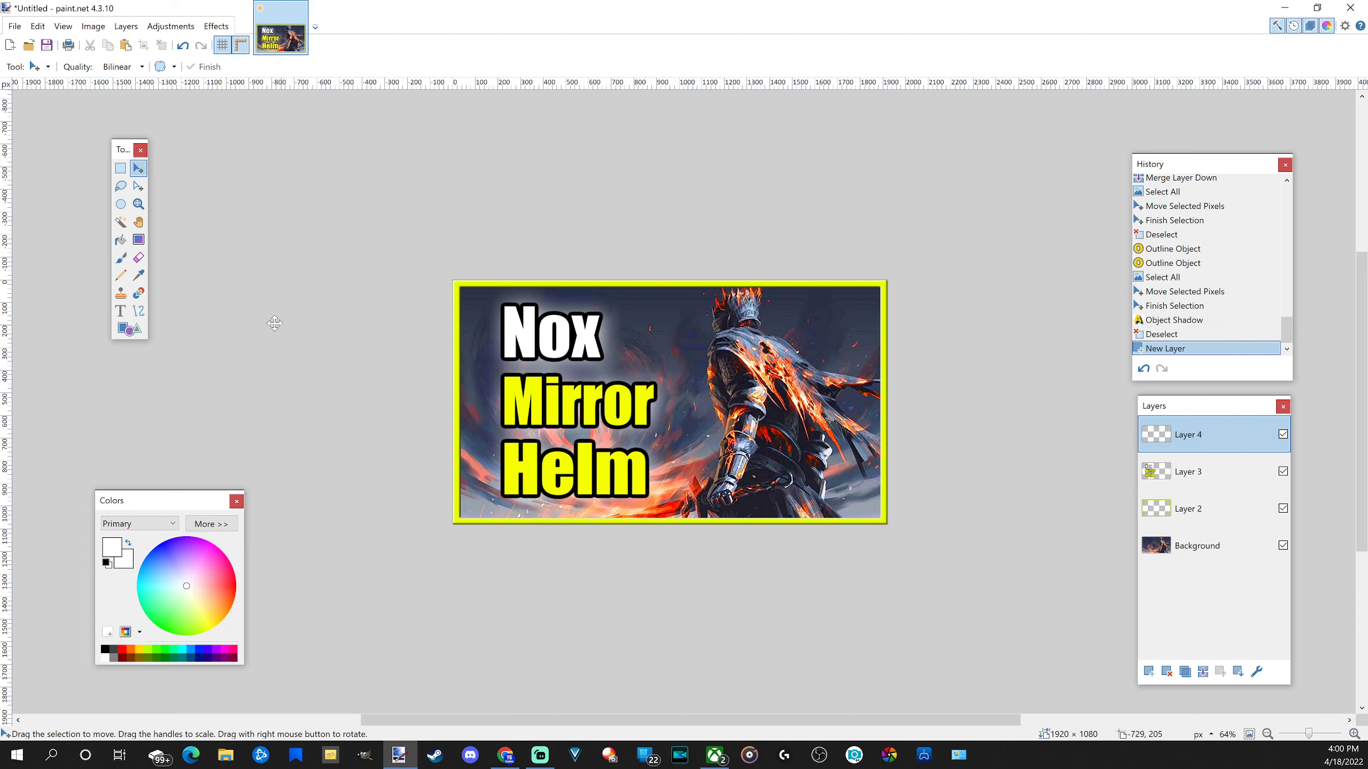
pyautogui.click(133, 331)
pyautogui.click(90, 66)
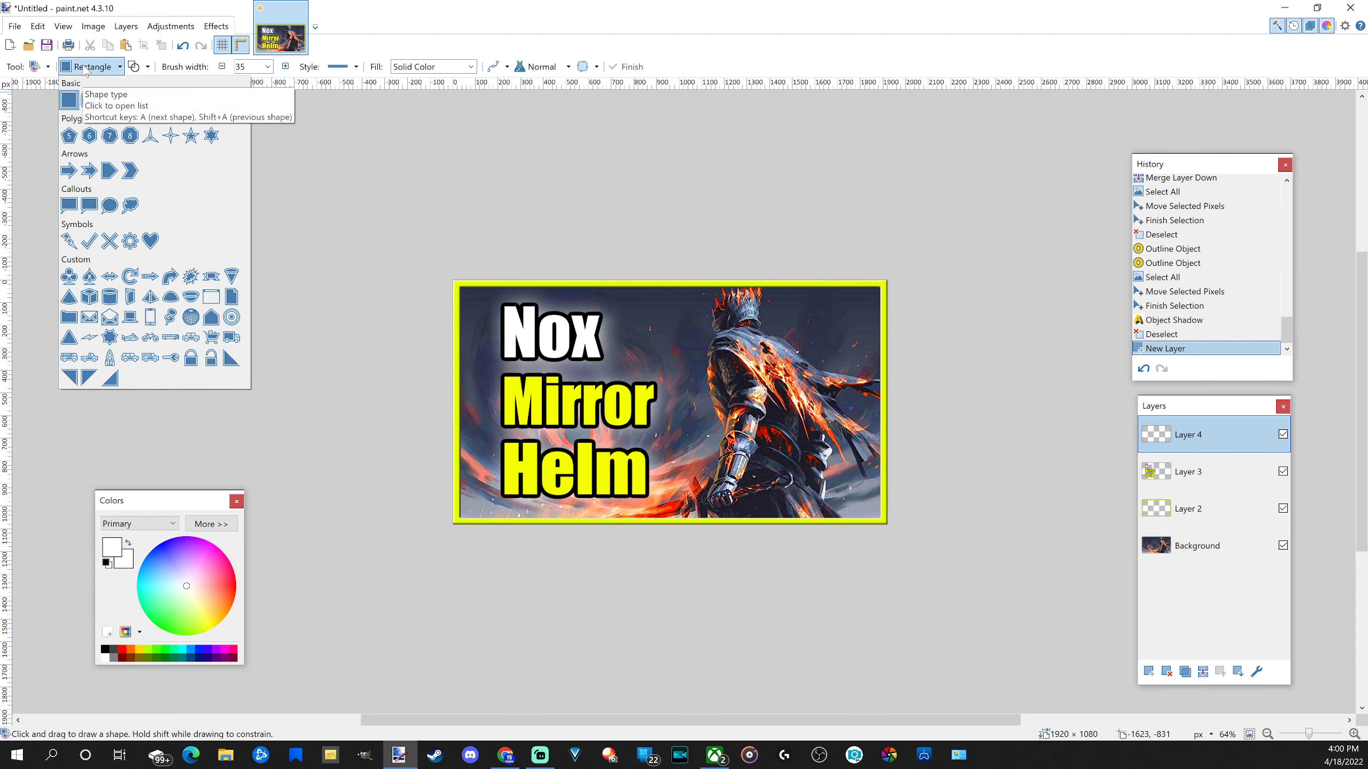
pyautogui.click(69, 171)
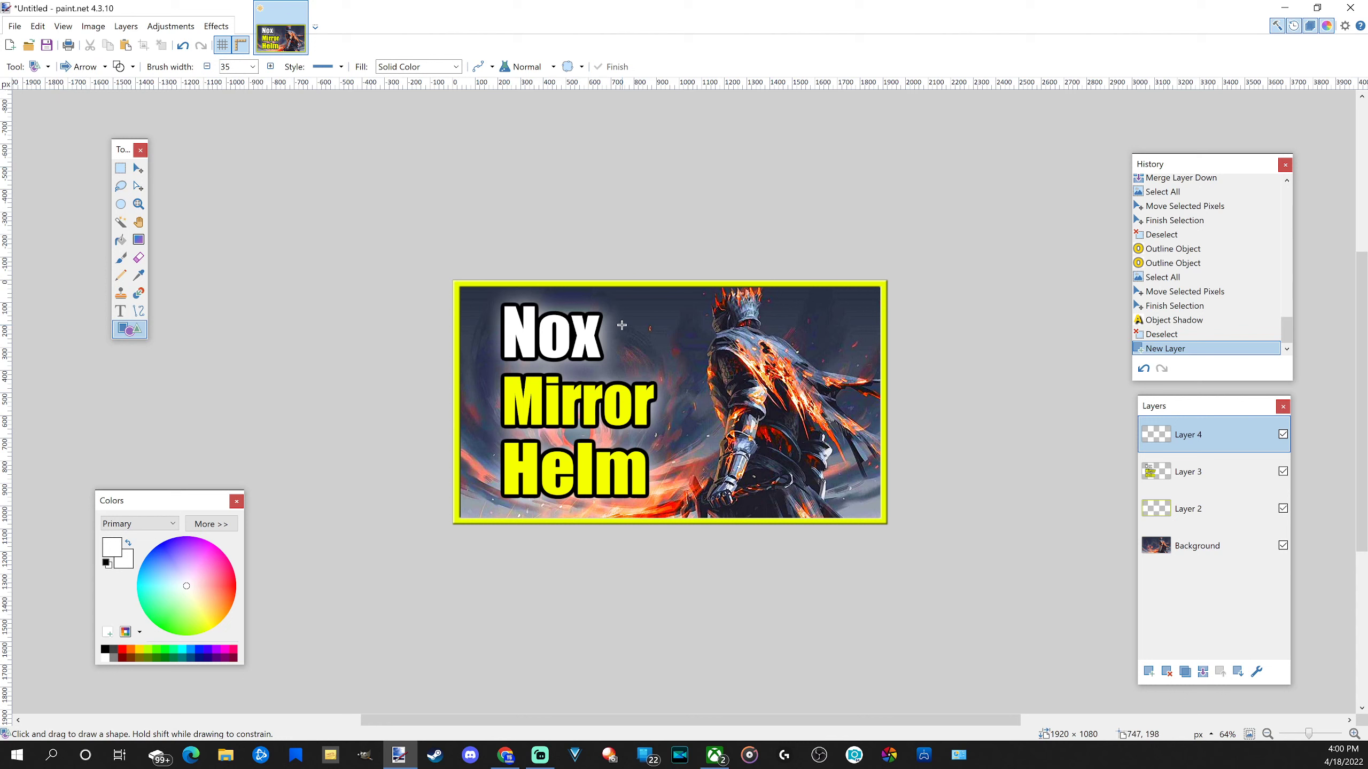
pyautogui.moveTo(632, 312); pyautogui.dragTo(692, 356)
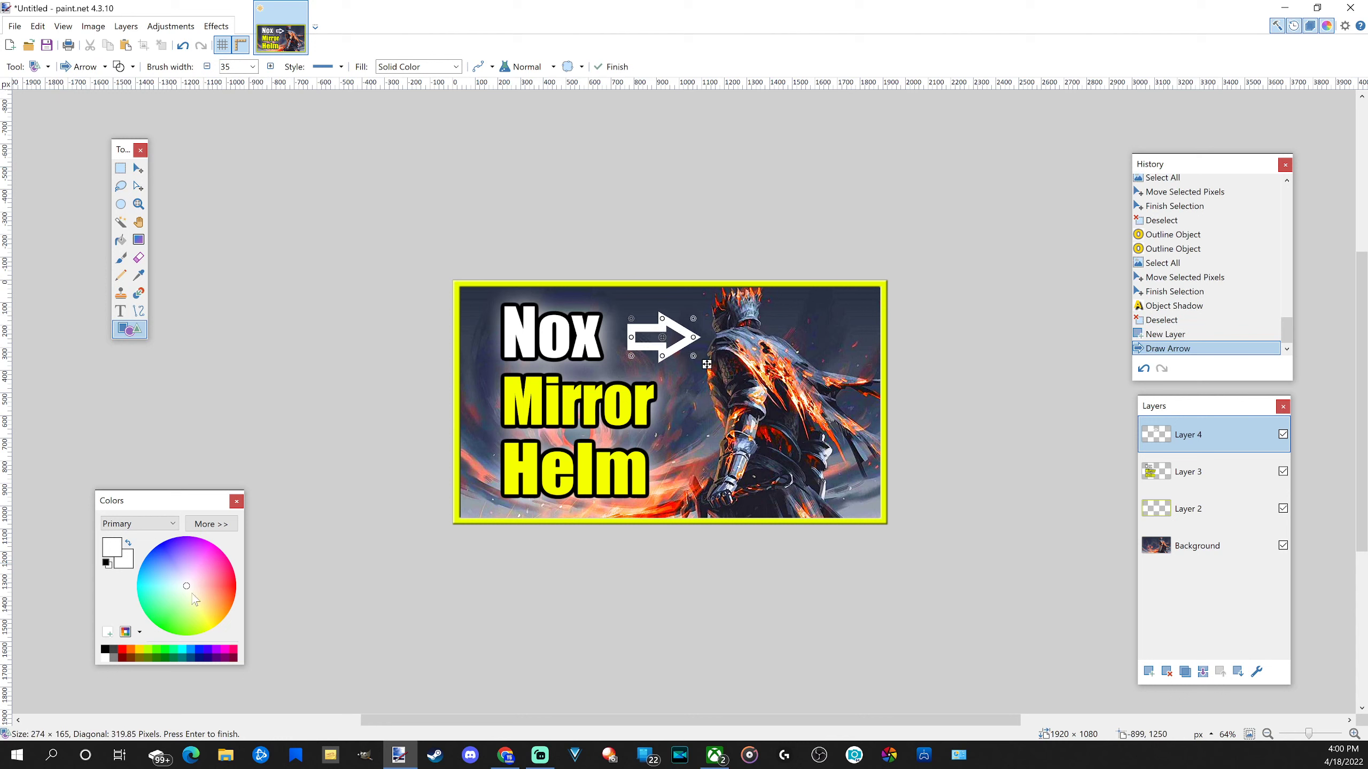
# - Recolor the arrow's outline yellow and fill its hollow interior with the same yellow
pyautogui.moveTo(195, 601); pyautogui.dragTo(242, 672)
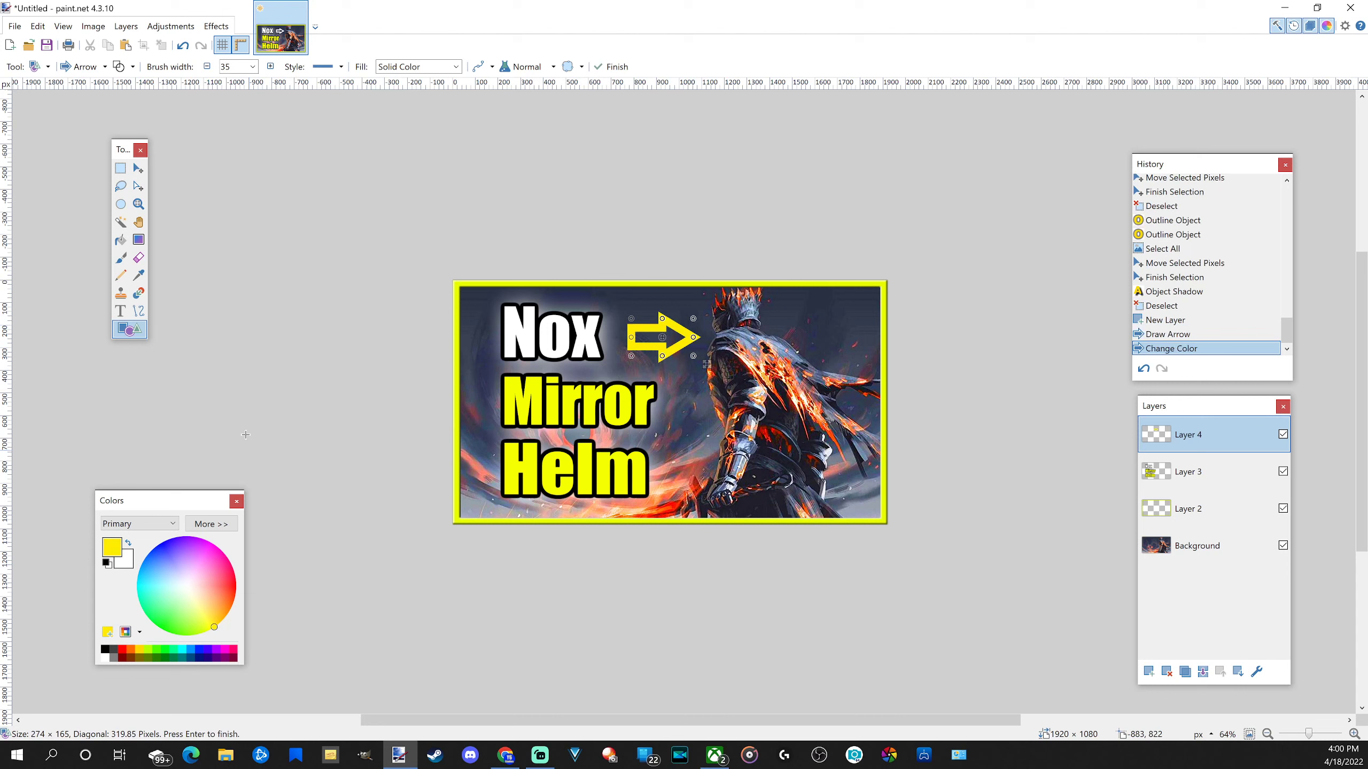
pyautogui.click(121, 239)
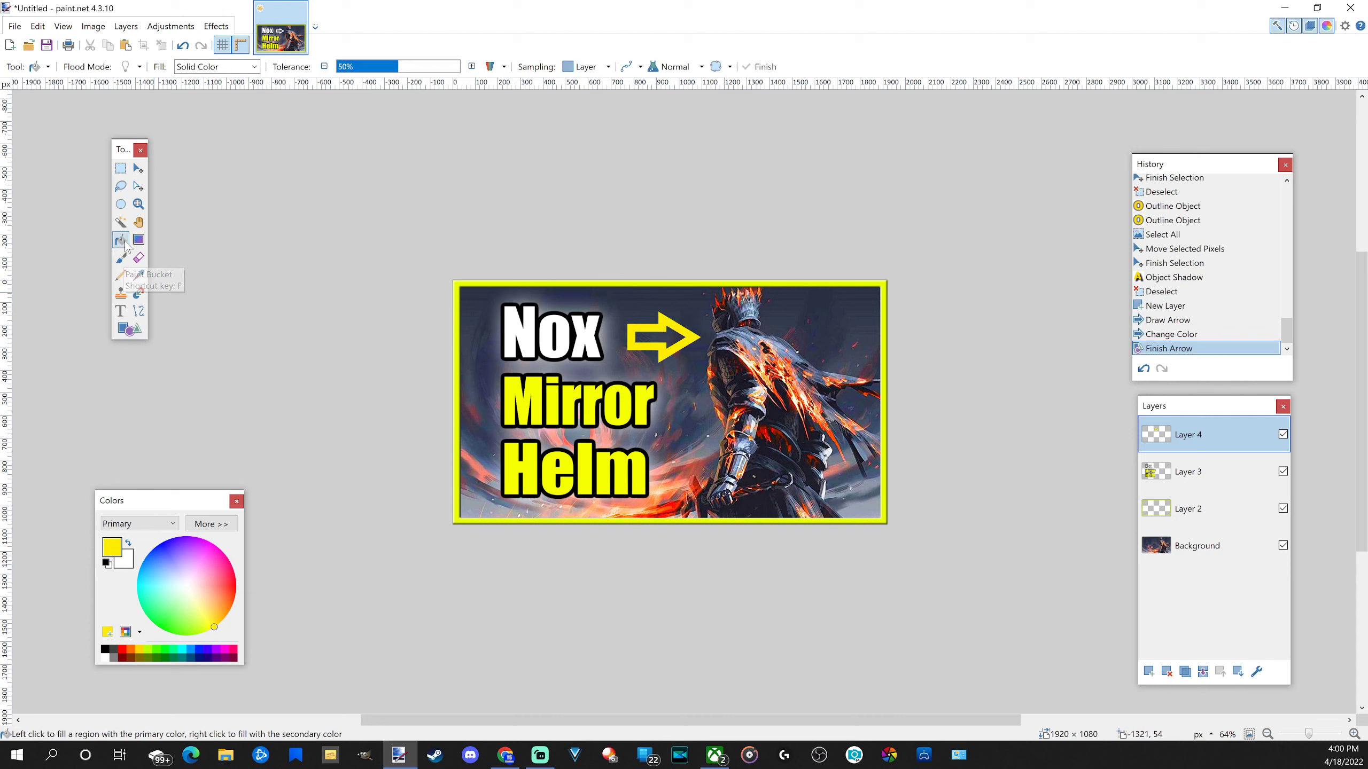
pyautogui.click(650, 332)
# - Rotate the arrow slightly clockwise so it tilts downward, and reposition it between "Nox" and the knight
pyautogui.click(137, 172)
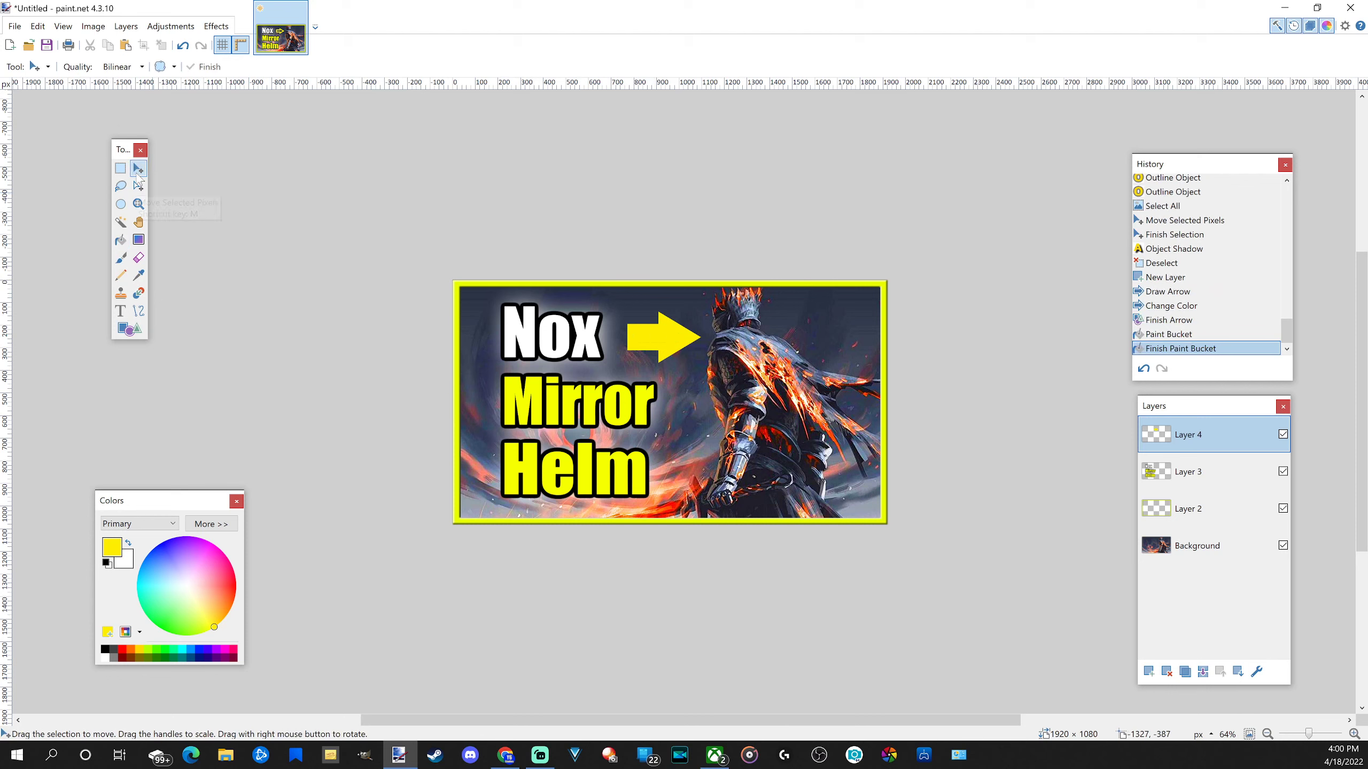
pyautogui.hotkey('ctrl', 'a')
pyautogui.moveTo(647, 266); pyautogui.dragTo(675, 269)
pyautogui.moveTo(685, 359); pyautogui.dragTo(673, 356)
pyautogui.hotkey('ctrl', 'd')
# - Refill the arrow's interior with yellow at 50% tolerance to cover the faint seam lines
pyautogui.scroll(4, 673, 355)
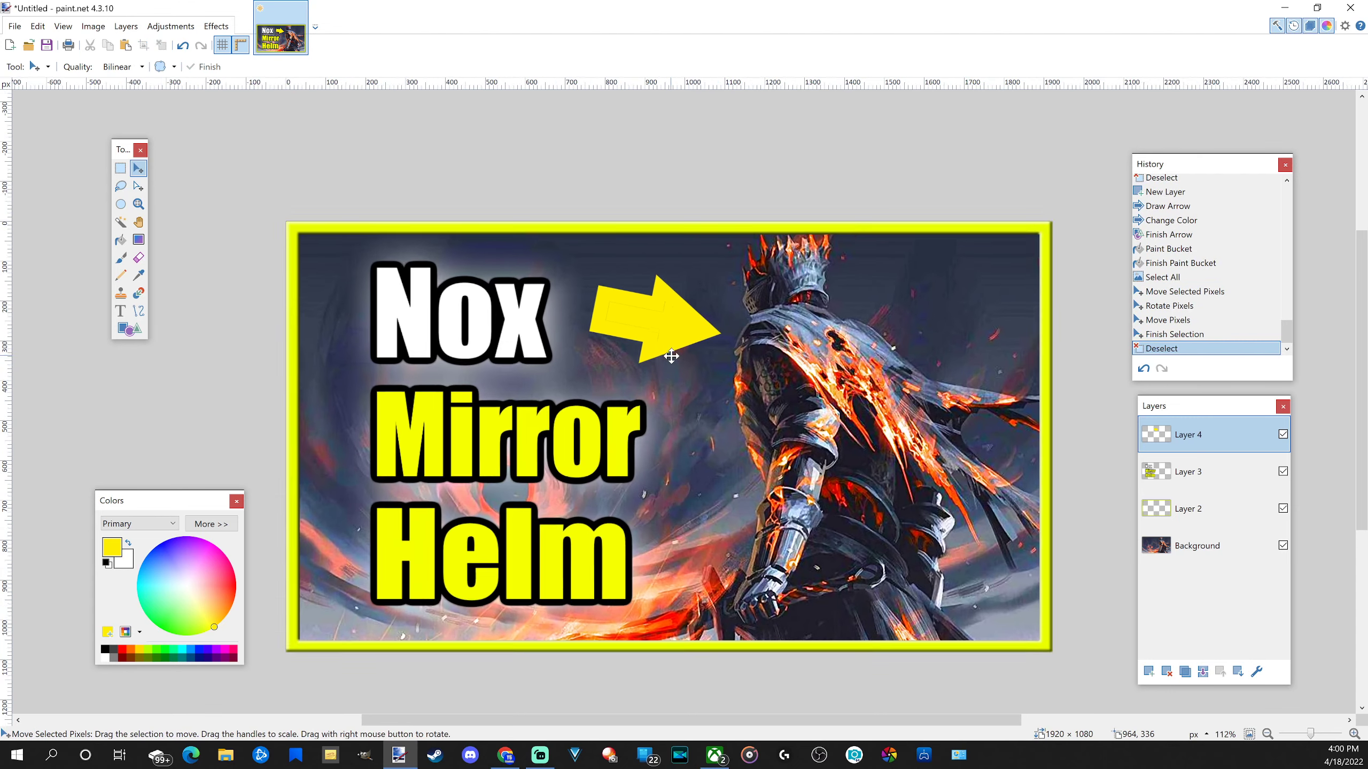
pyautogui.scroll(1, 672, 353)
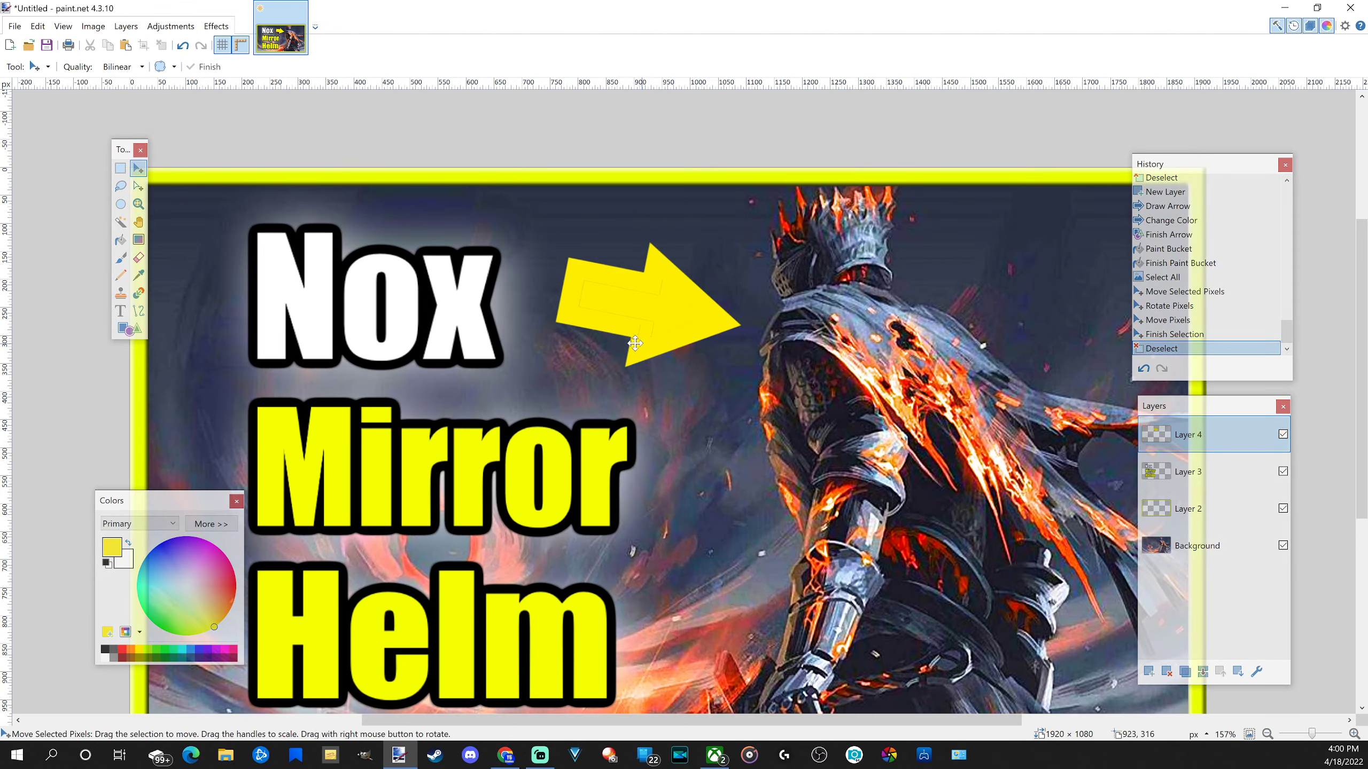
pyautogui.click(118, 241)
pyautogui.click(605, 291)
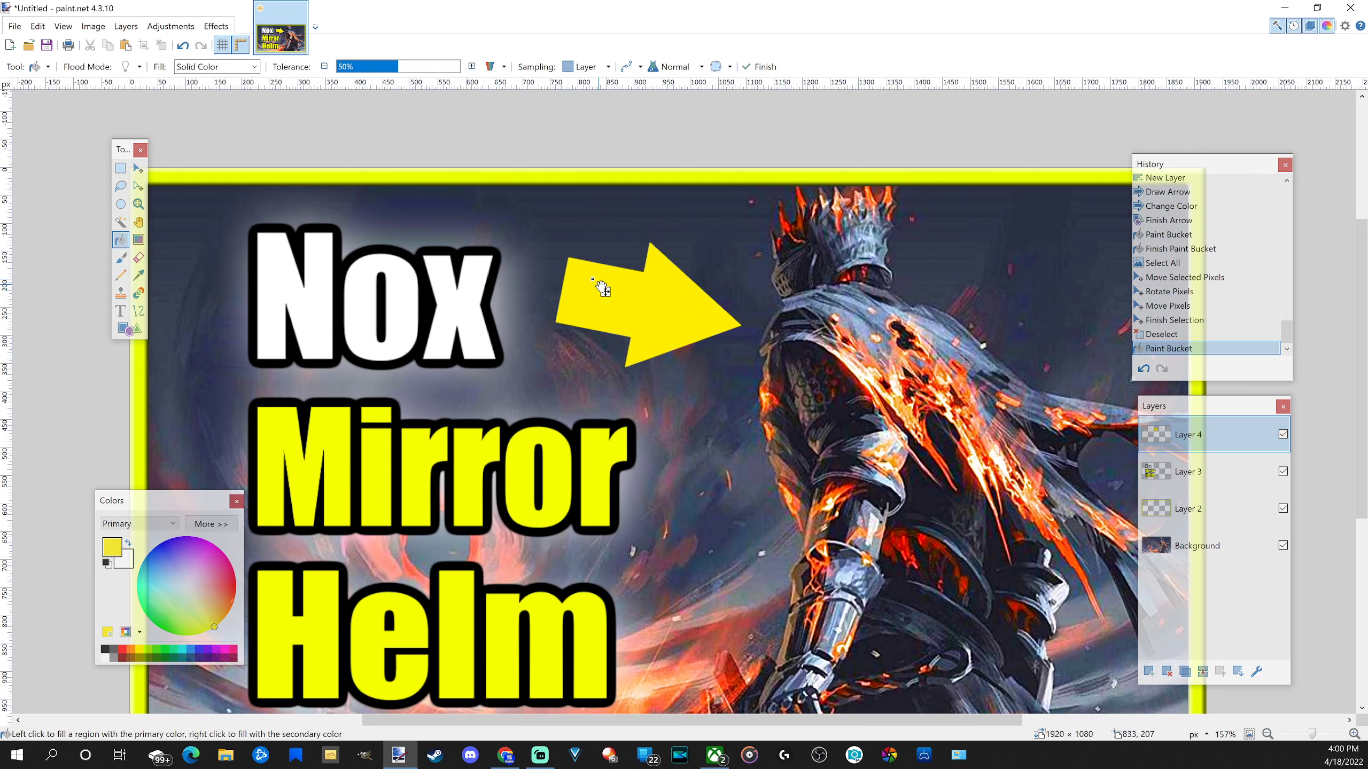
pyautogui.scroll(-3, 547, 347)
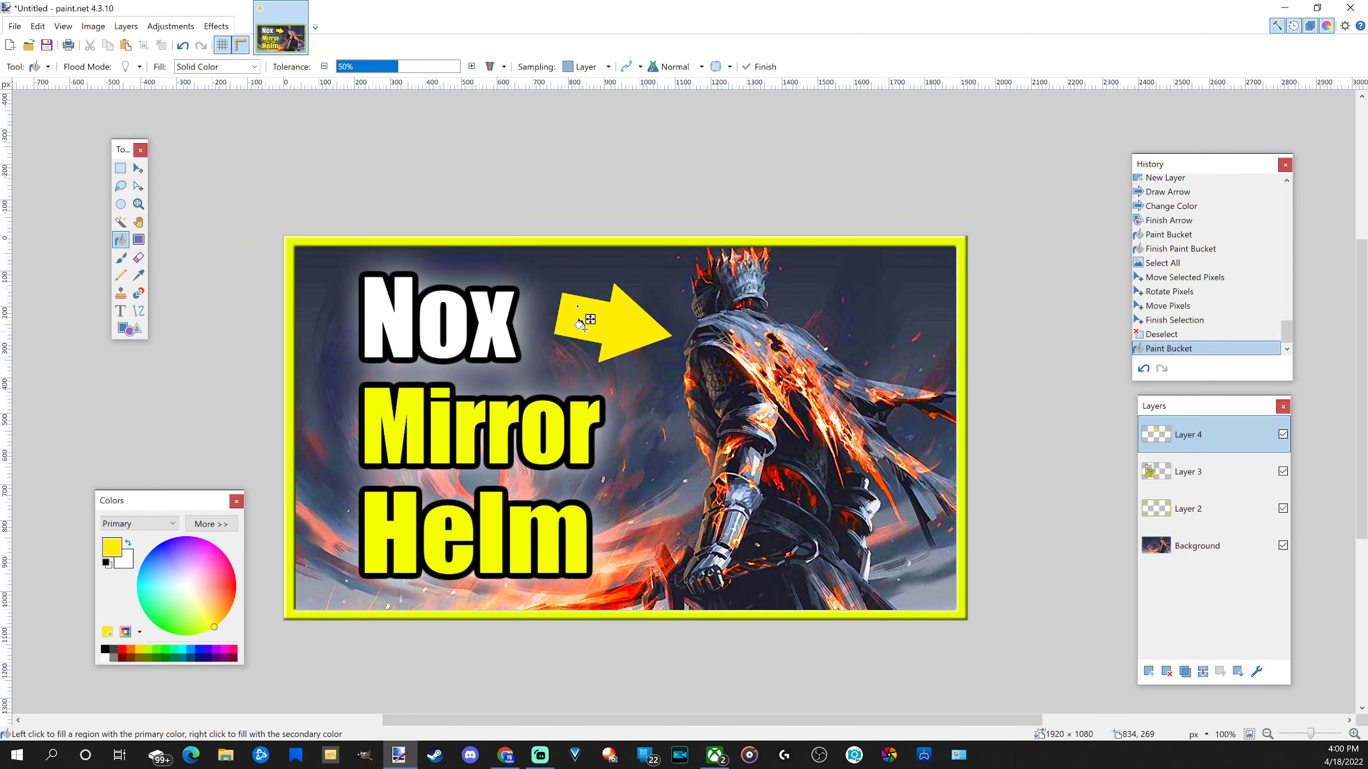
pyautogui.moveTo(499, 728); pyautogui.dragTo(476, 727)
# - Outline the arrow with the Outline Object effect, using width 10 and black at alpha 128
pyautogui.click(138, 168)
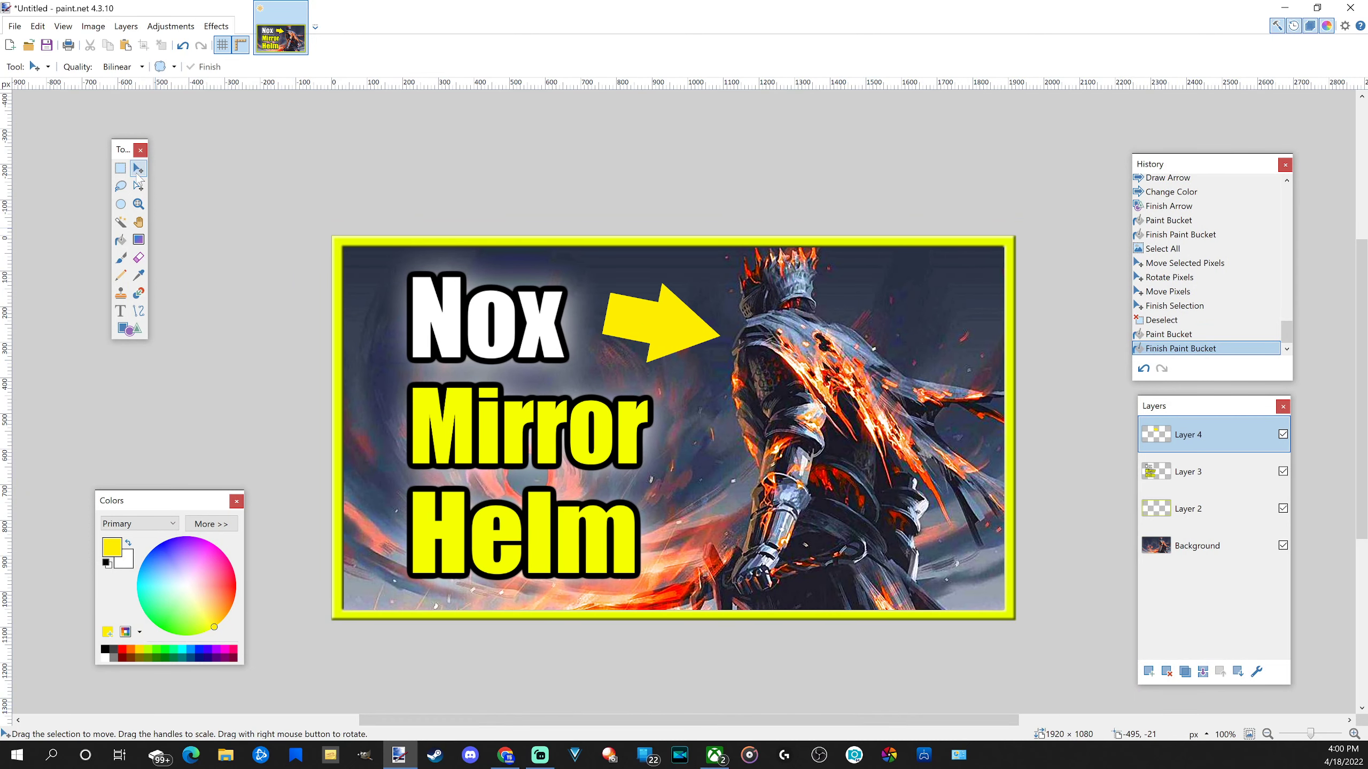
pyautogui.click(215, 26)
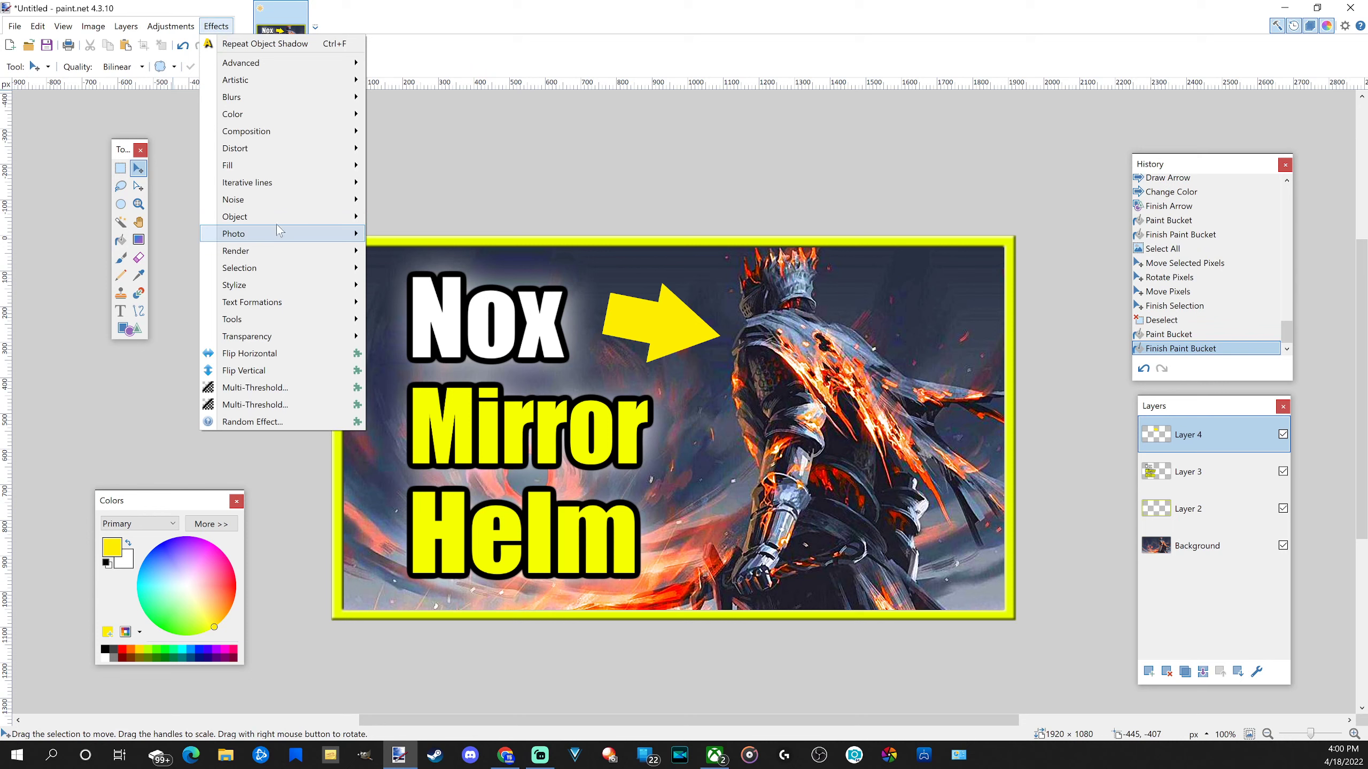
pyautogui.moveTo(280, 221)
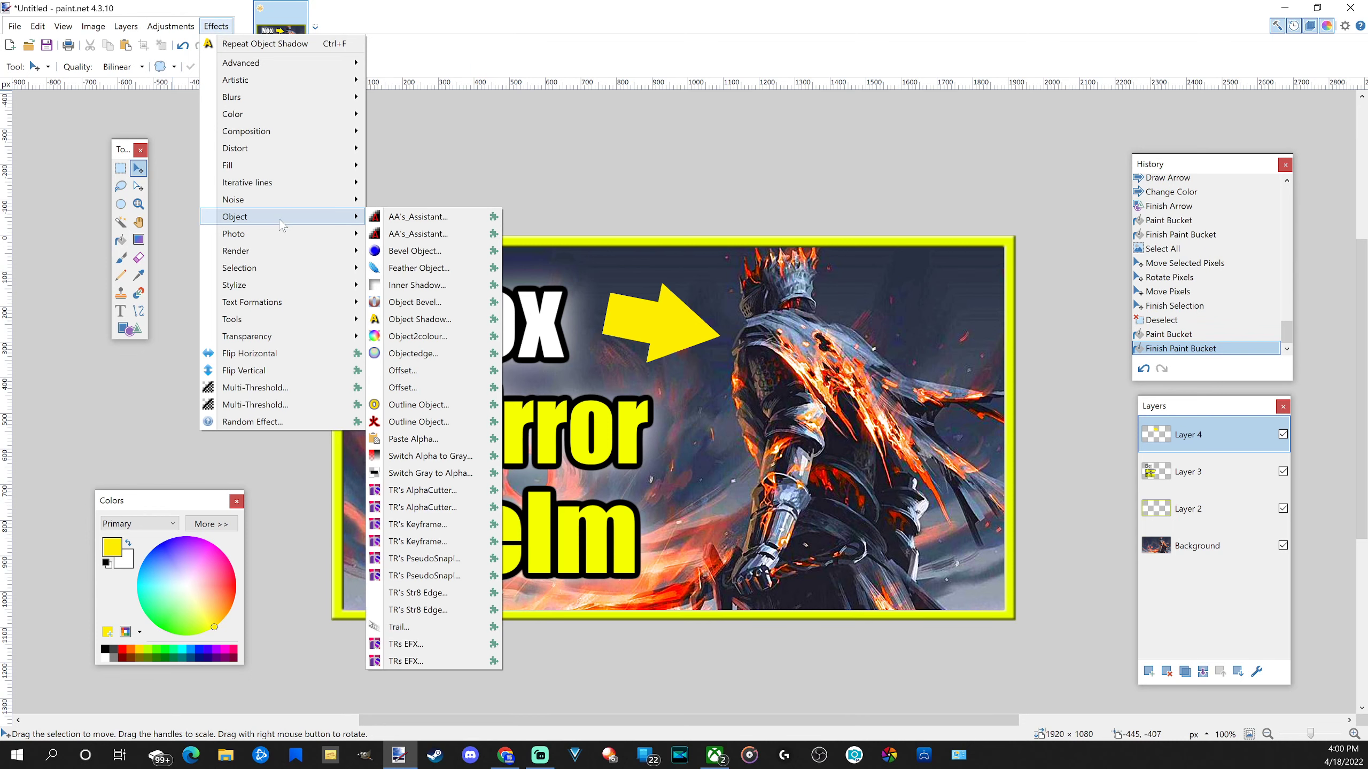
pyautogui.click(445, 406)
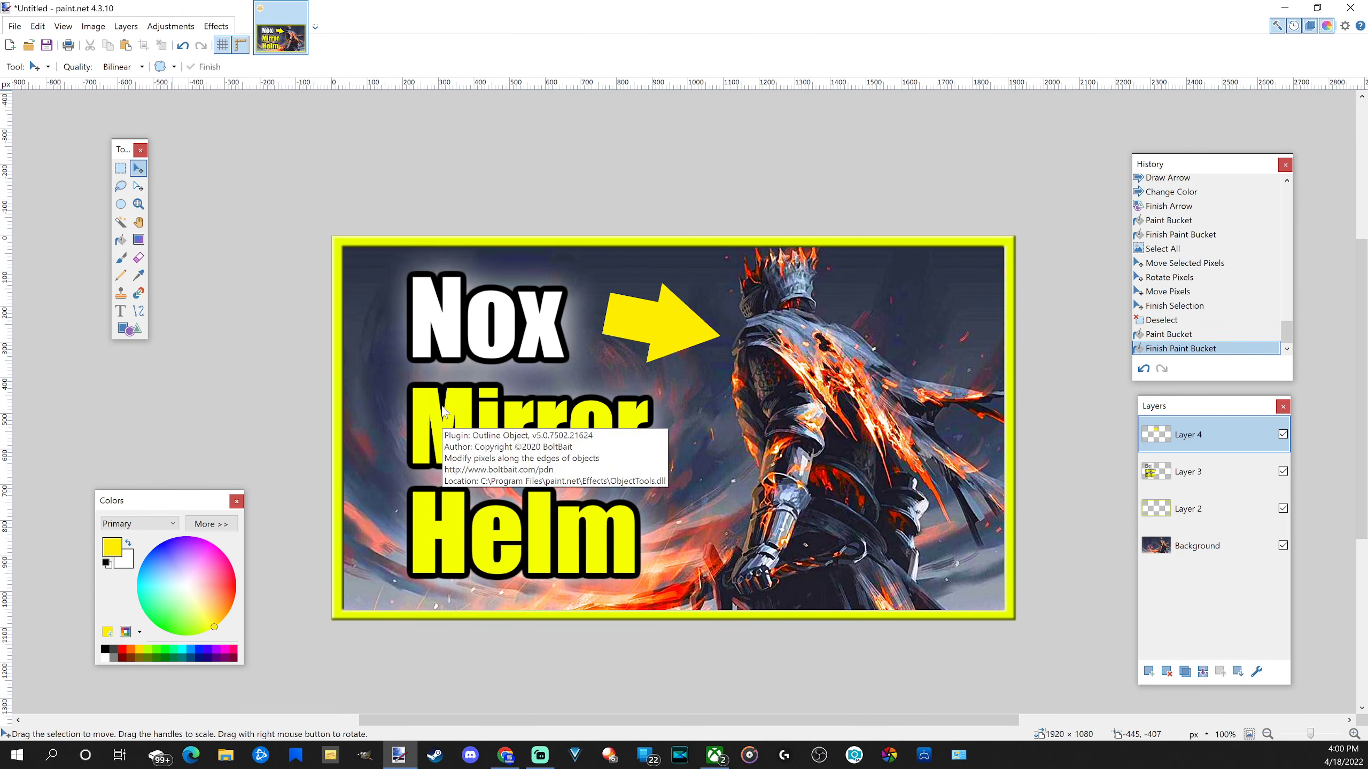
pyautogui.moveTo(668, 298); pyautogui.dragTo(355, 306)
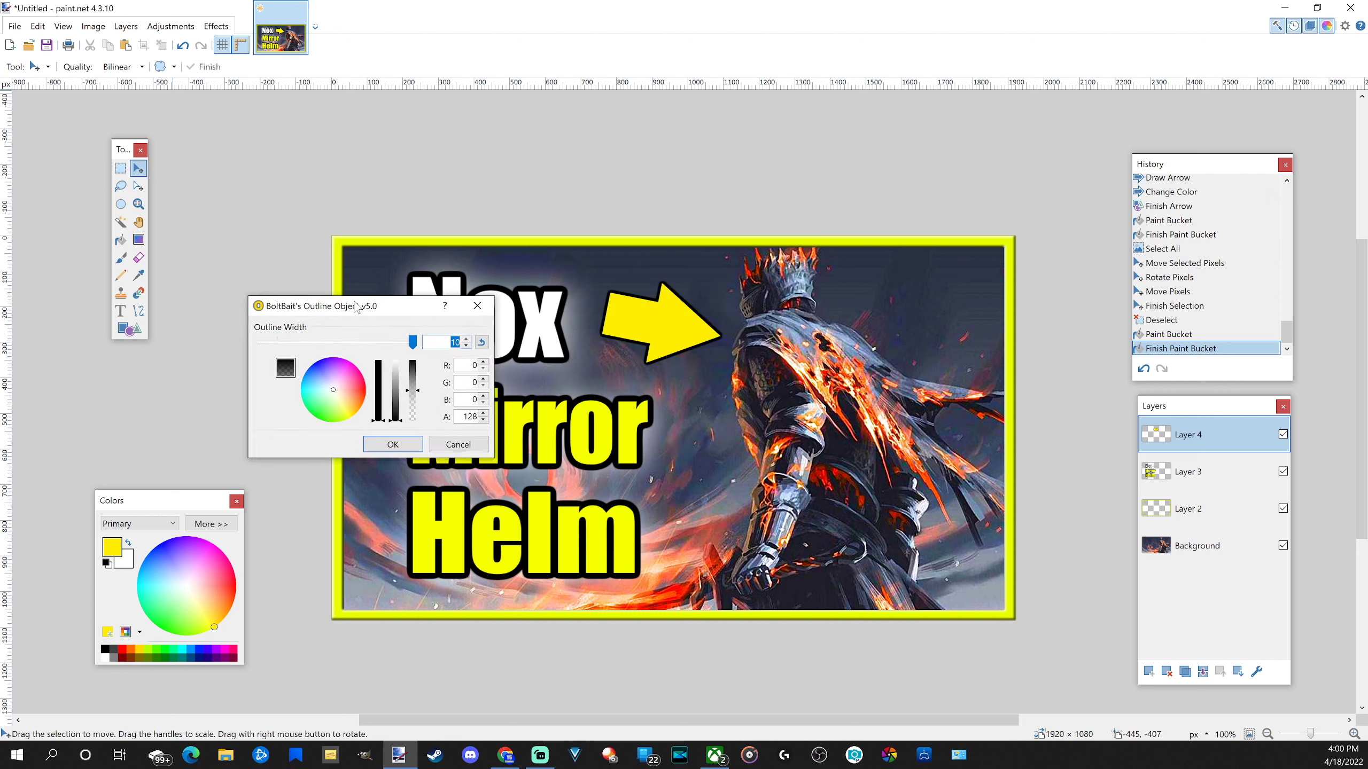
pyautogui.click(386, 441)
# - Apply a second Outline Object pass to the arrow with the same settings to darken its edge
pyautogui.click(216, 26)
pyautogui.moveTo(356, 221)
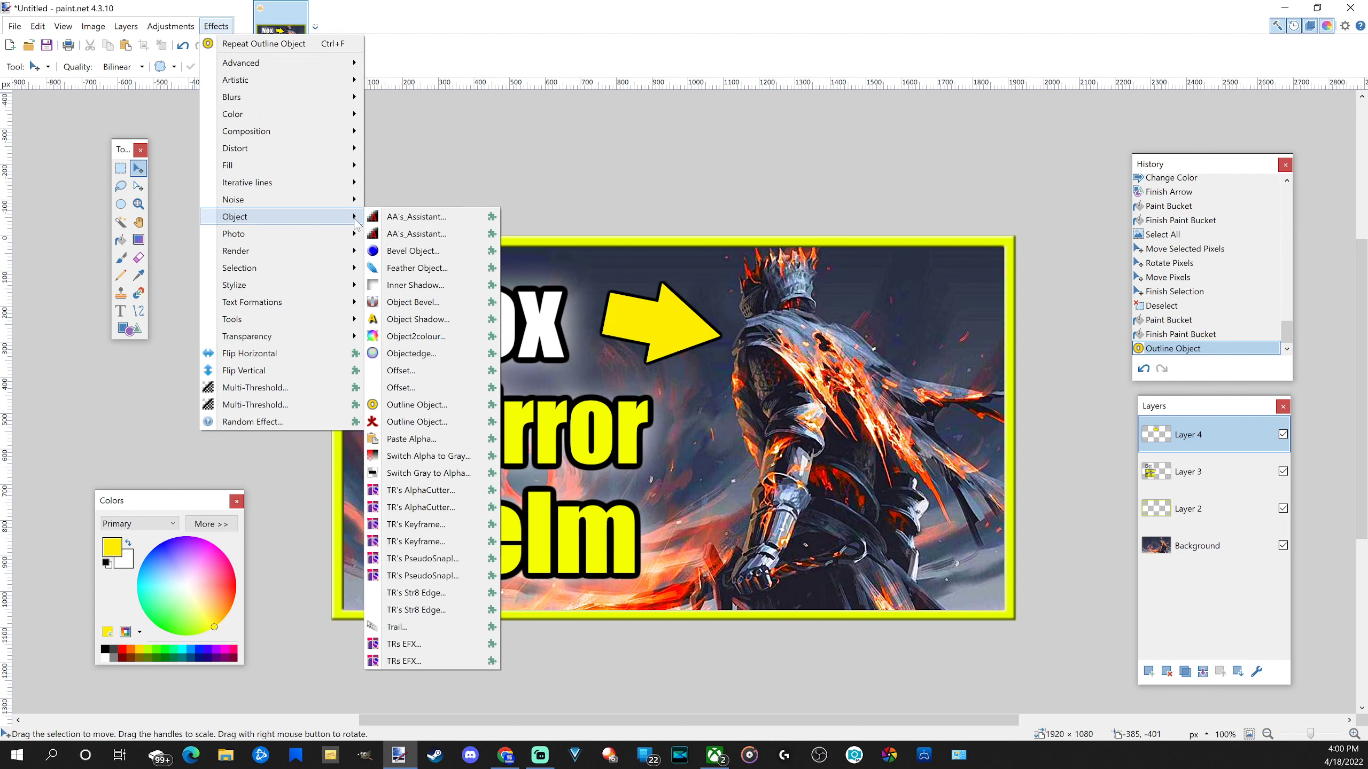
pyautogui.click(408, 405)
pyautogui.click(709, 436)
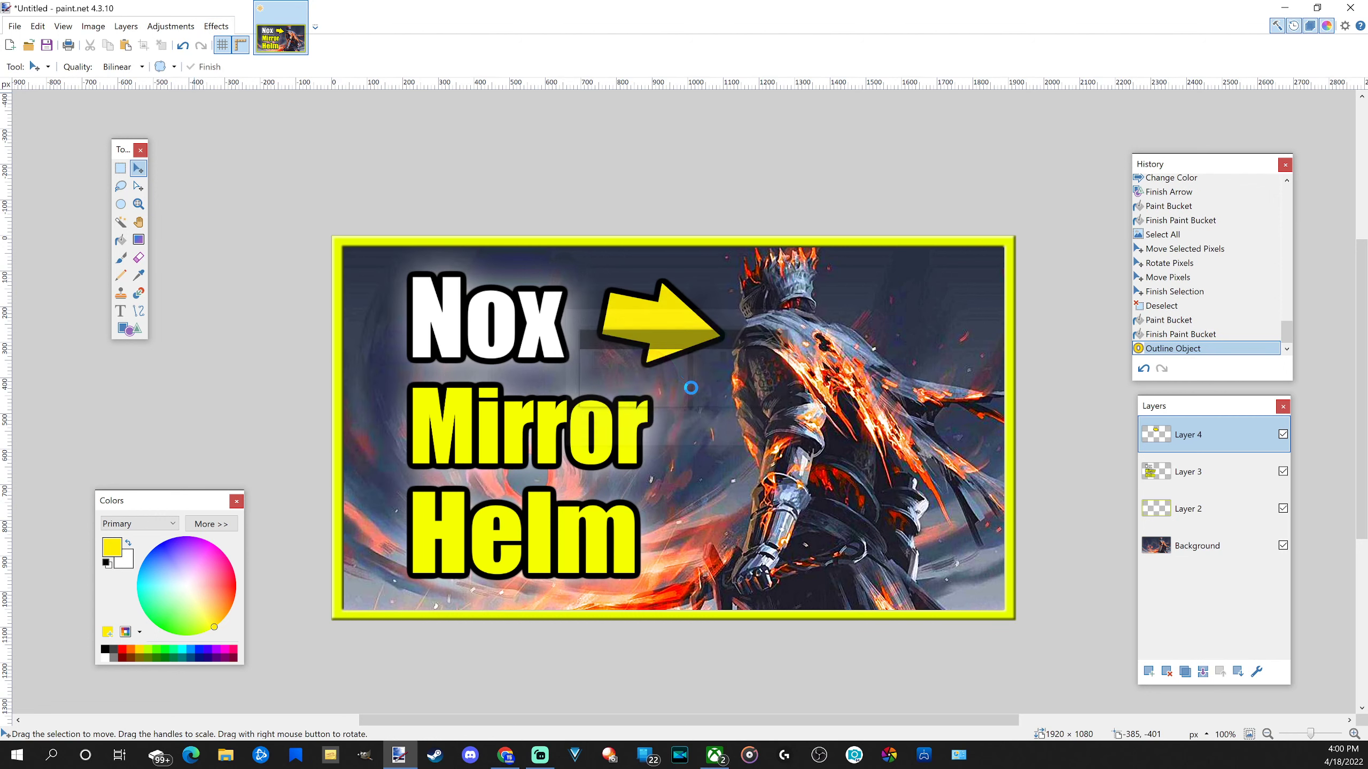
# - Shift the outlined arrow about 24 pixels left and 30 pixels down, and rotate it counter-clockwise until it points straight right
pyautogui.hotkey('ctrl', 'a')
pyautogui.moveTo(671, 267); pyautogui.dragTo(663, 279)
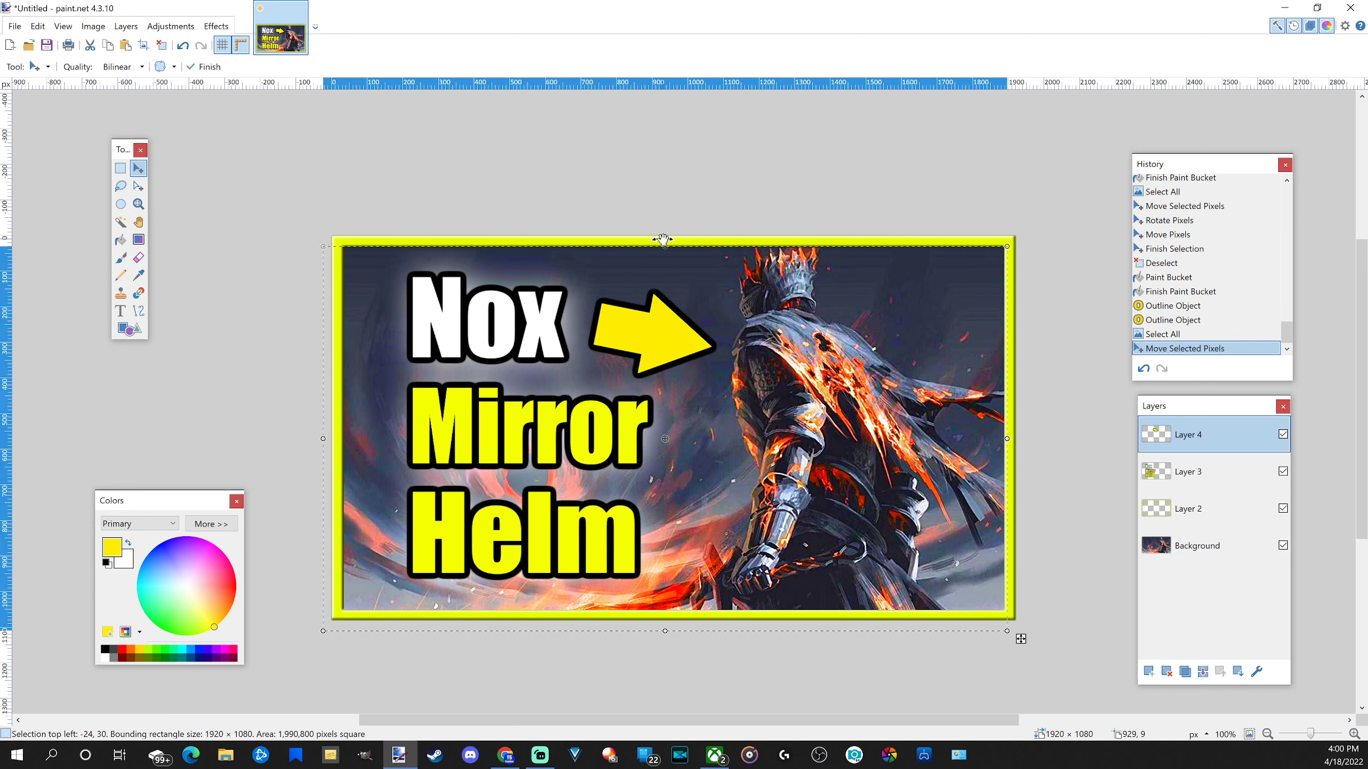
pyautogui.hotkey('ctrl', 'd')
pyautogui.hotkey('ctrl', 'a')
pyautogui.moveTo(677, 220); pyautogui.dragTo(636, 216)
pyautogui.moveTo(649, 349); pyautogui.dragTo(660, 334)
pyautogui.hotkey('ctrl', 'd')
# - Compress the arrow layer's full selection vertically to about 914 pixels high, and move the flattened arrow up beside "Nox"
pyautogui.hotkey('ctrl', 'a')
pyautogui.moveTo(661, 234); pyautogui.dragTo(673, 295)
pyautogui.moveTo(669, 405); pyautogui.dragTo(669, 348)
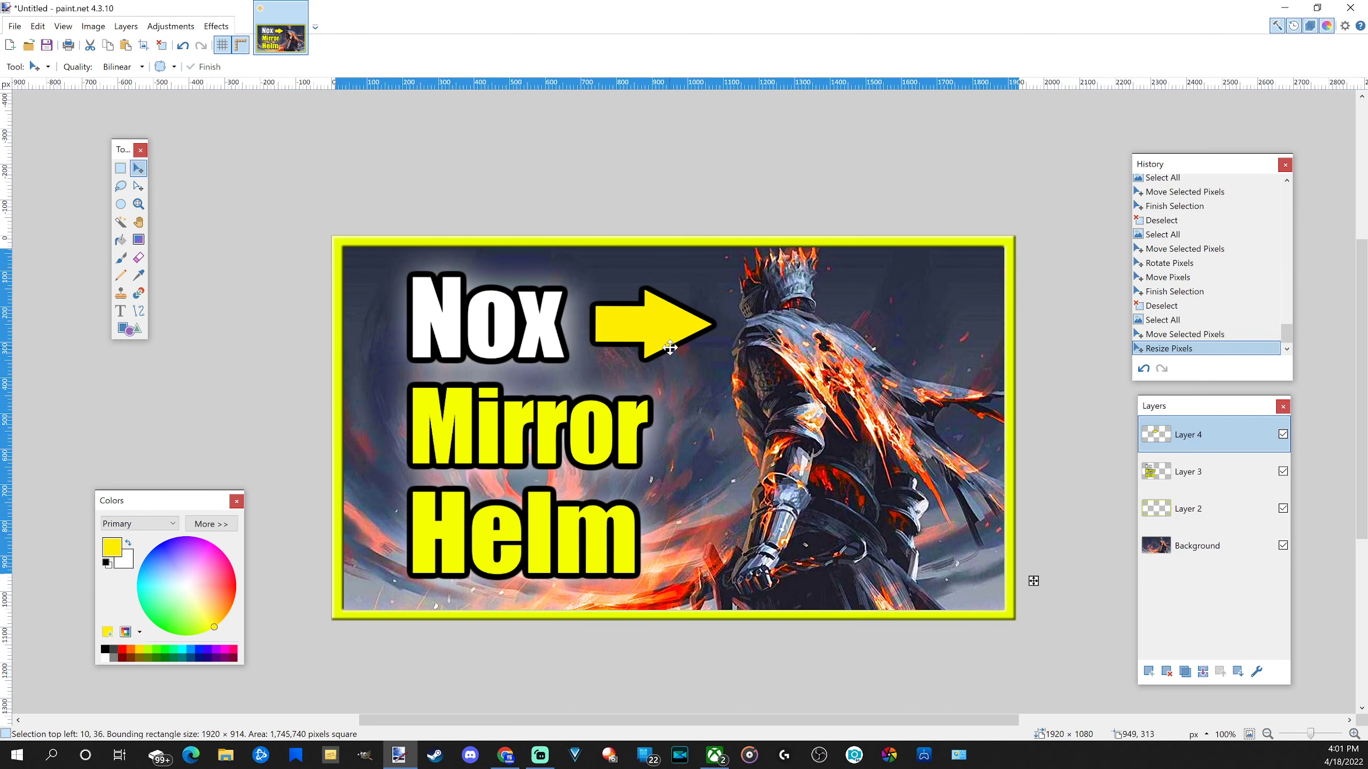
pyautogui.hotkey('ctrl', 'd')
pyautogui.scroll(-3, 672, 448)
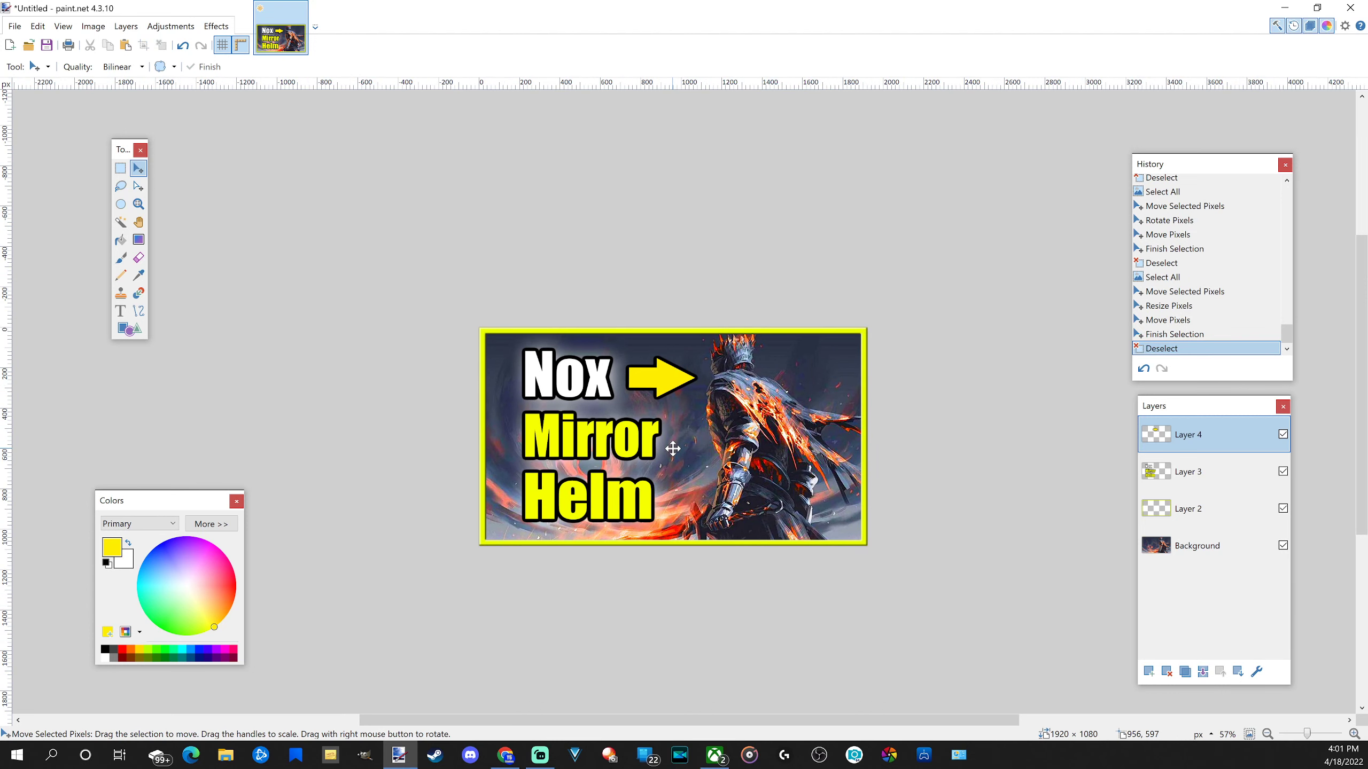
pyautogui.scroll(1, 684, 426)
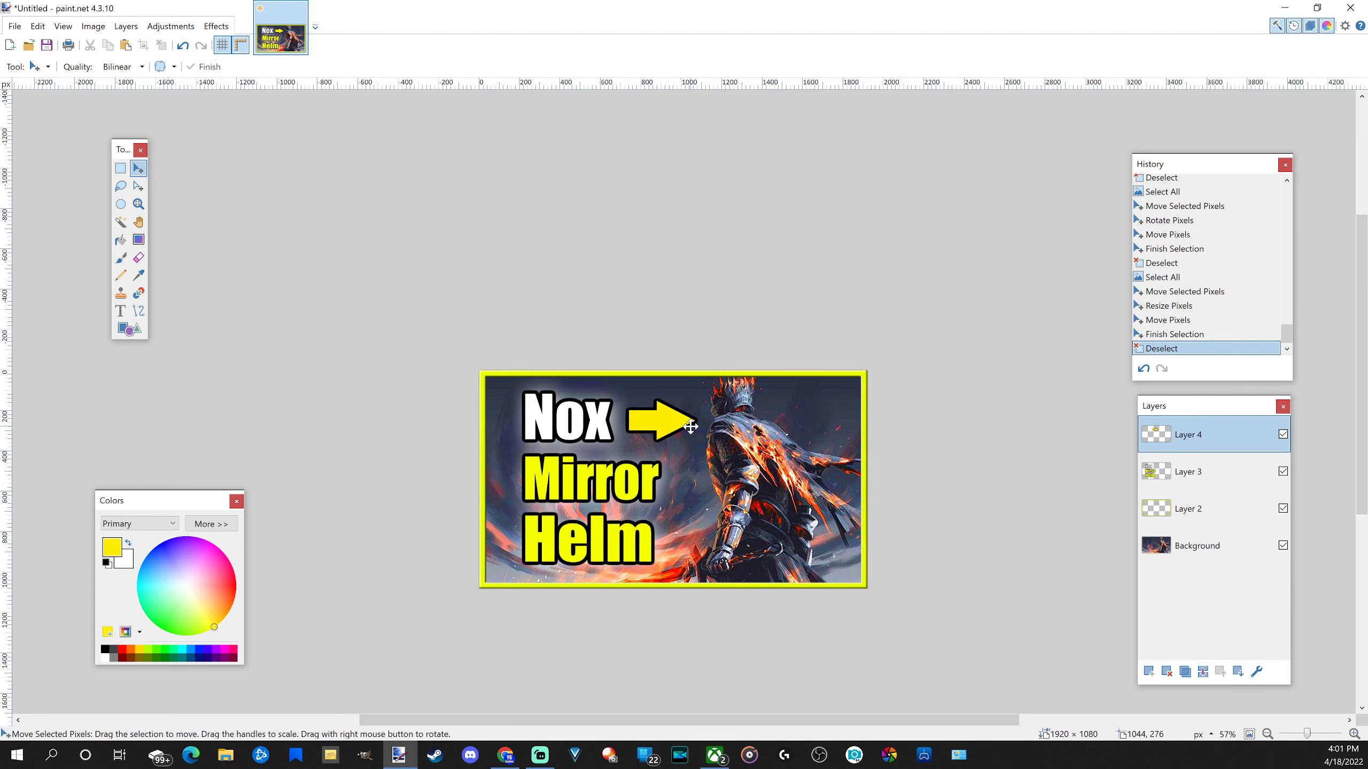
pyautogui.scroll(-2, 689, 412)
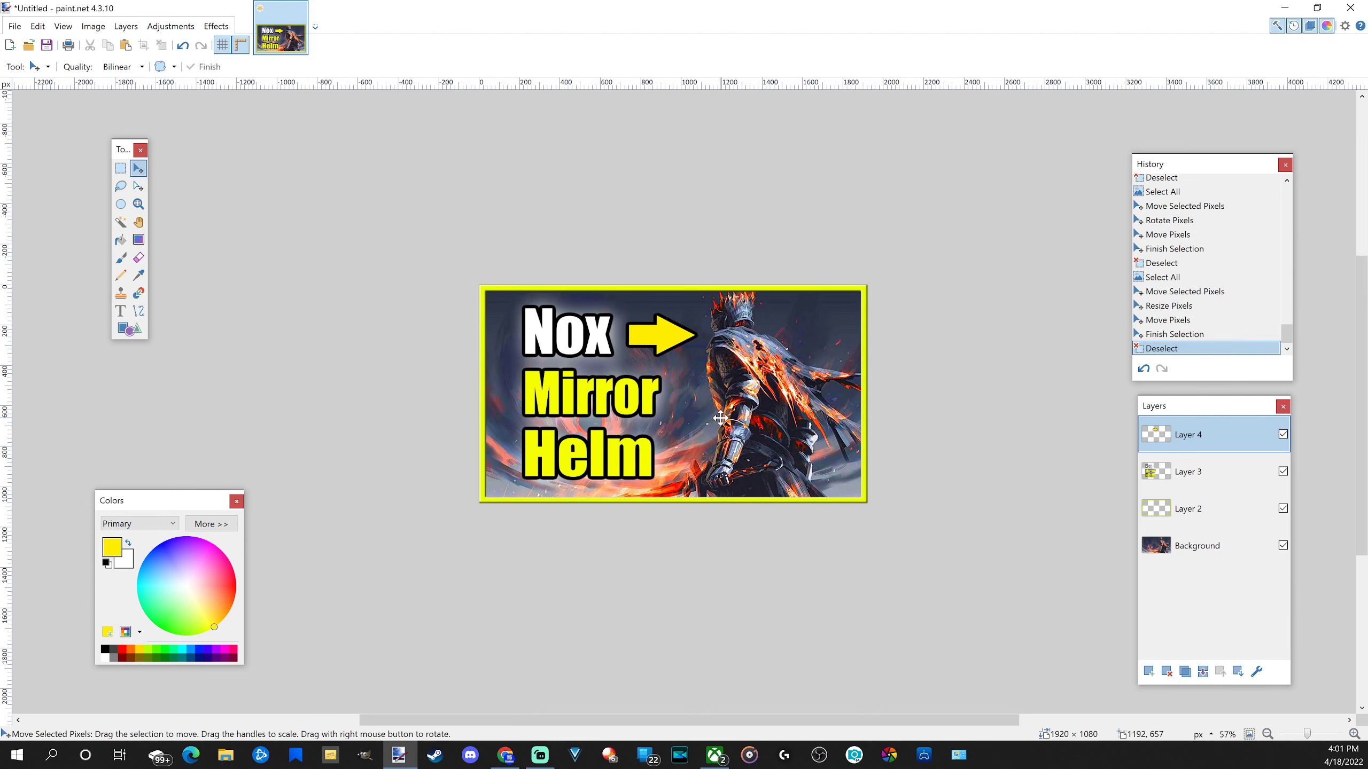
pyautogui.scroll(2, 720, 418)
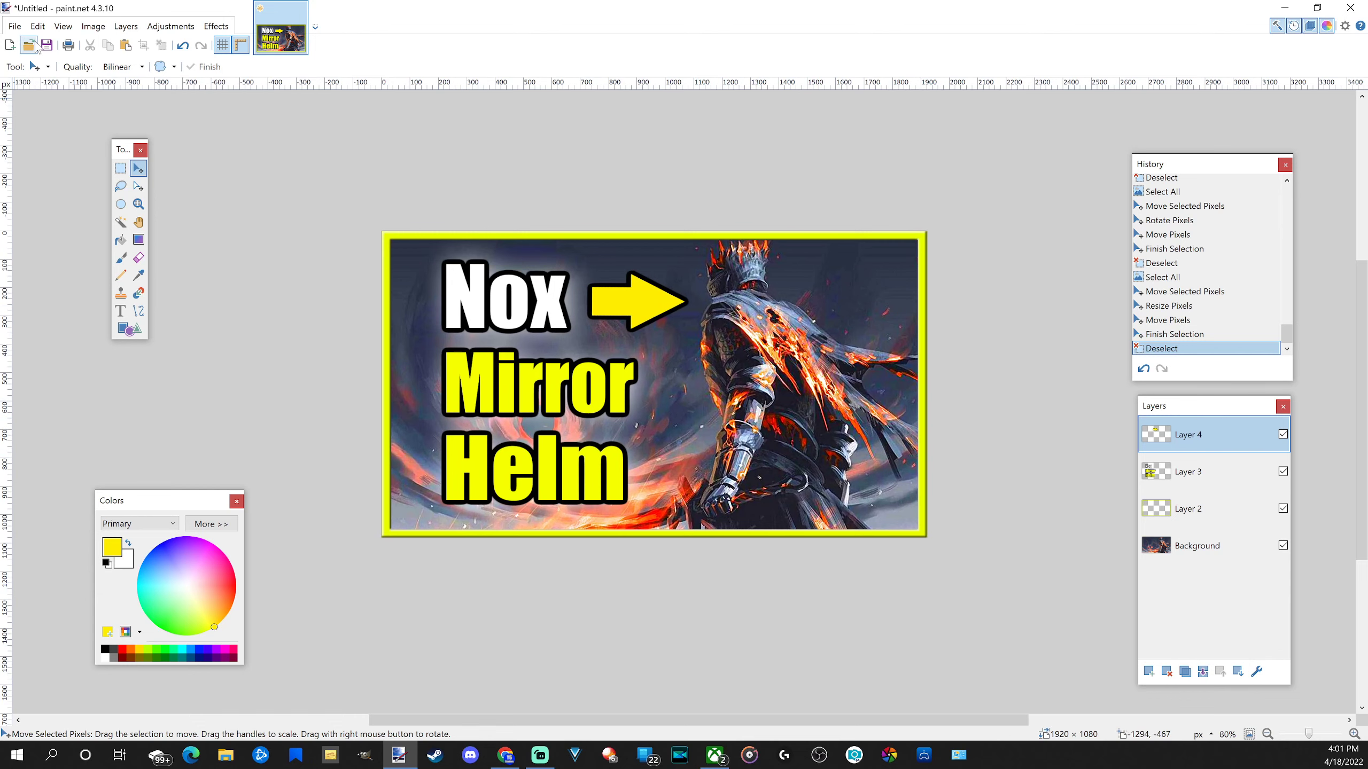
# - Save the thumbnail as a flattened JPEG named "Nox mirror Helm elden ring" at quality 95, and undo the flattening to restore the layers
pyautogui.click(14, 25)
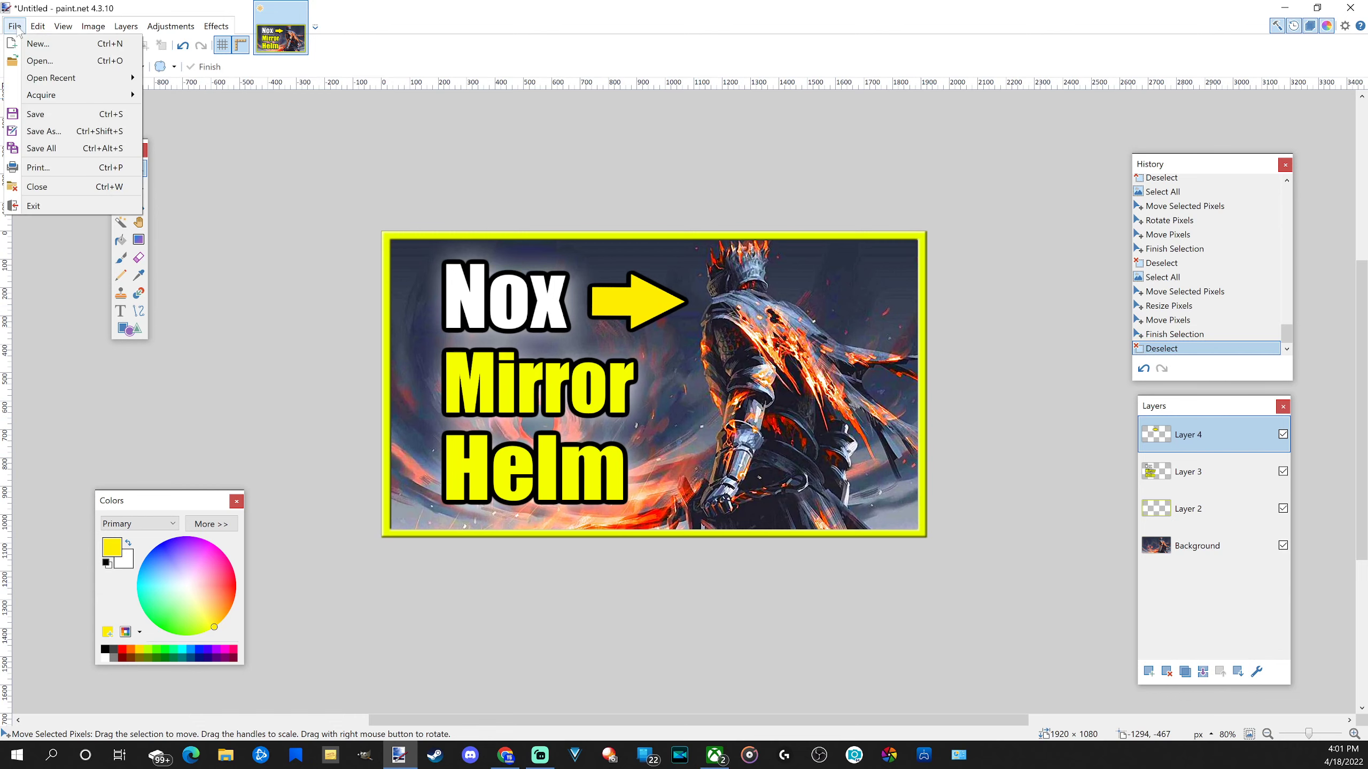
pyautogui.click(46, 115)
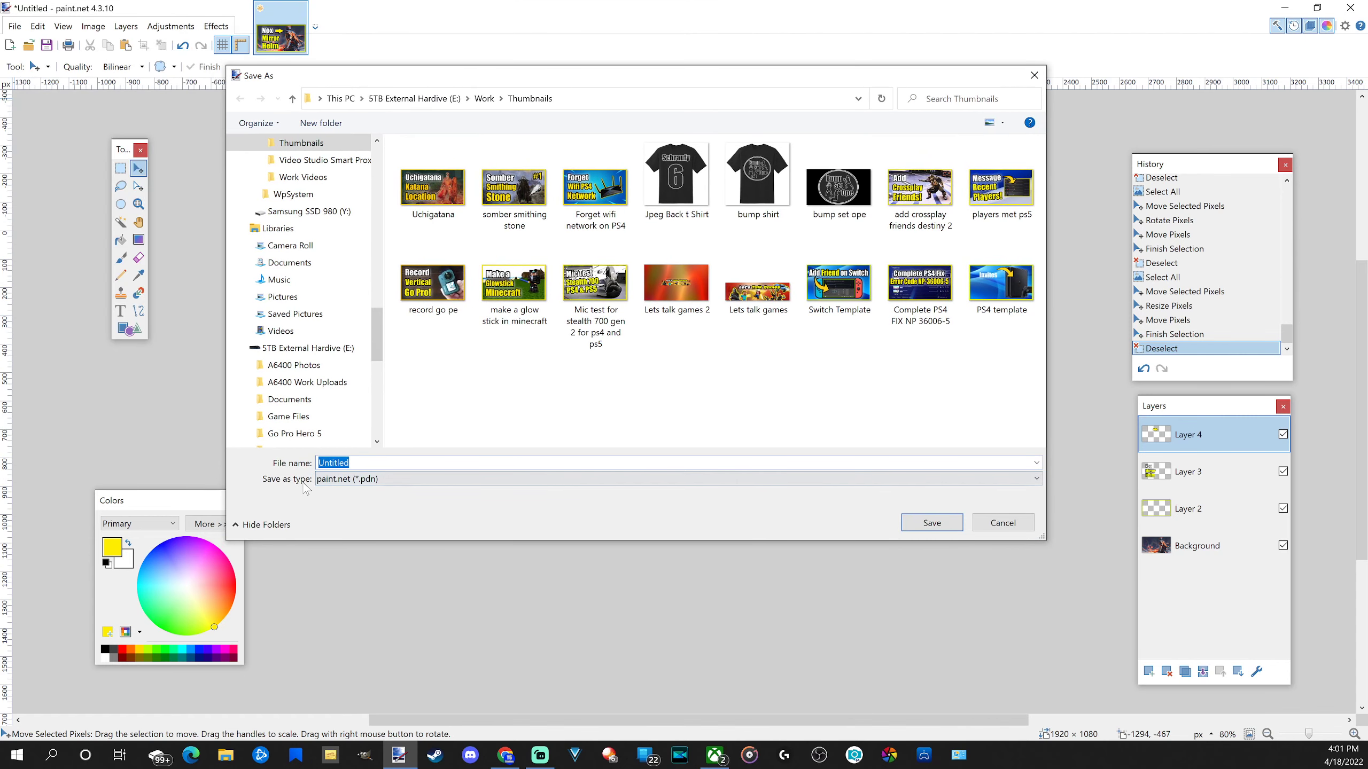
pyautogui.click(324, 479)
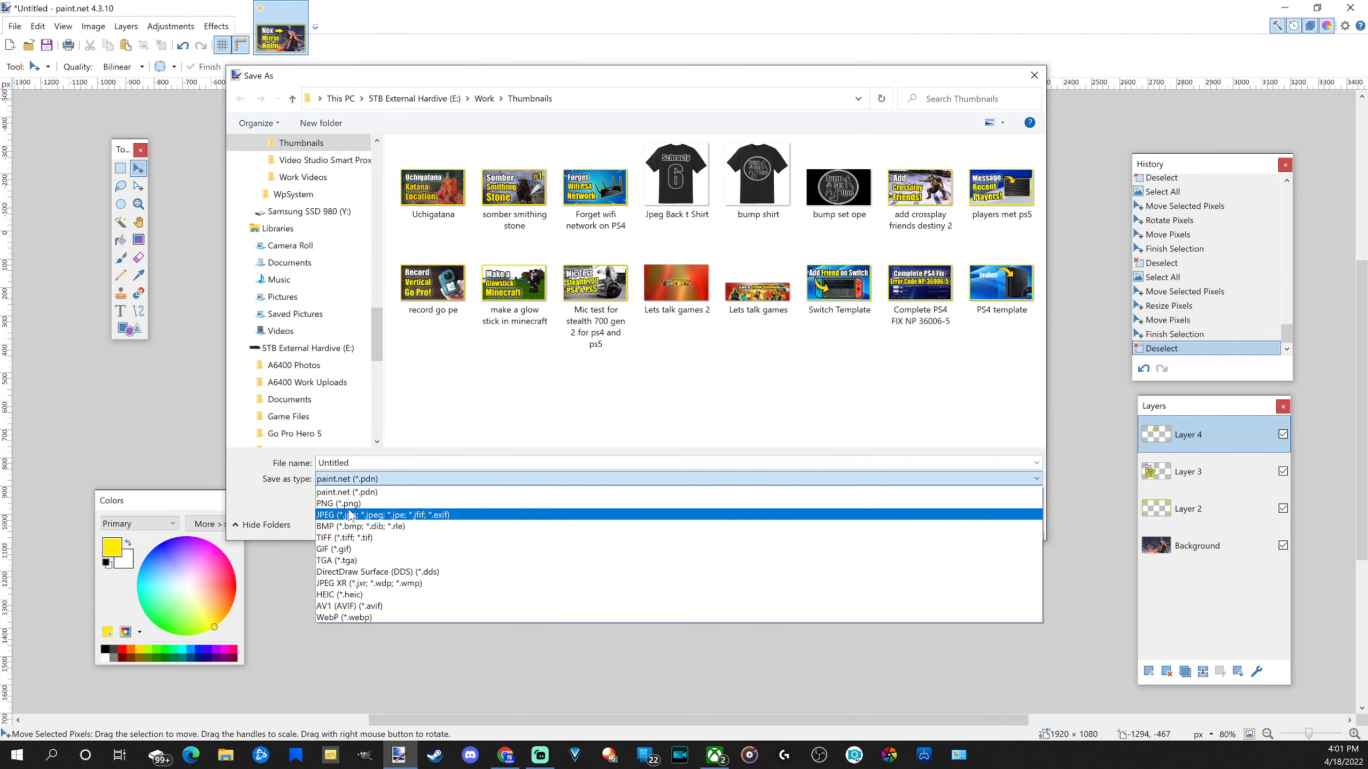
pyautogui.click(350, 515)
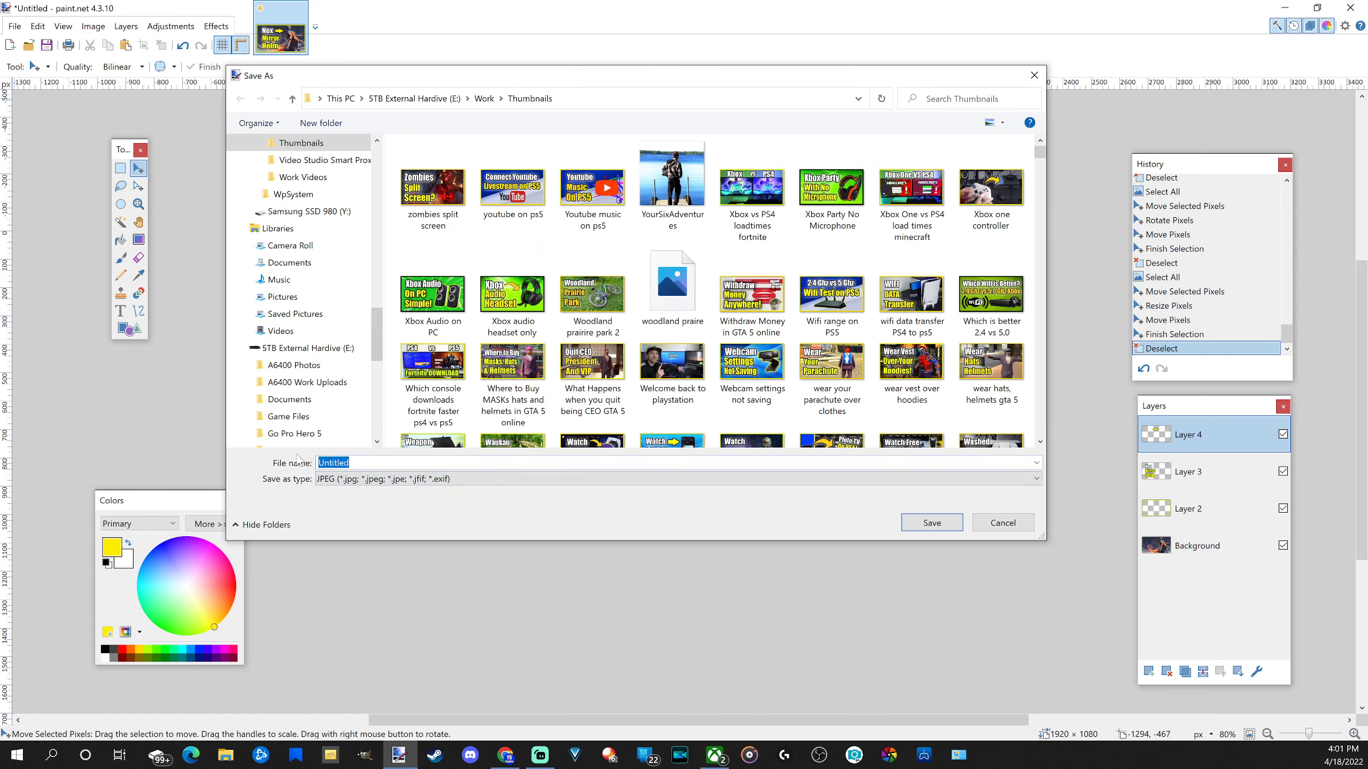
pyautogui.write('Nox mirror Helm elden ring')
pyautogui.click(946, 526)
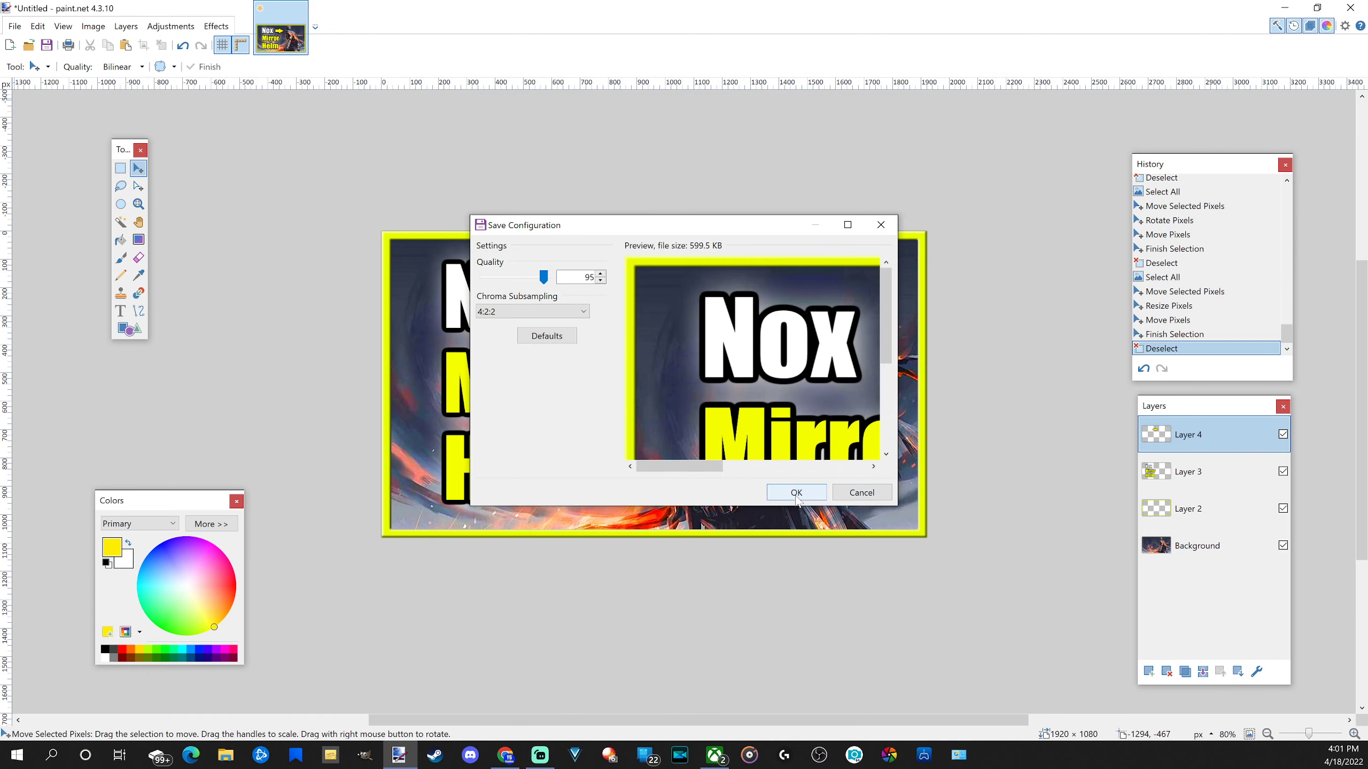
pyautogui.click(796, 492)
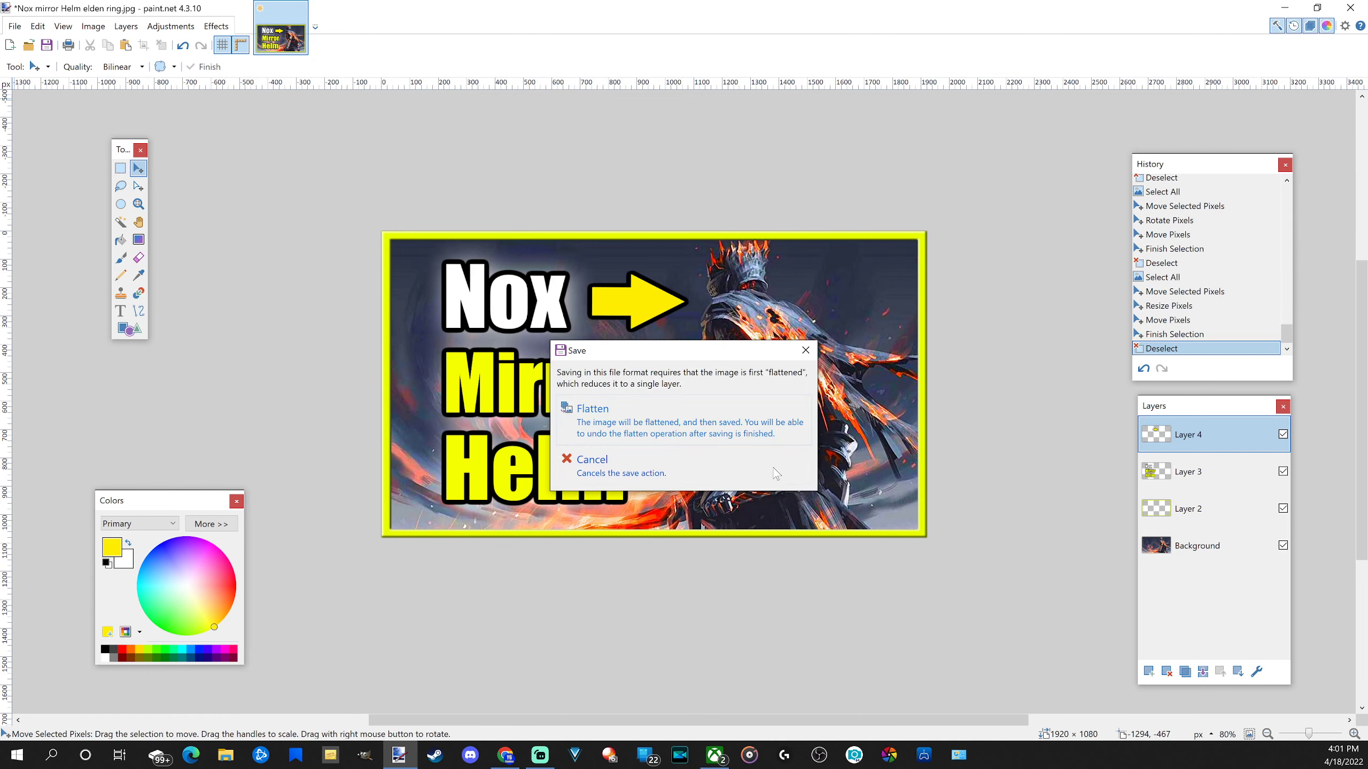
pyautogui.click(746, 435)
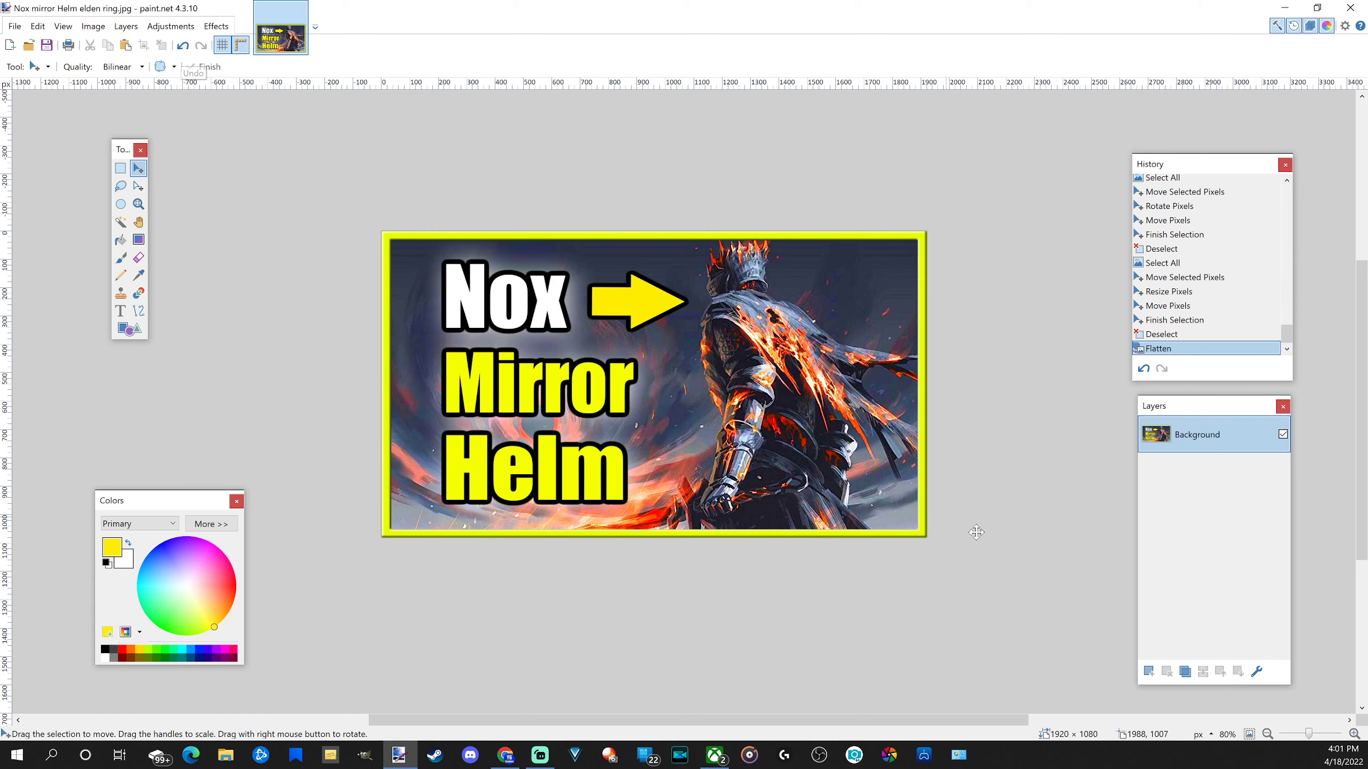
pyautogui.click(184, 47)
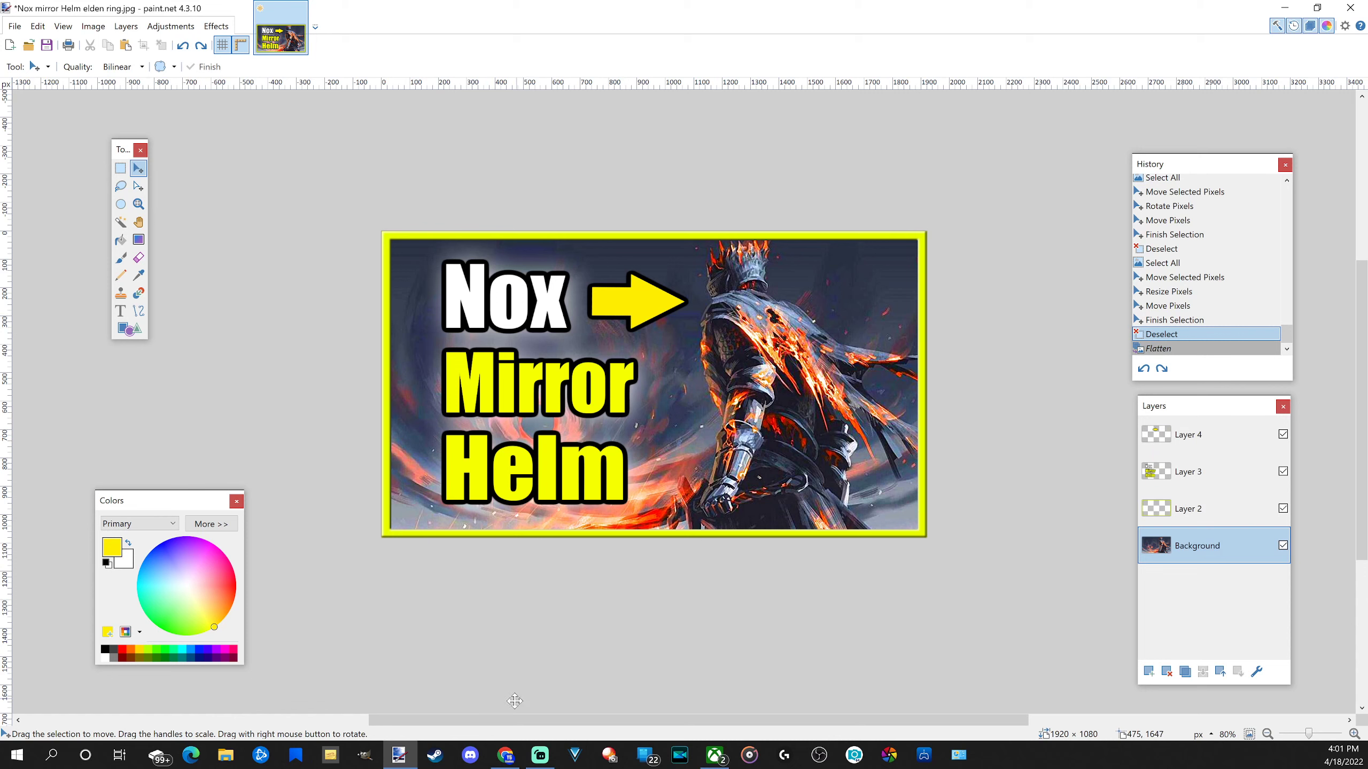
pyautogui.moveTo(500, 718); pyautogui.dragTo(487, 718)
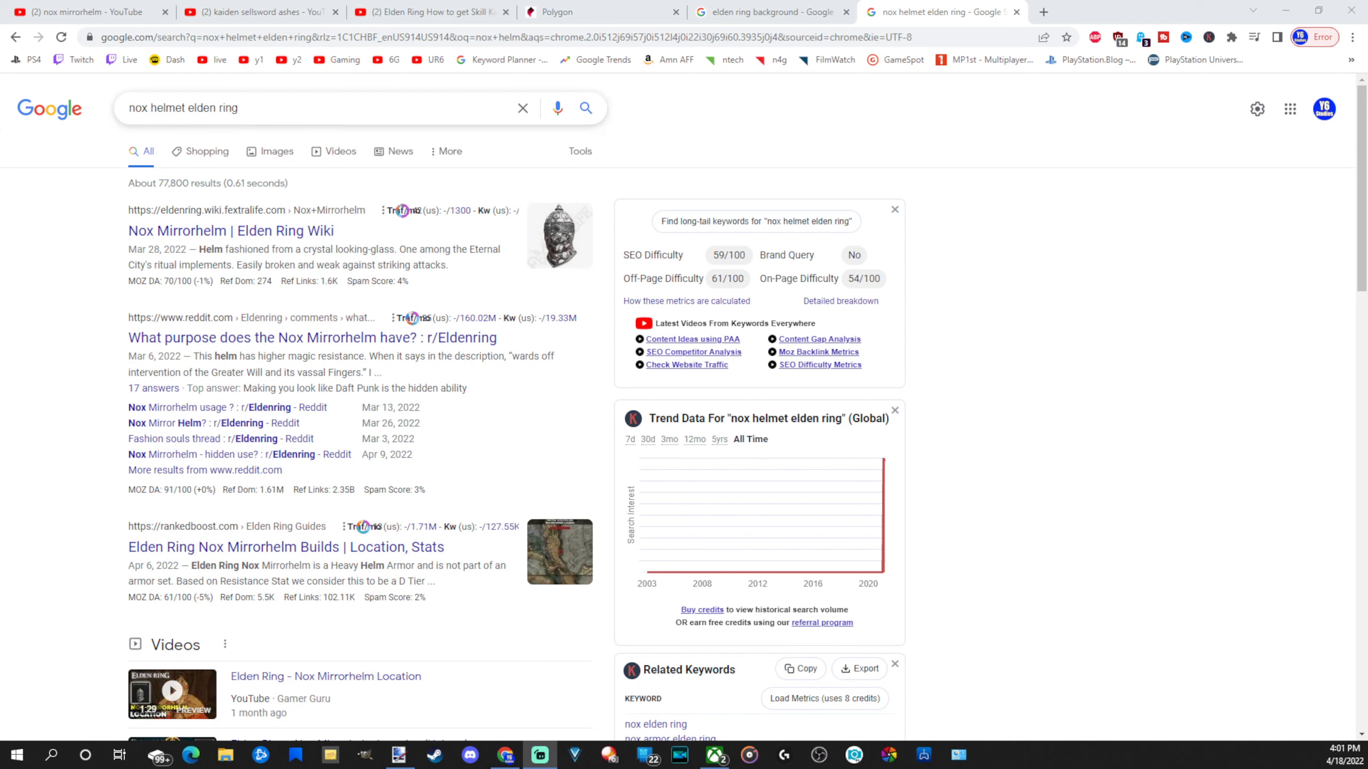
# - Switch to Chrome and search Google Images for "nox mirrorhelm PNG"
pyautogui.moveTo(240, 108)
pyautogui.mouseDown()
pyautogui.moveTo(128, 108)
pyautogui.moveTo(240, 109)
pyautogui.mouseUp()
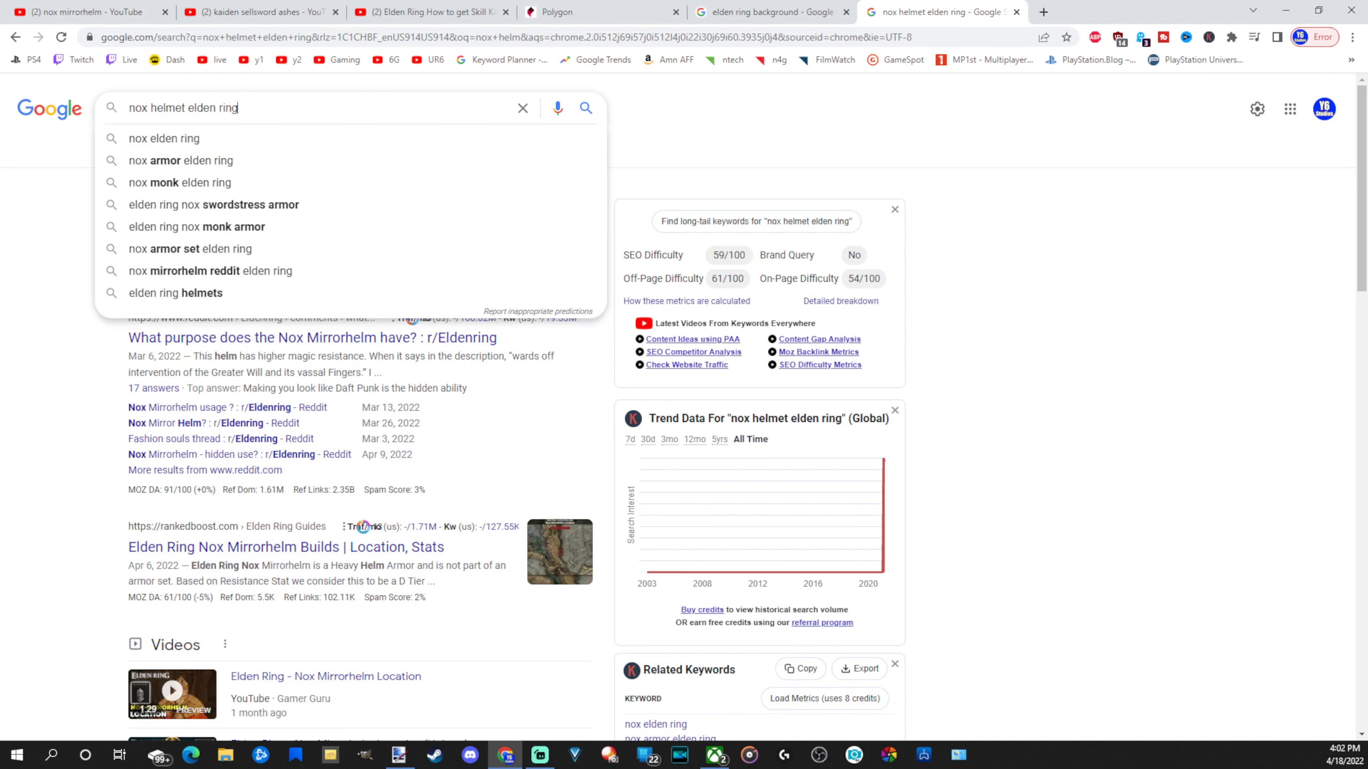
pyautogui.moveTo(129, 108); pyautogui.dragTo(238, 109)
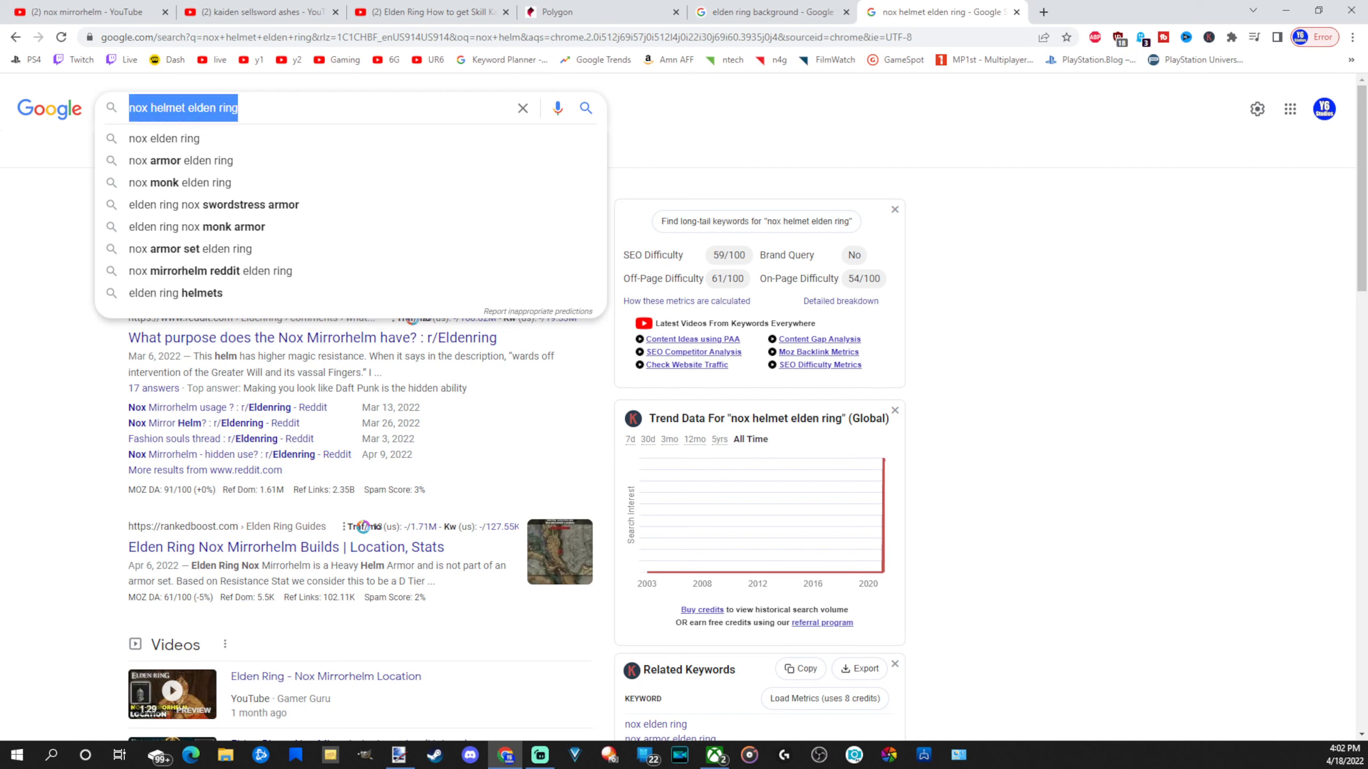
pyautogui.write('nox m')
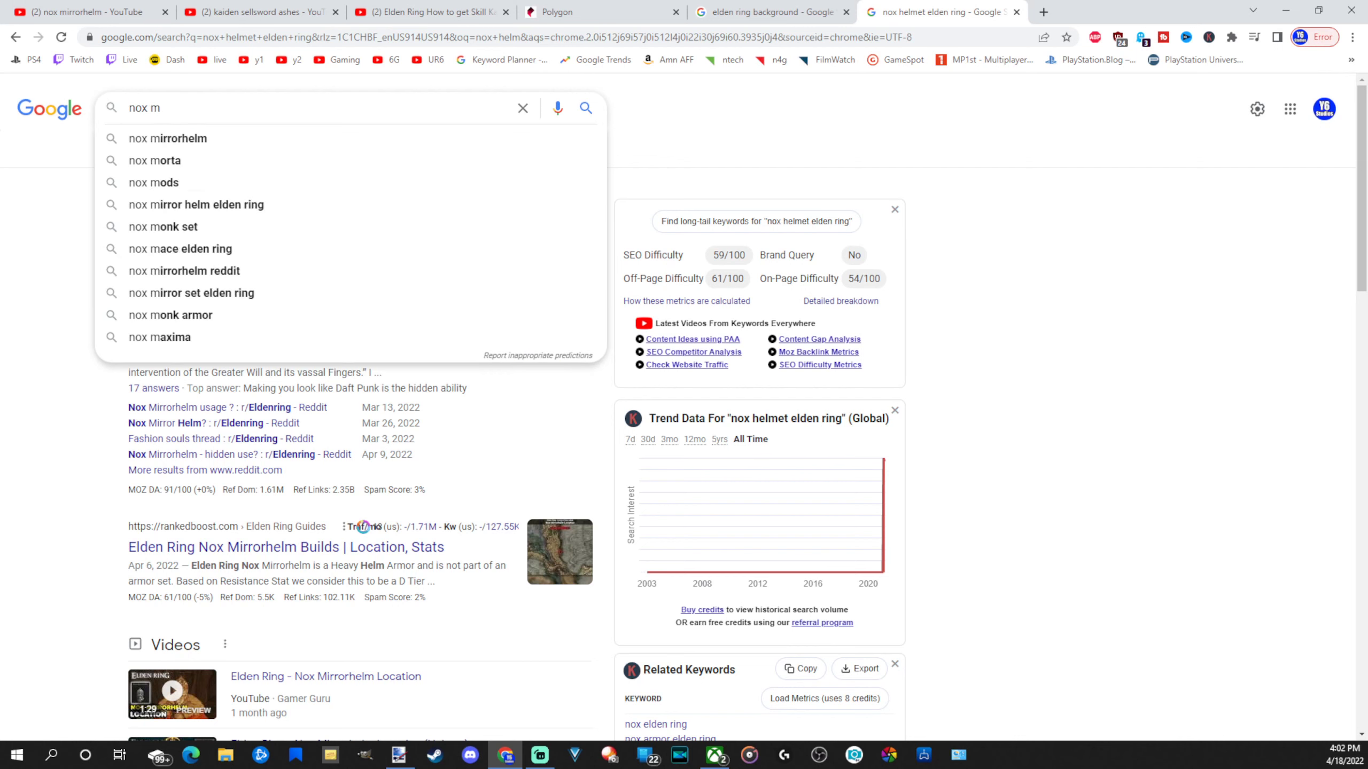
pyautogui.write('irrorhelm P')
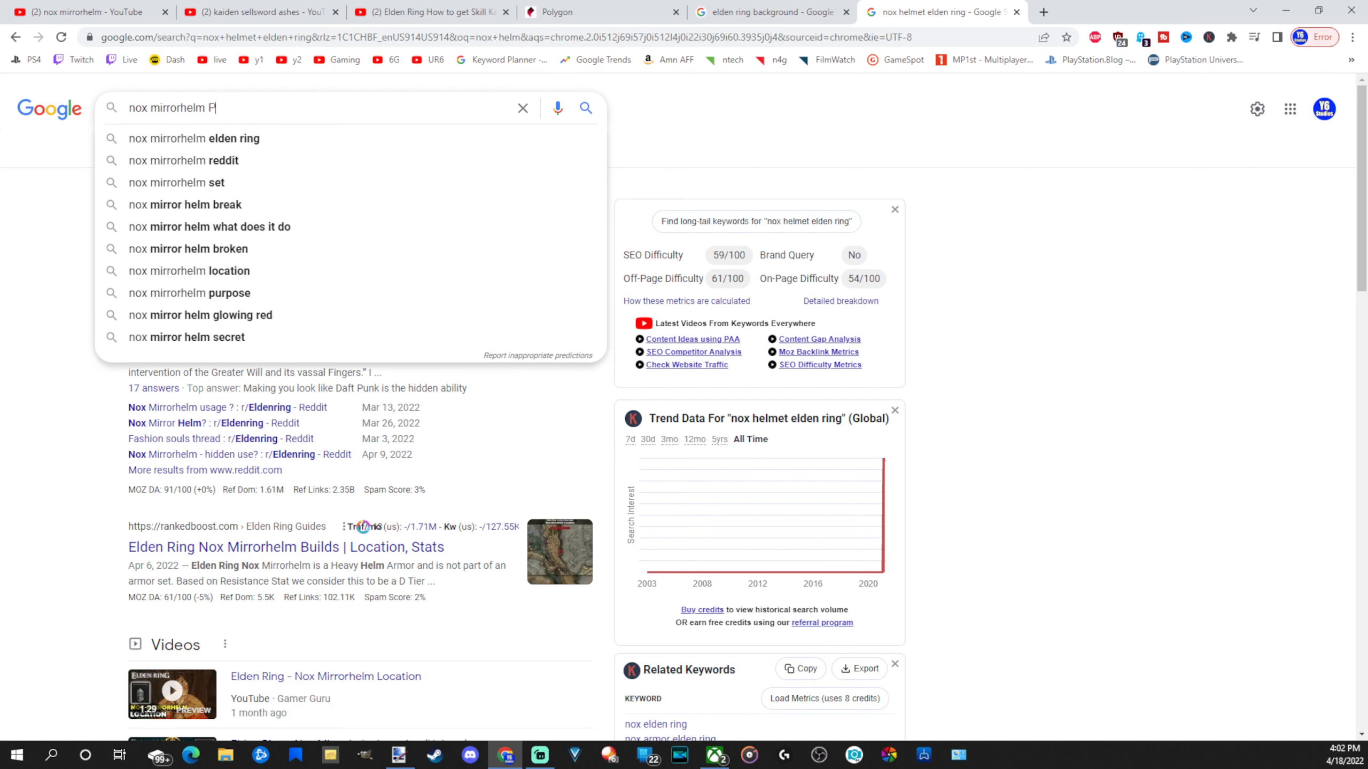
pyautogui.write('NG')
pyautogui.press('Return')
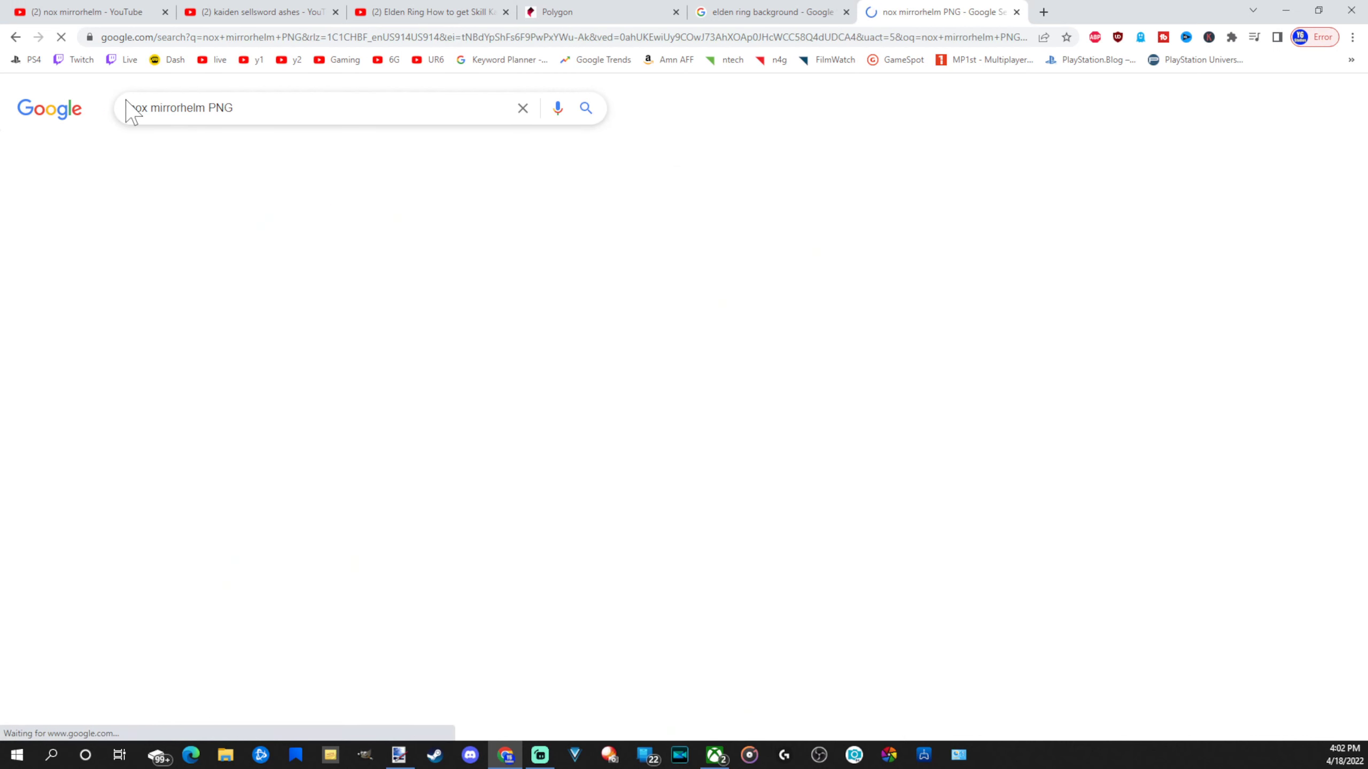
pyautogui.click(246, 152)
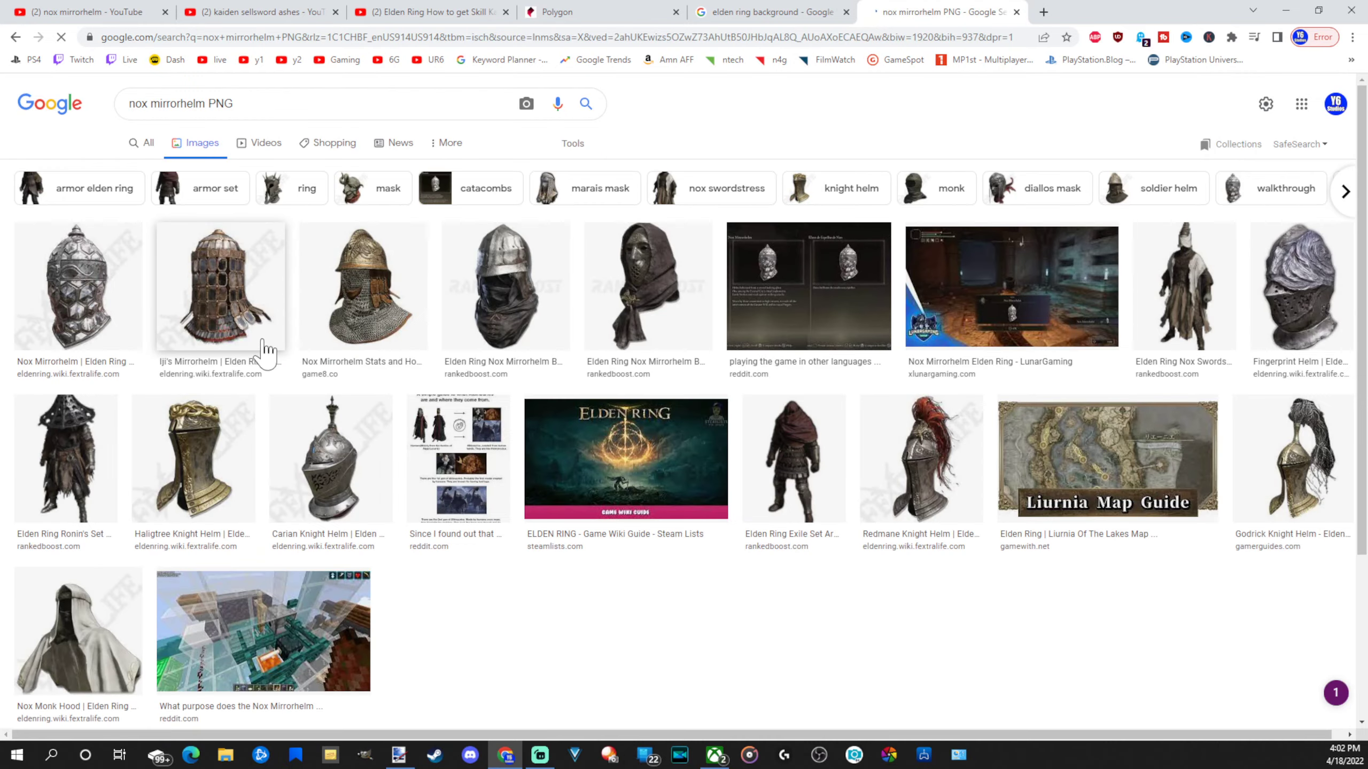
# - Open the Elden Ring Wiki page from the first Nox Mirrorhelm image result and copy its helm picture
pyautogui.click(70, 292)
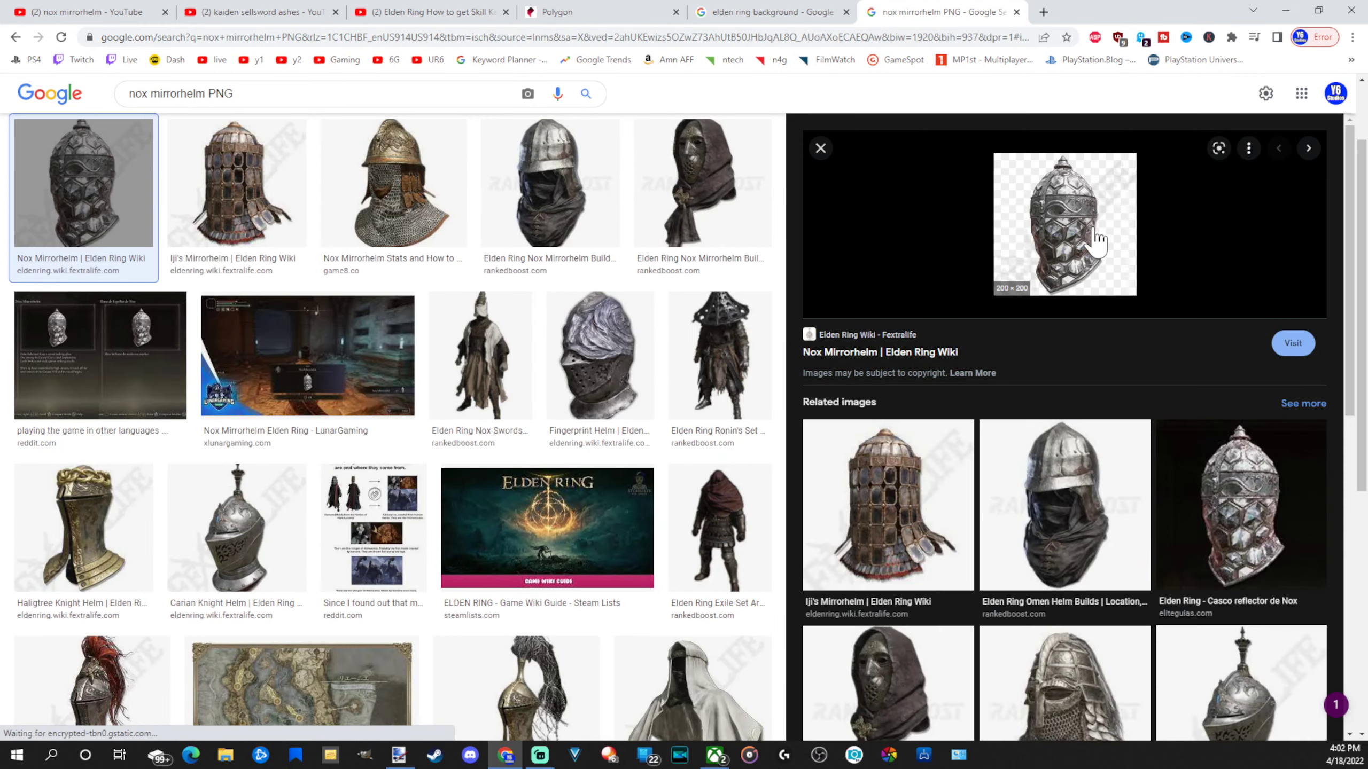
pyautogui.click(1095, 243)
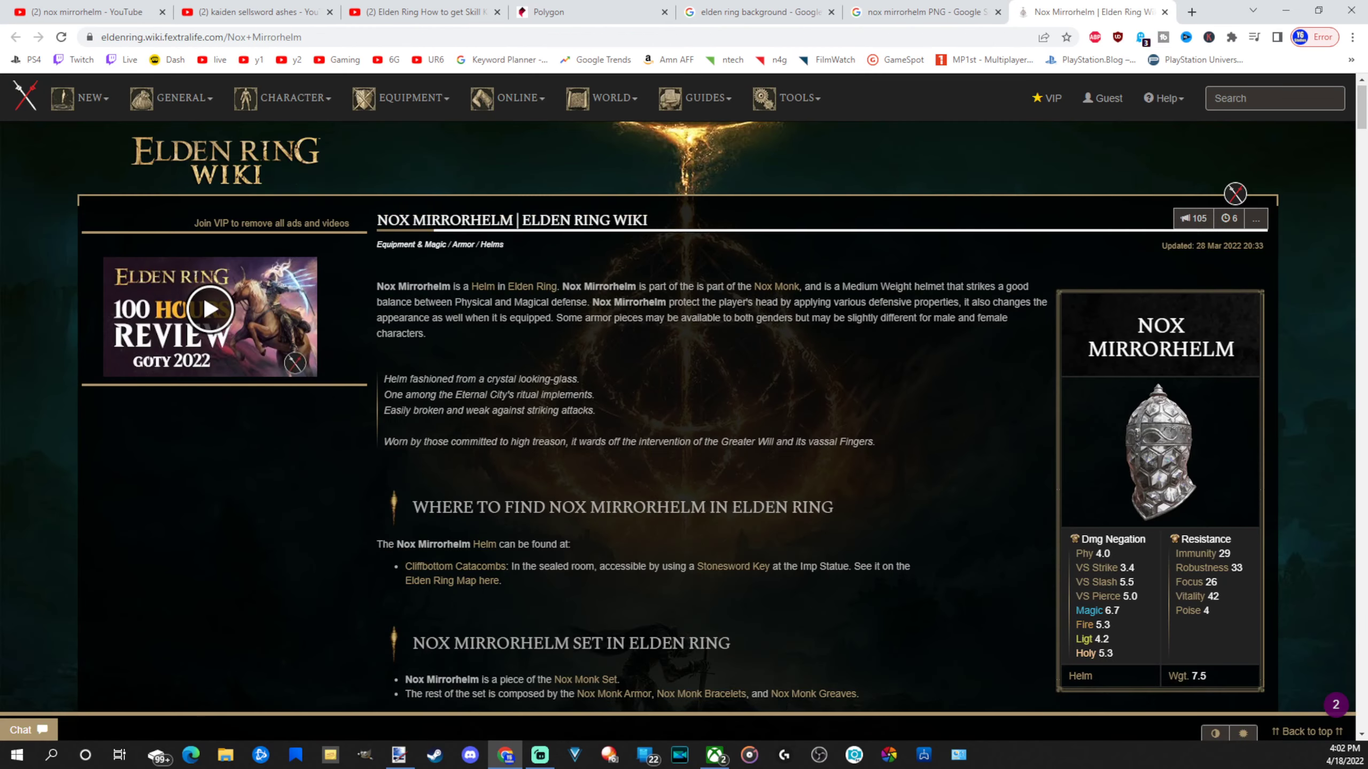
pyautogui.scroll(-1, 662, 269)
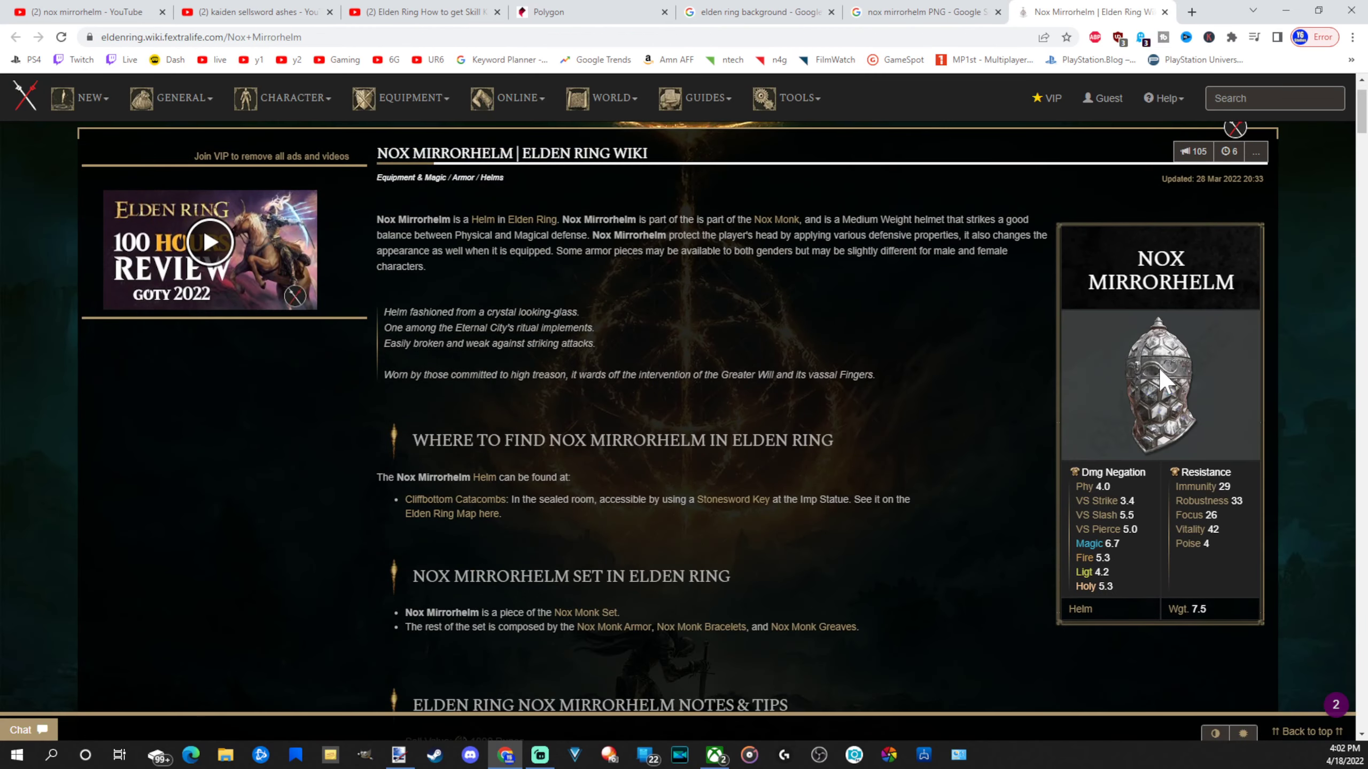
pyautogui.rightClick(1112, 377)
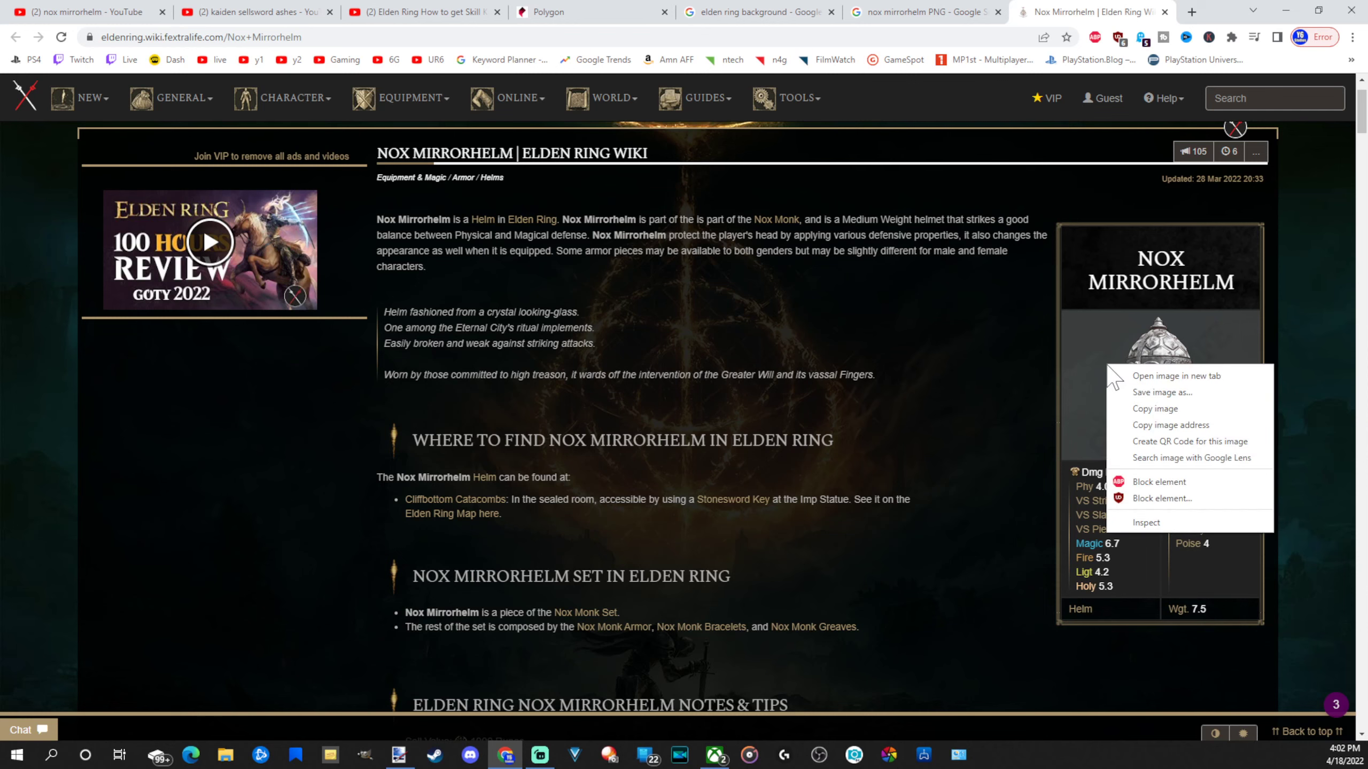
pyautogui.click(1152, 408)
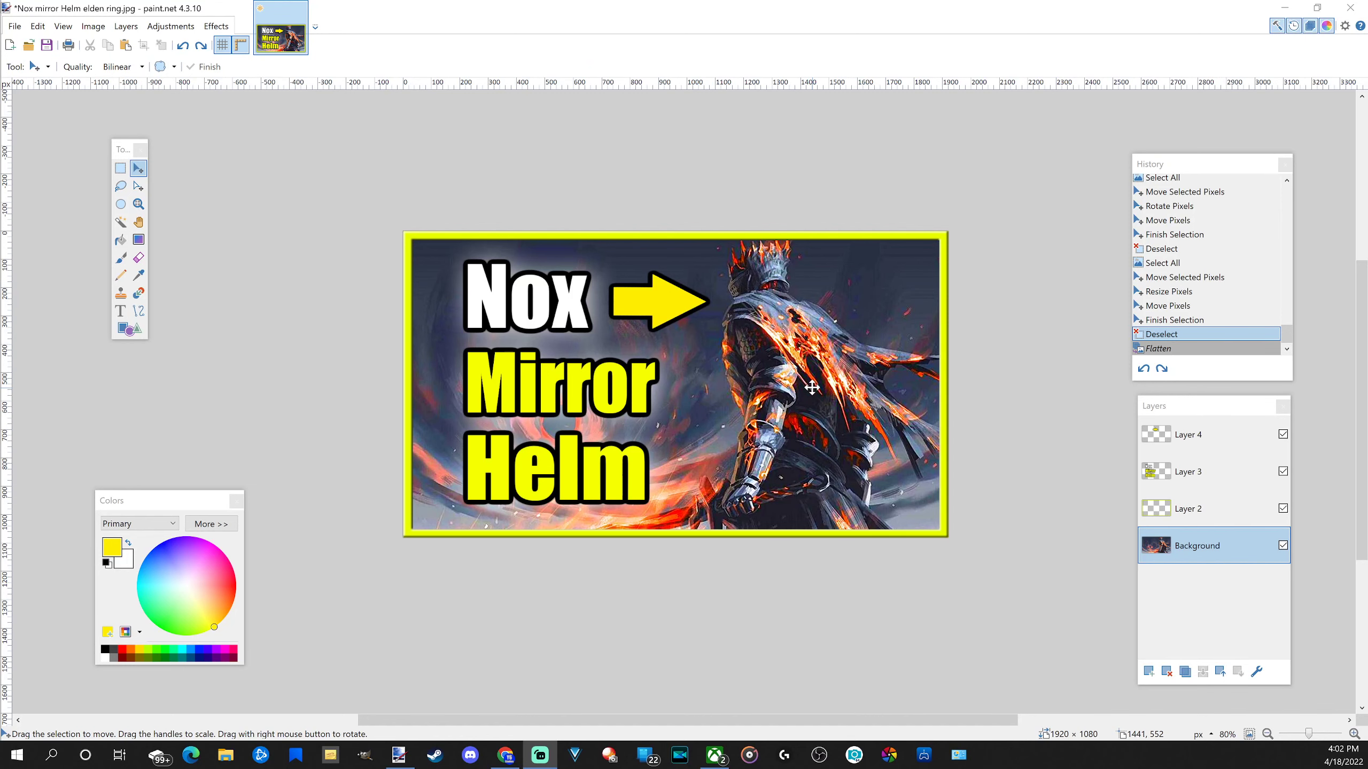
# - Switch back to paint.net, add a new layer at the top of the layer stack and paste the helm picture into it
pyautogui.click(1148, 671)
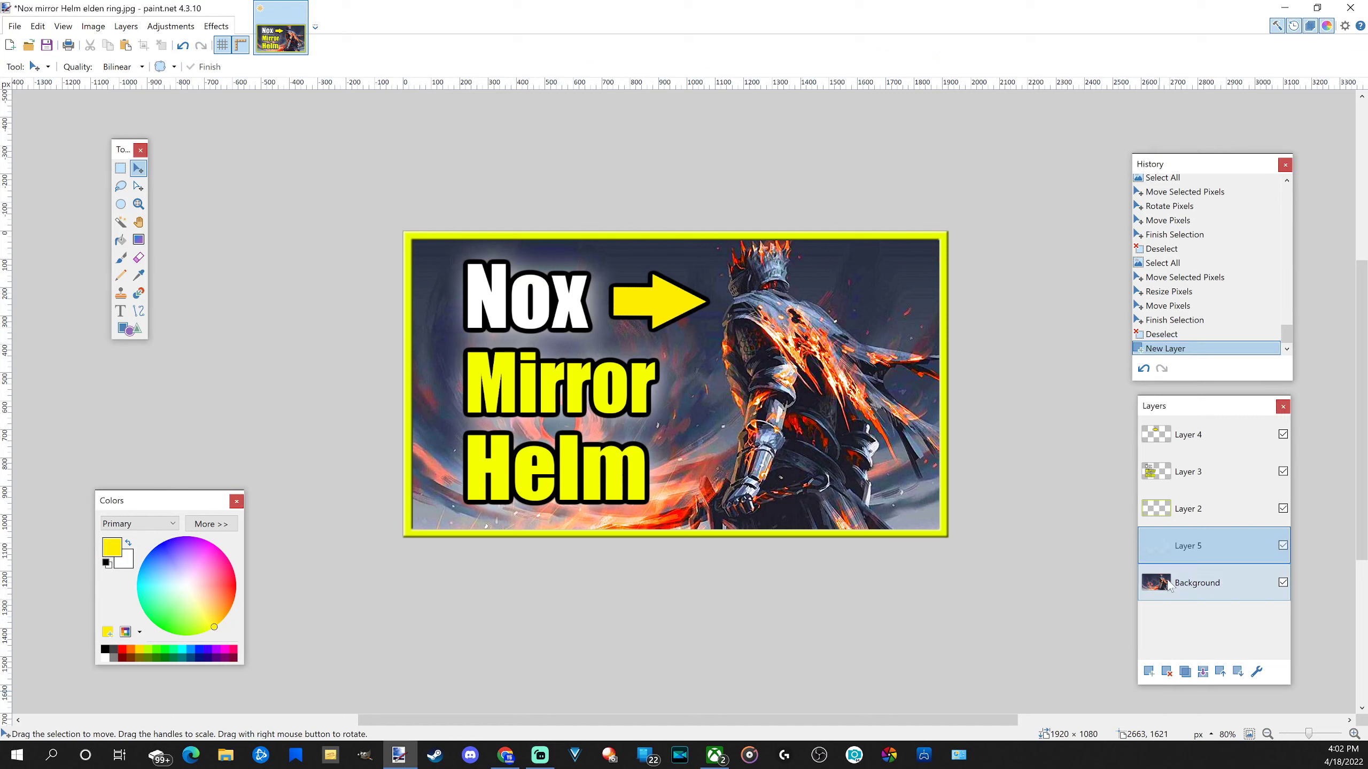
pyautogui.moveTo(1189, 546); pyautogui.dragTo(1200, 436)
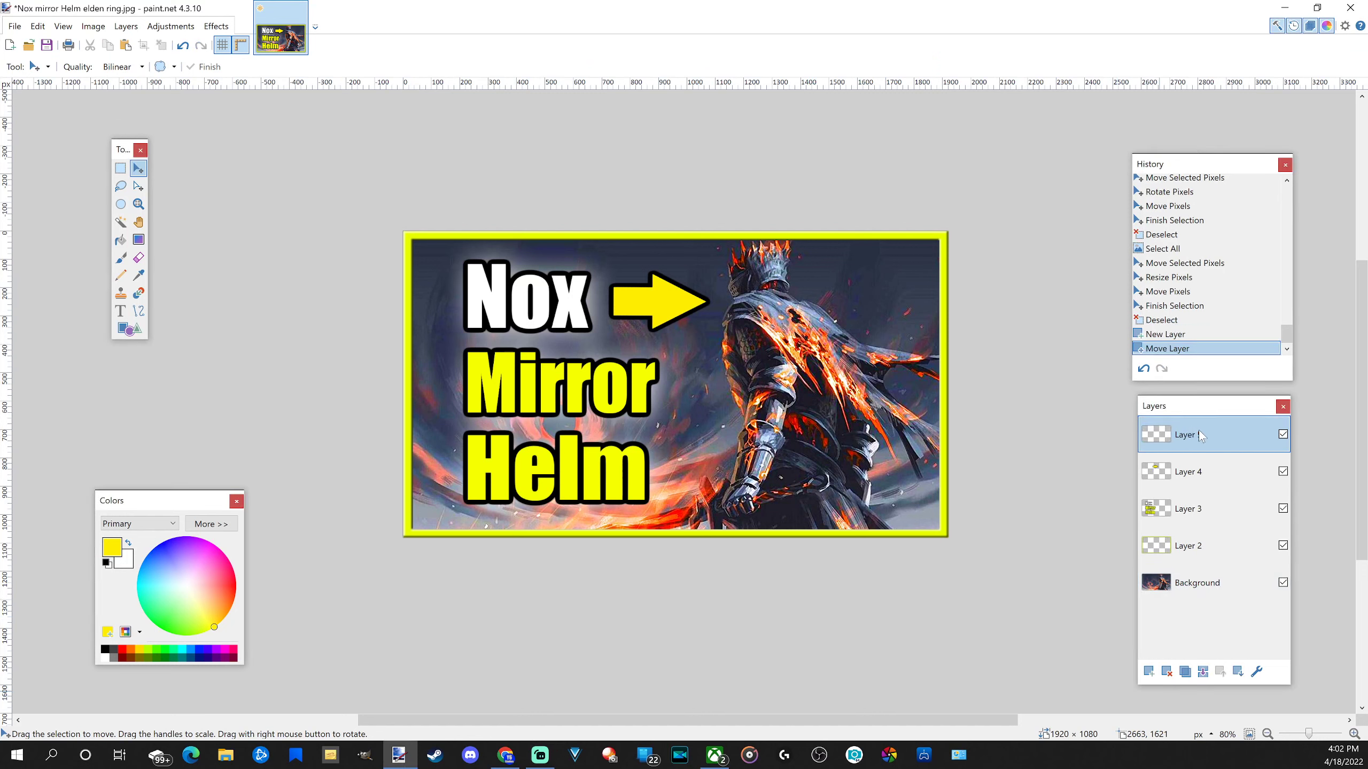
pyautogui.hotkey('ctrl', 'v')
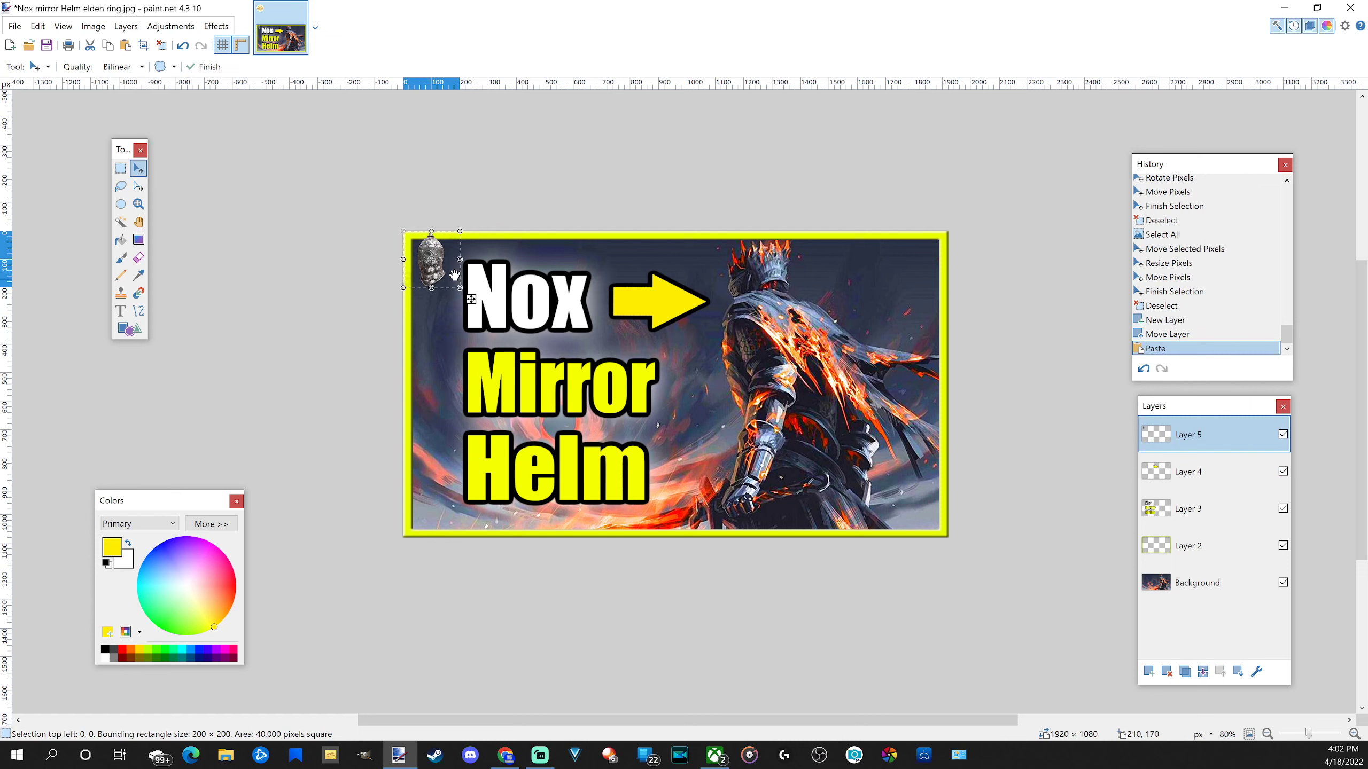
# - Enlarge the pasted helm to cover the knight's head, deselect it, and bring the yellow border layer to the top of the stack
pyautogui.moveTo(440, 265); pyautogui.dragTo(878, 311)
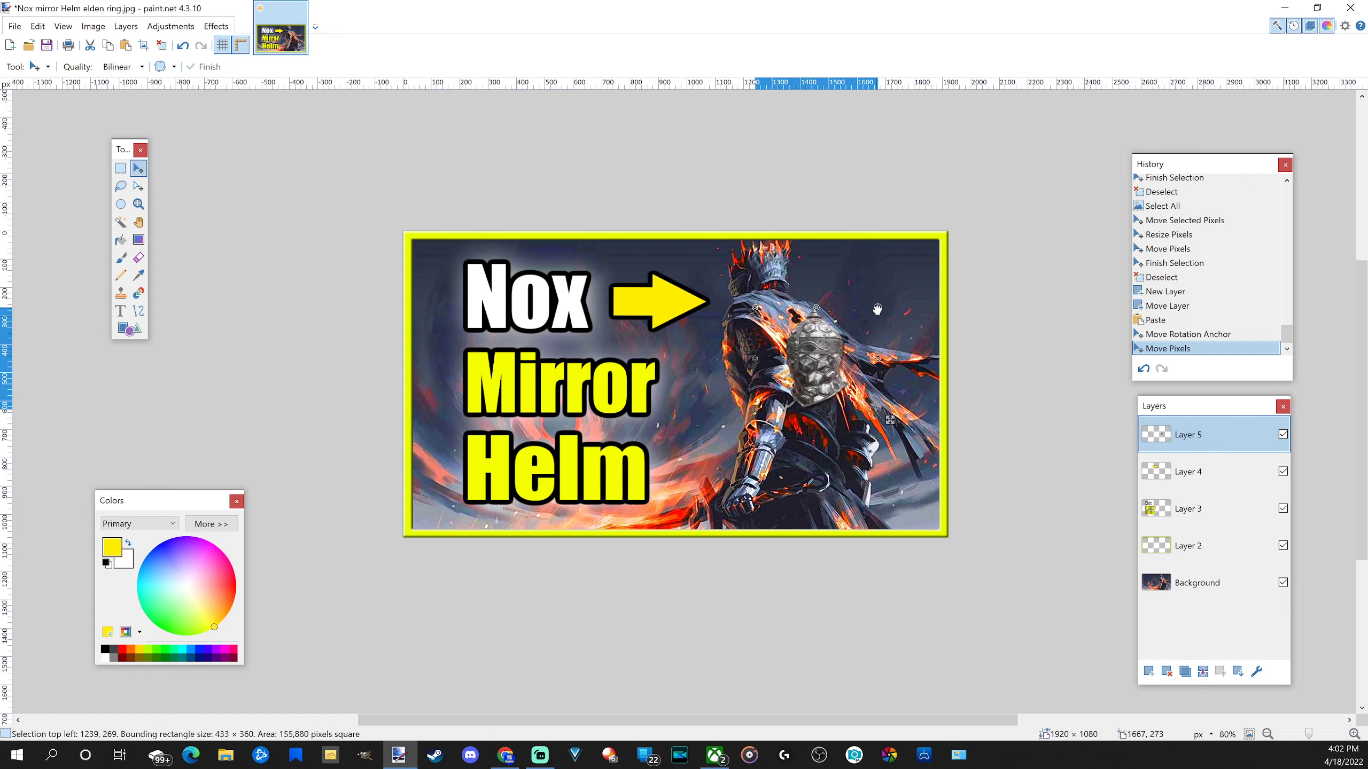
pyautogui.moveTo(819, 368); pyautogui.dragTo(764, 282)
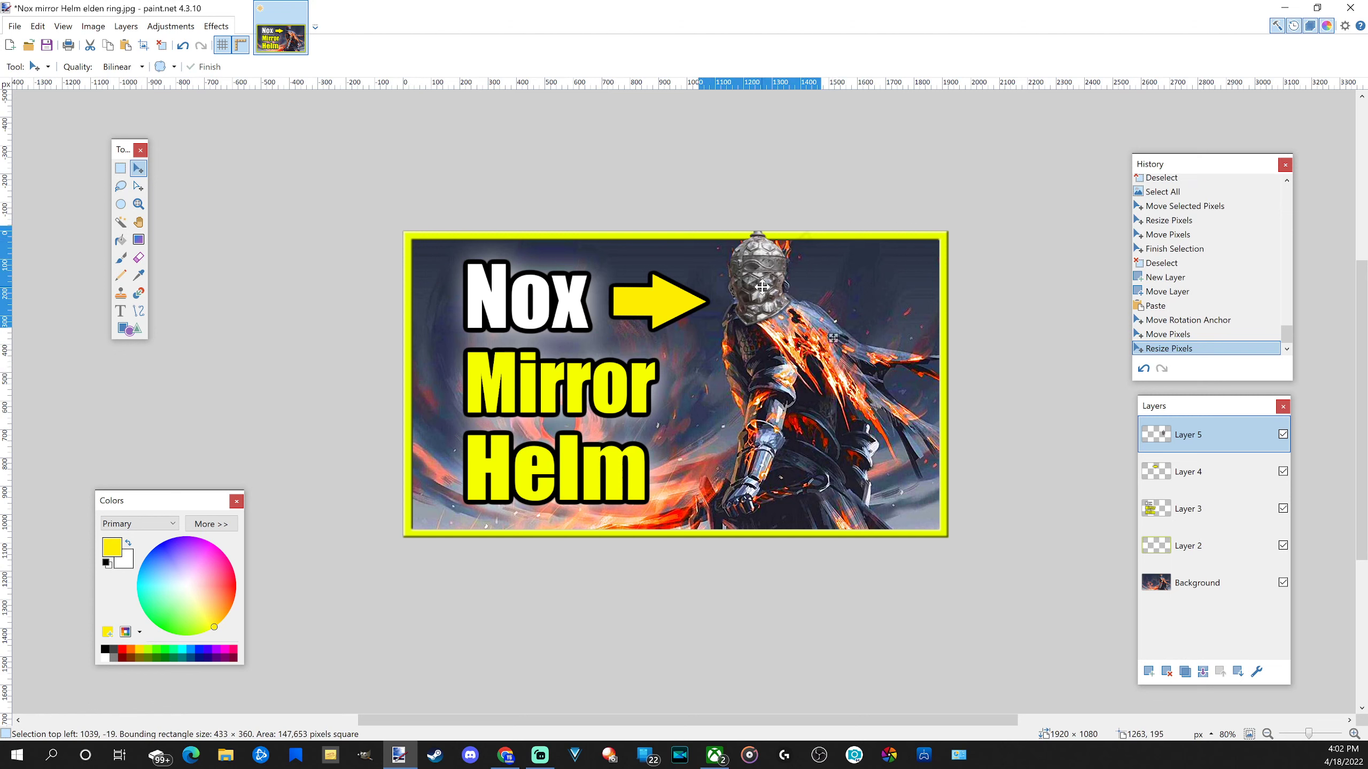
pyautogui.moveTo(824, 227)
pyautogui.mouseDown()
pyautogui.moveTo(845, 212)
pyautogui.moveTo(801, 253)
pyautogui.moveTo(845, 216)
pyautogui.mouseUp()
pyautogui.moveTo(818, 243); pyautogui.dragTo(817, 248)
pyautogui.hotkey('ctrl', 'd')
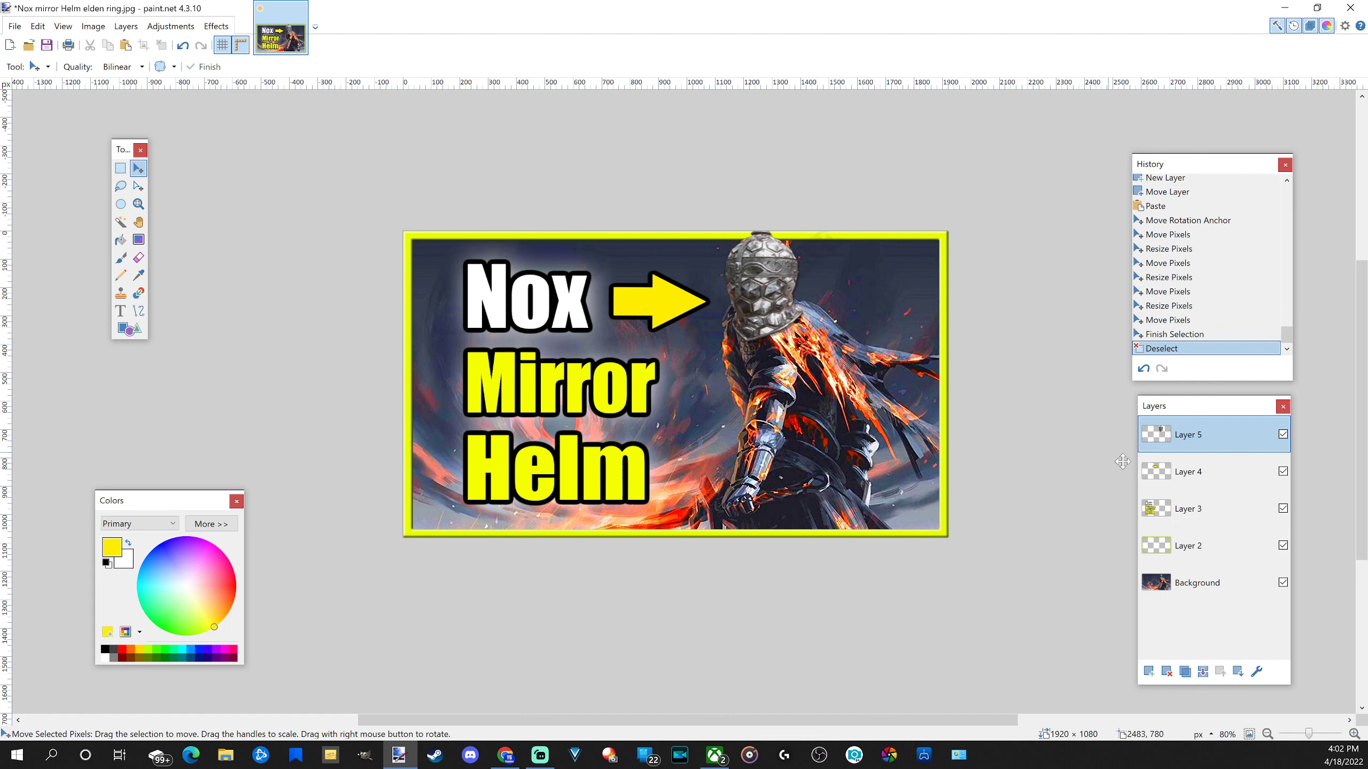
pyautogui.moveTo(1184, 545); pyautogui.dragTo(1163, 431)
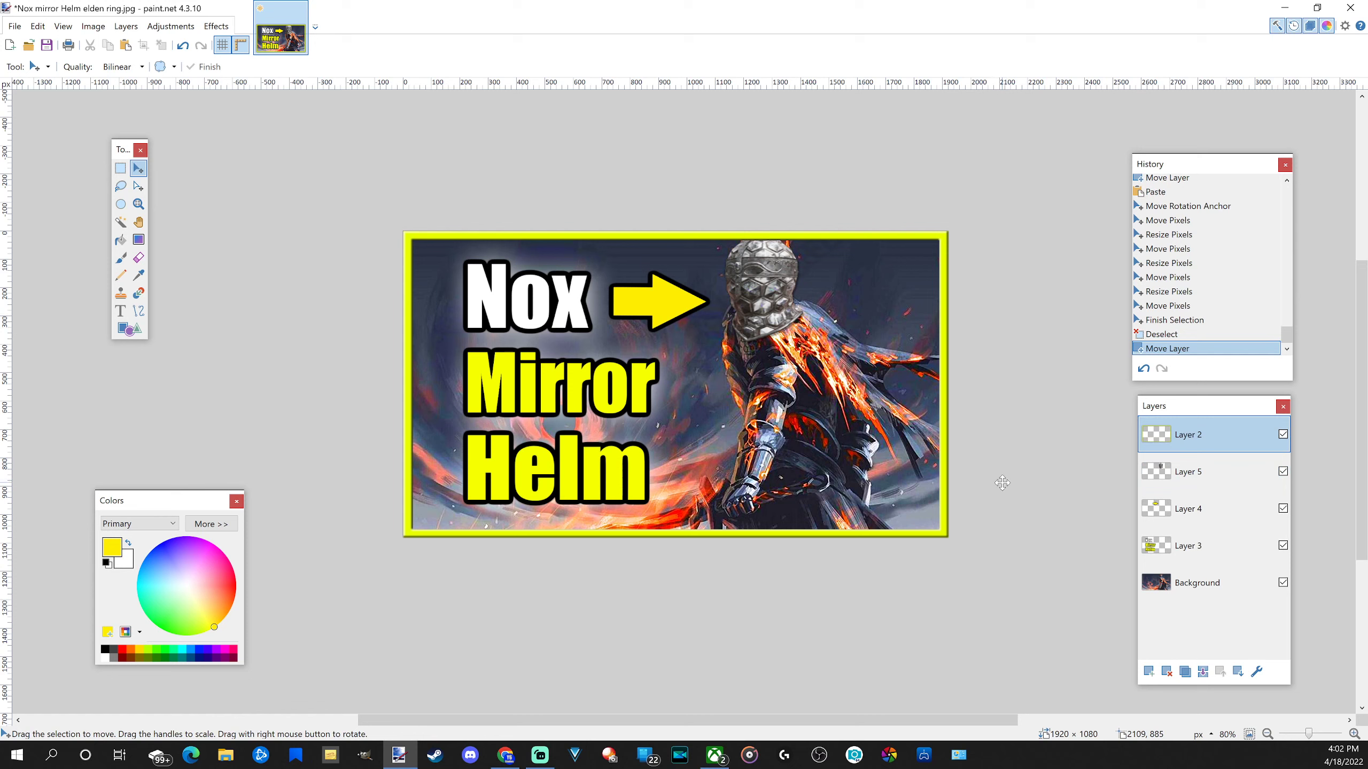
# - Sharpen the helm layer with the Sharpen+ effect, using amount 51 and radius 21
pyautogui.click(1189, 477)
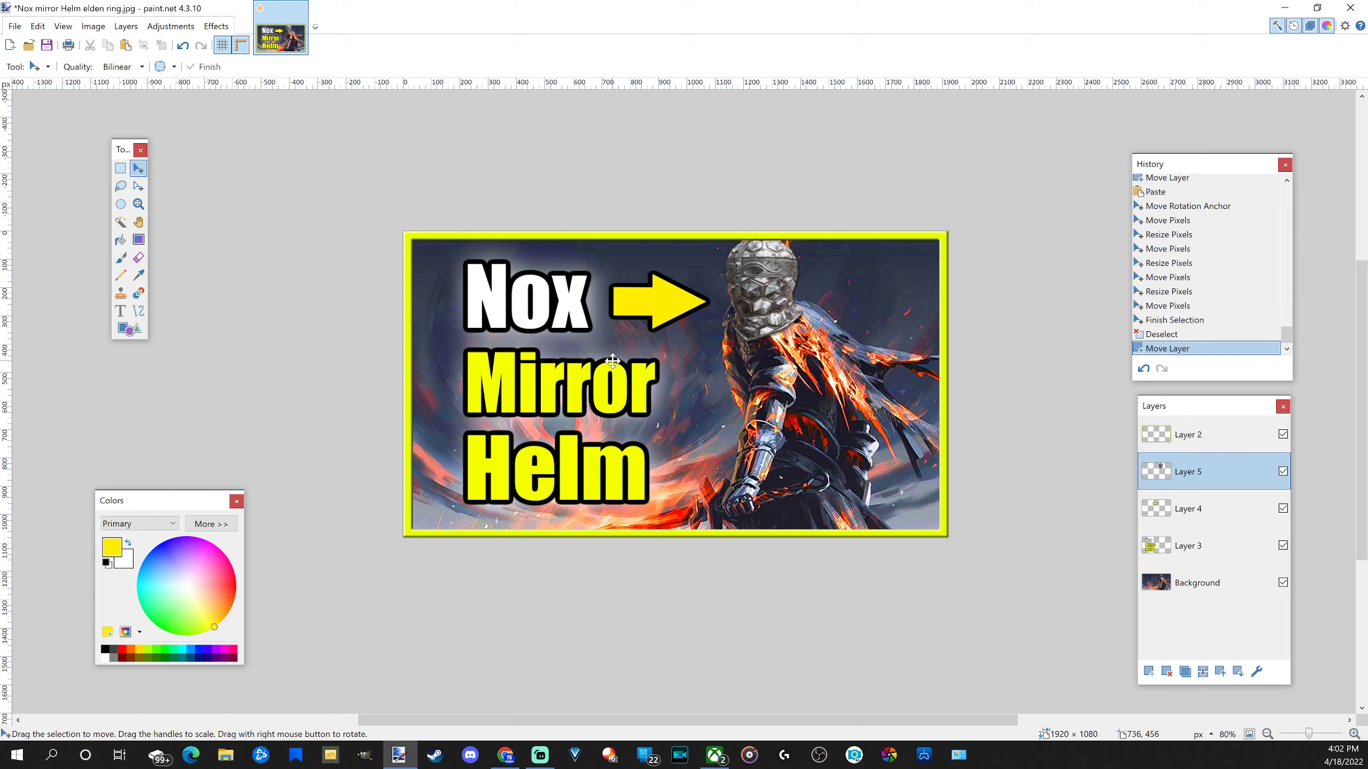
pyautogui.click(216, 26)
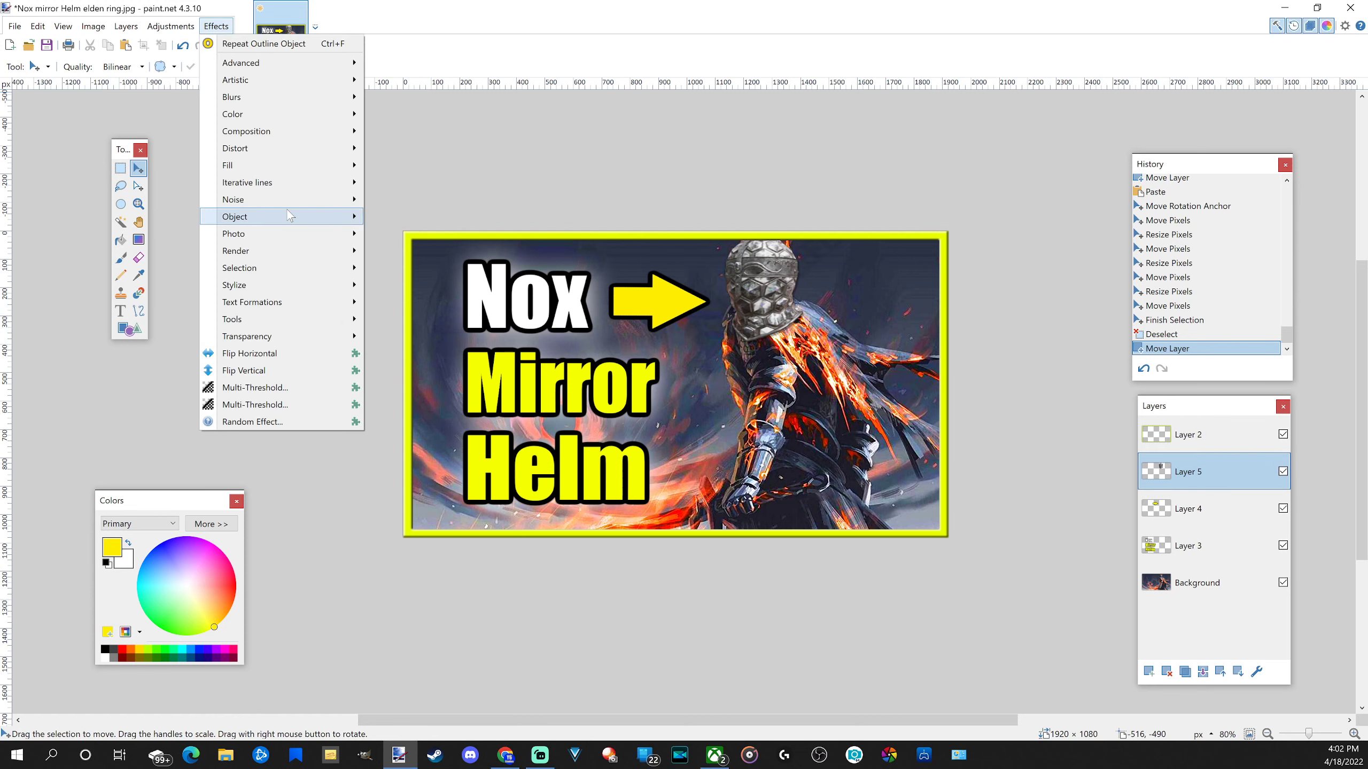
pyautogui.moveTo(286, 213)
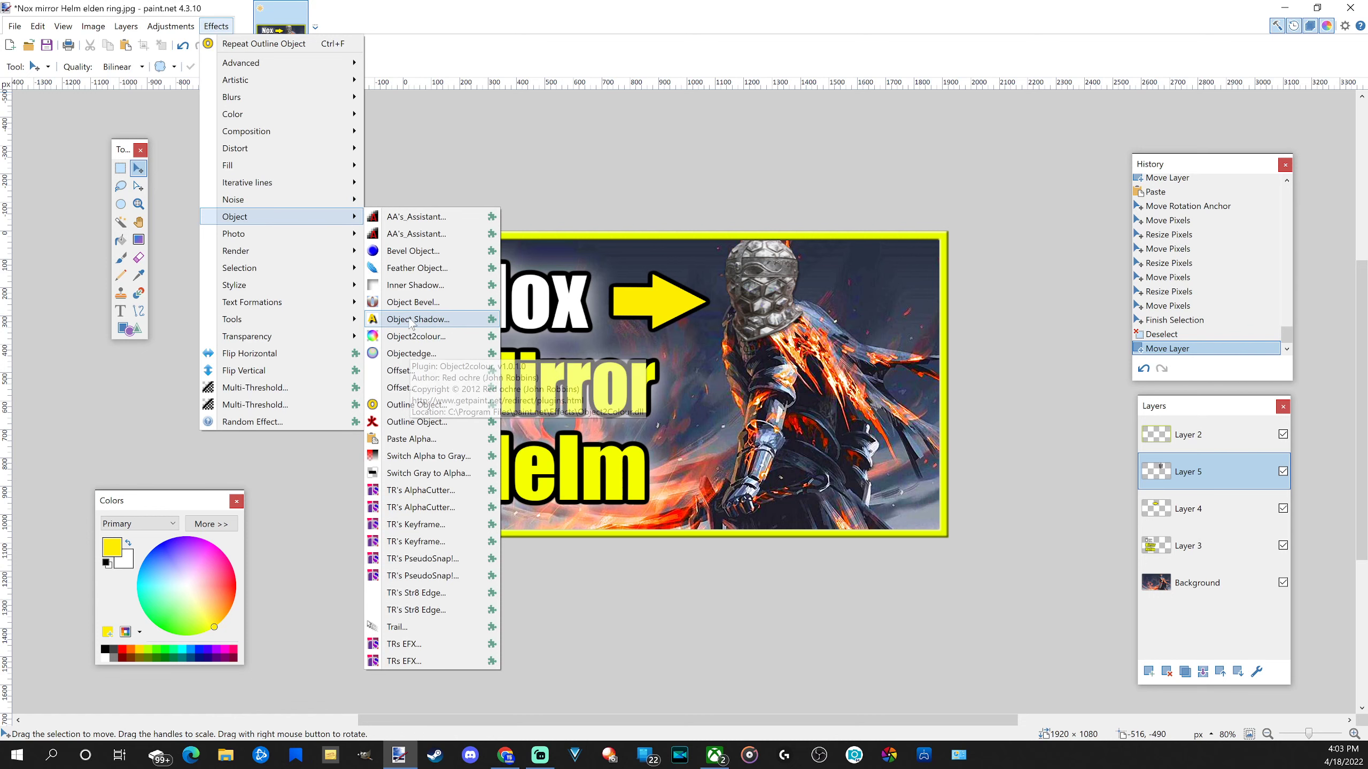
pyautogui.moveTo(307, 241)
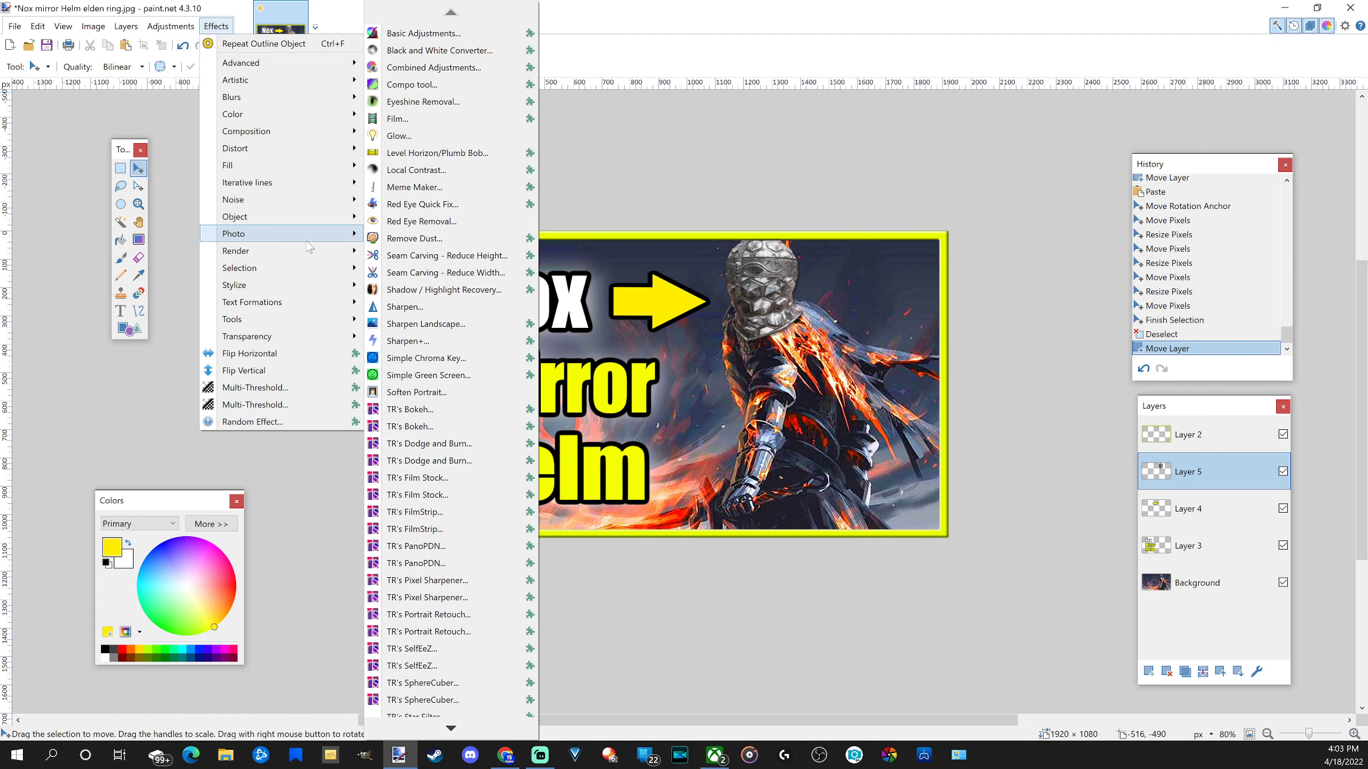
pyautogui.click(430, 340)
pyautogui.moveTo(696, 195); pyautogui.dragTo(354, 191)
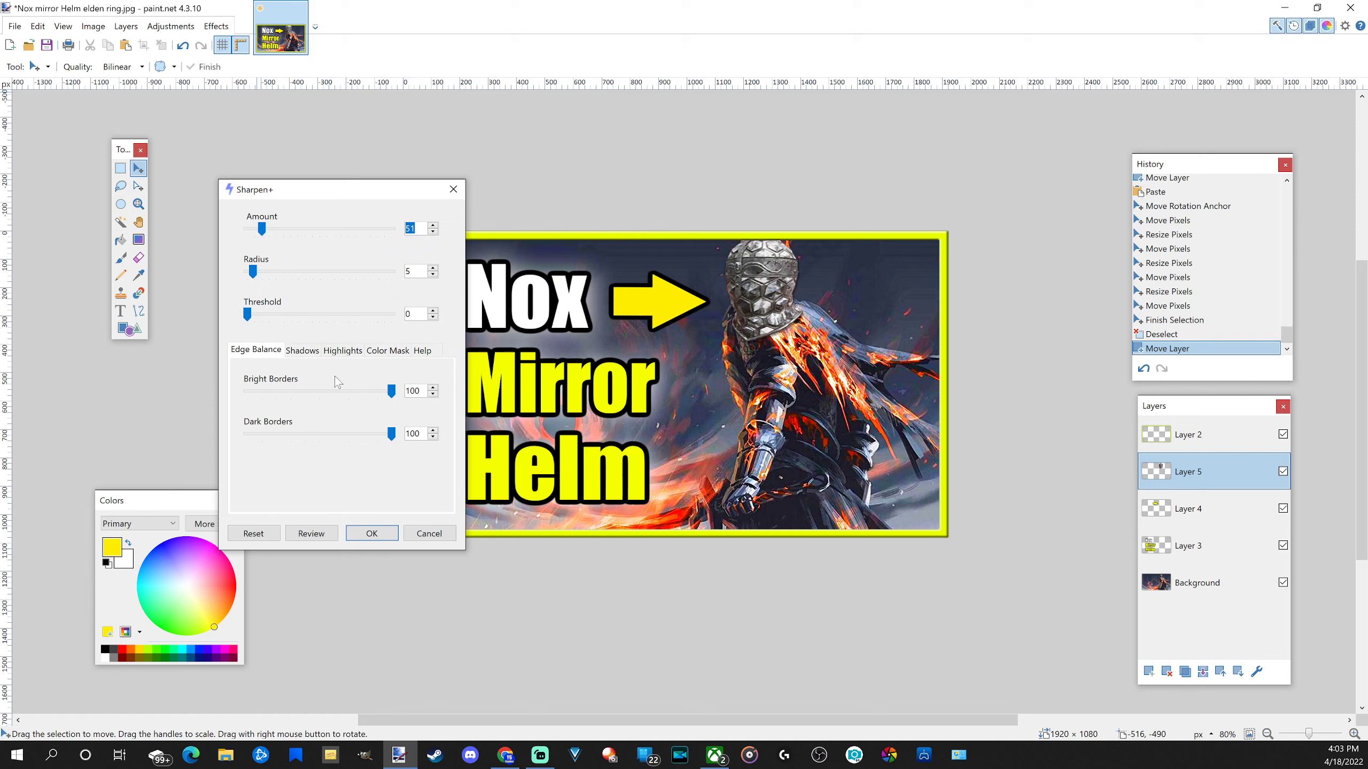
pyautogui.moveTo(253, 273); pyautogui.dragTo(279, 269)
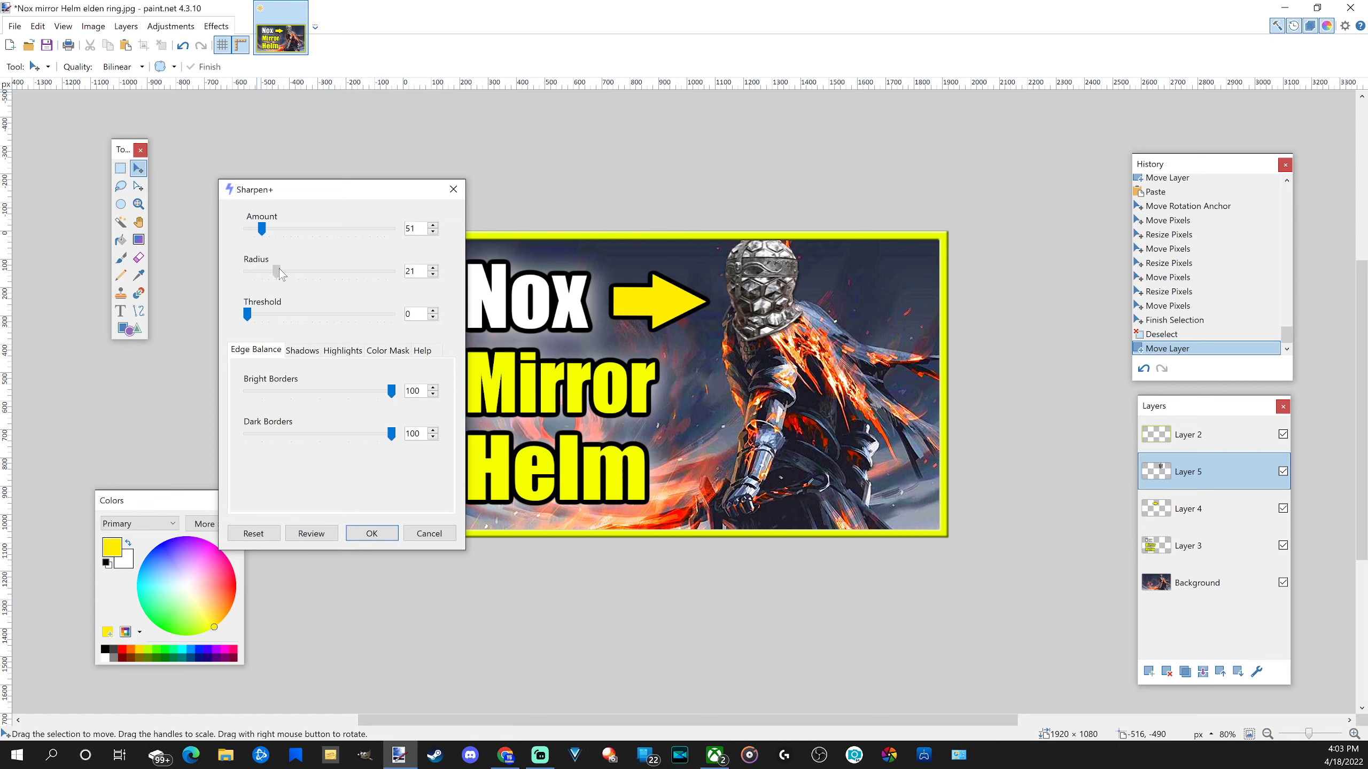
pyautogui.click(371, 533)
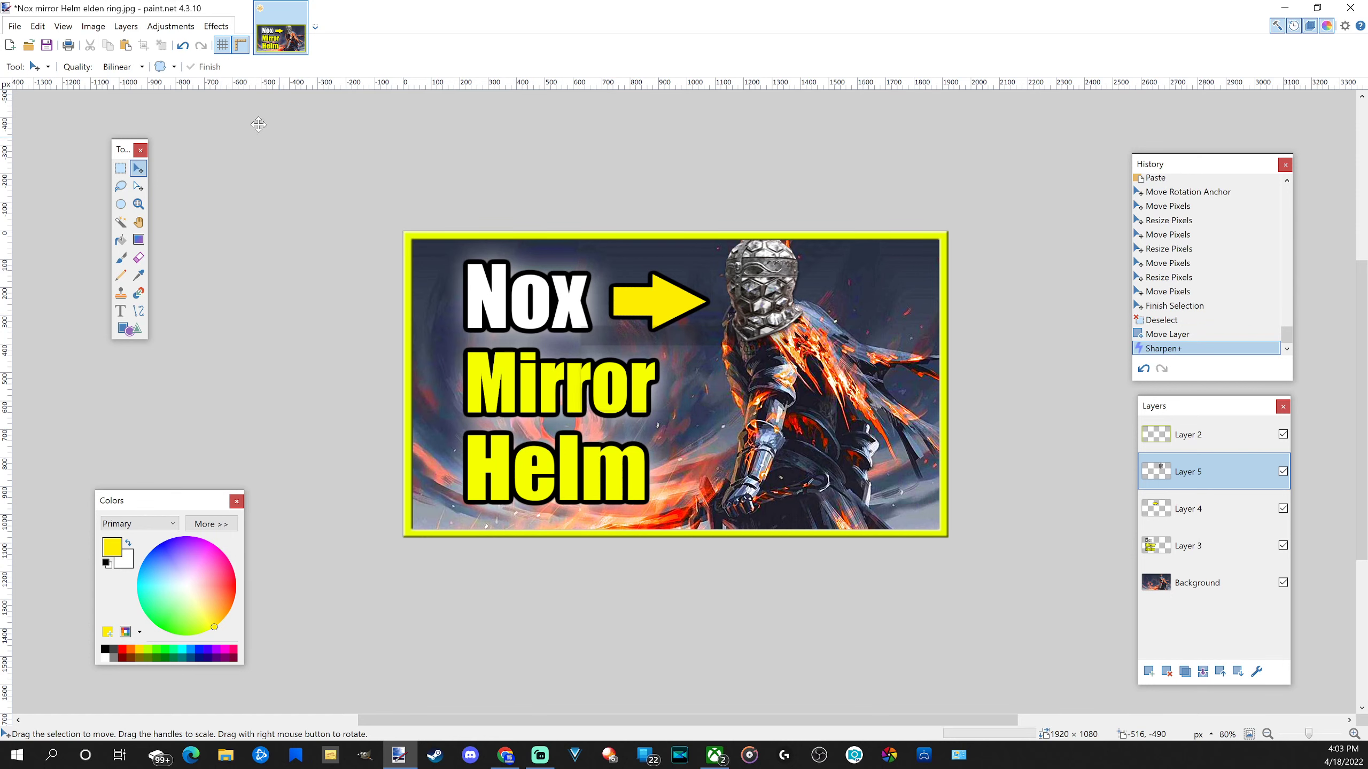
# - Apply the Basic Adjustments effect to the helm layer with brightness 25, contrast 9 and saturation 151
pyautogui.click(218, 25)
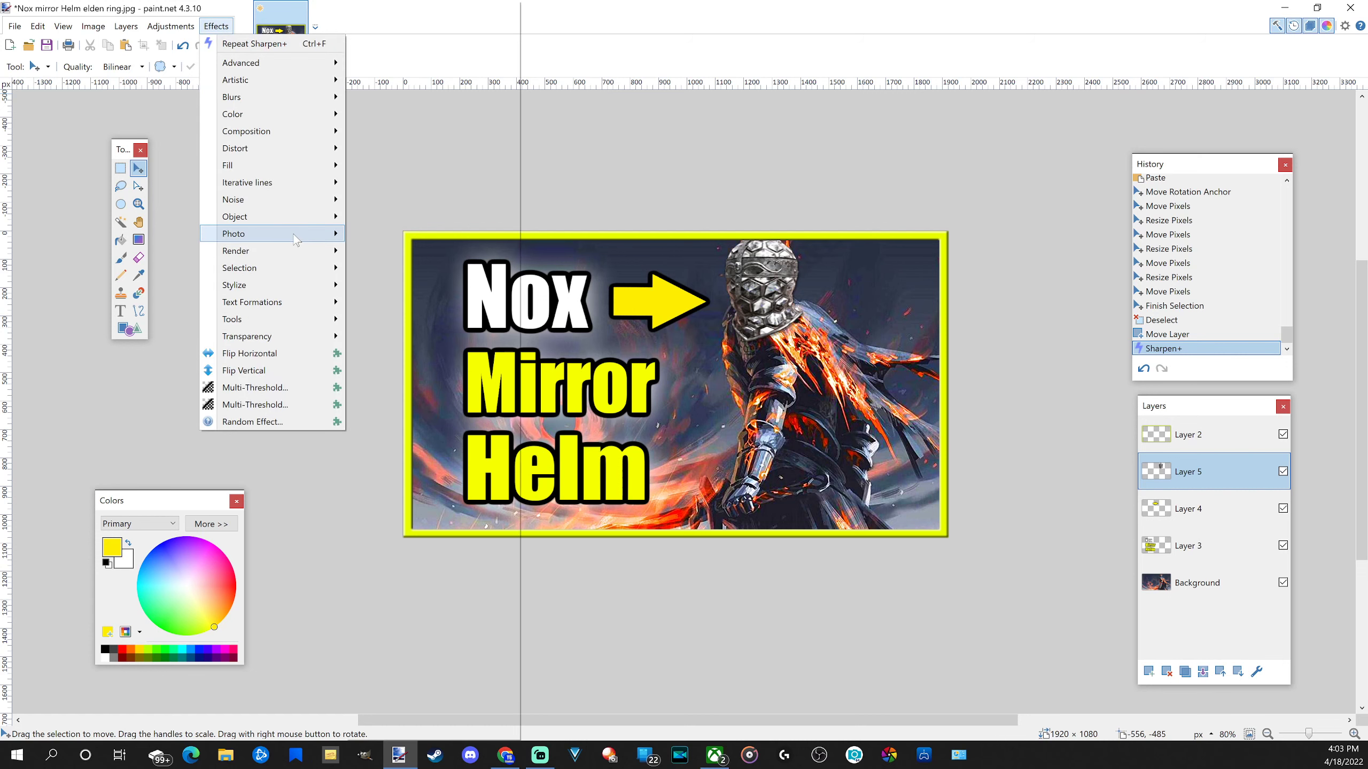
pyautogui.moveTo(292, 234)
pyautogui.click(405, 34)
pyautogui.moveTo(670, 168); pyautogui.dragTo(272, 165)
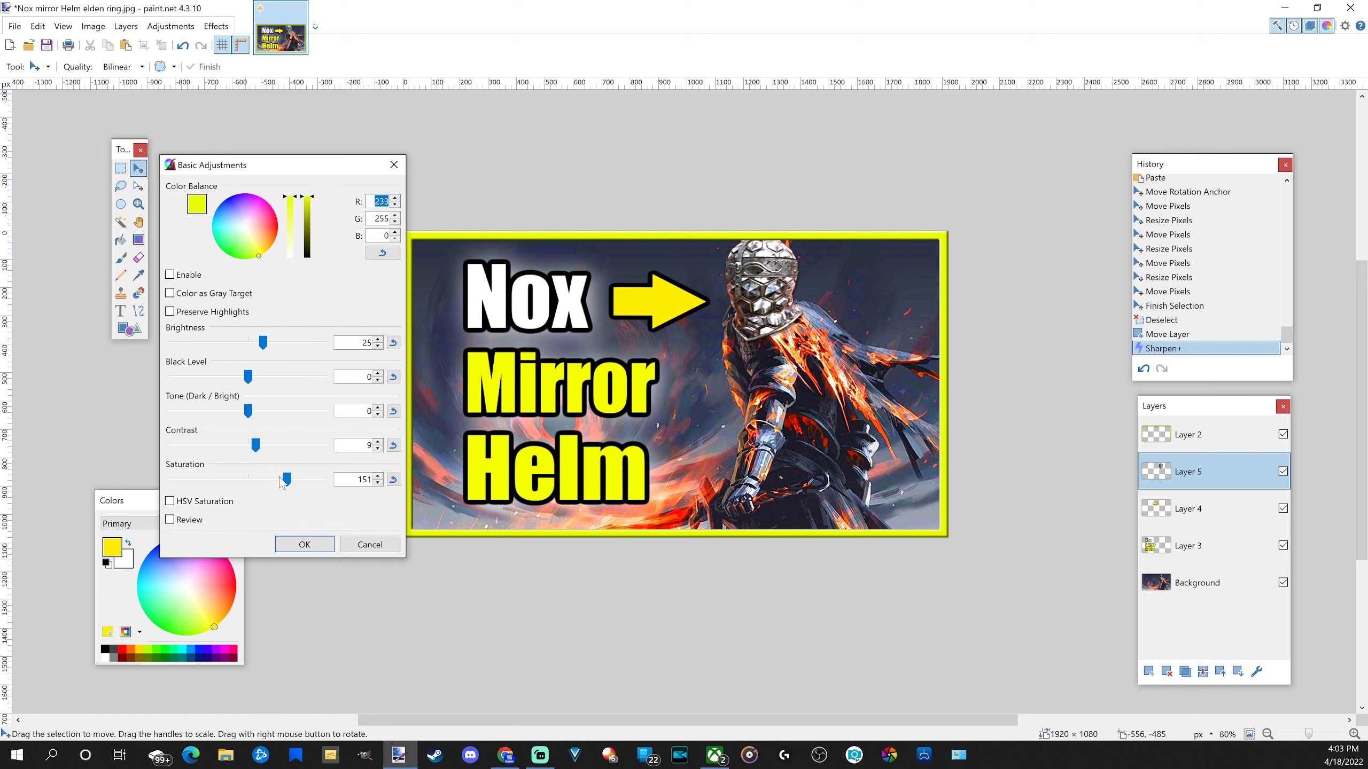
pyautogui.click(304, 544)
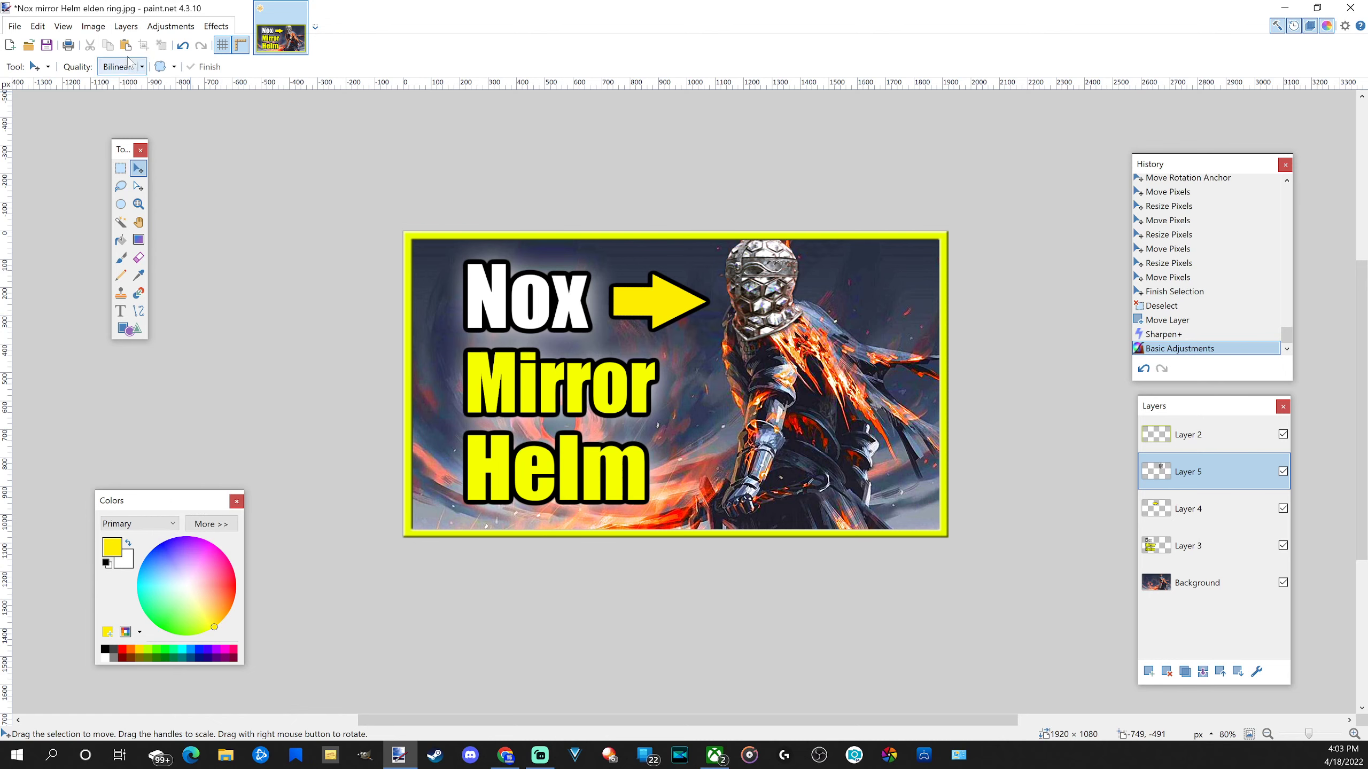
# - Save the thumbnail as the JPEG "Nox mirror Helm elden ring" in the Thumbnails folder, replacing the existing file and flattening the layers
pyautogui.click(14, 25)
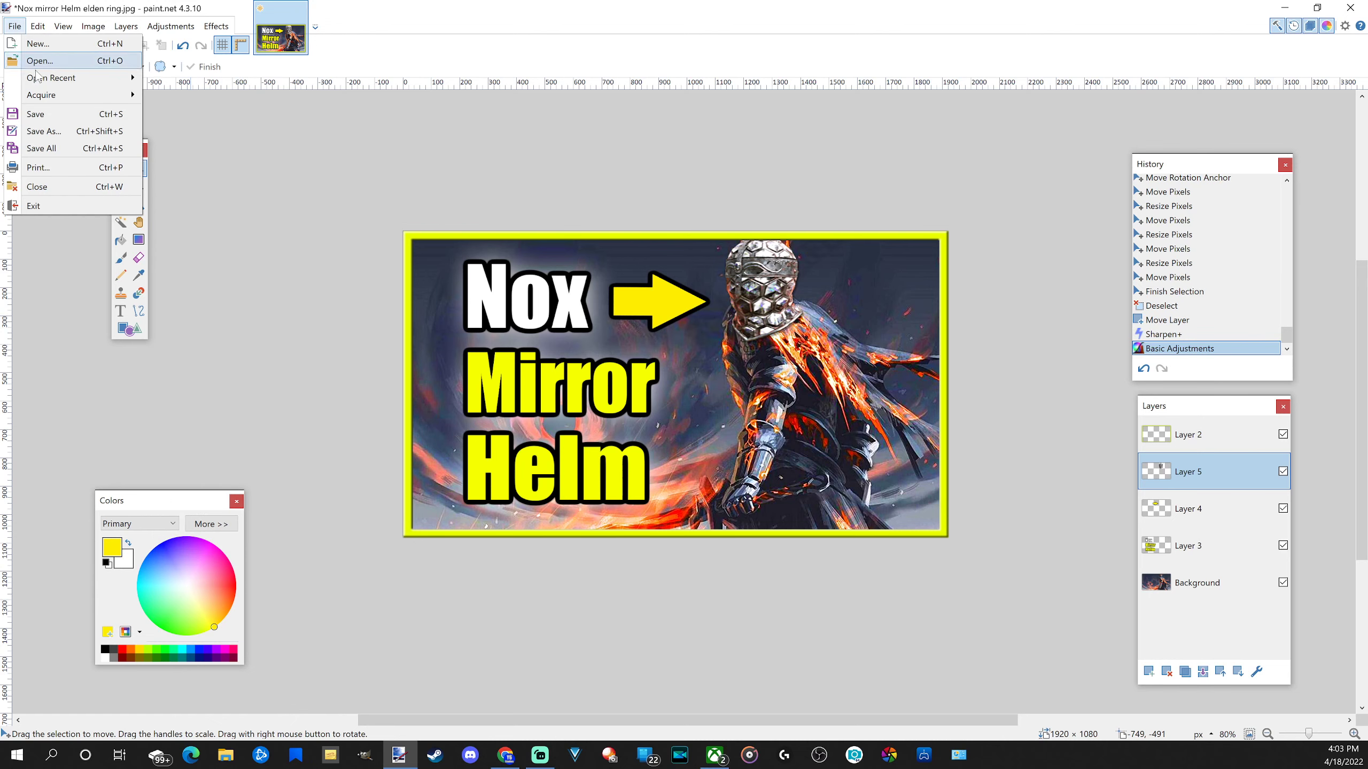
pyautogui.click(64, 111)
pyautogui.click(153, 416)
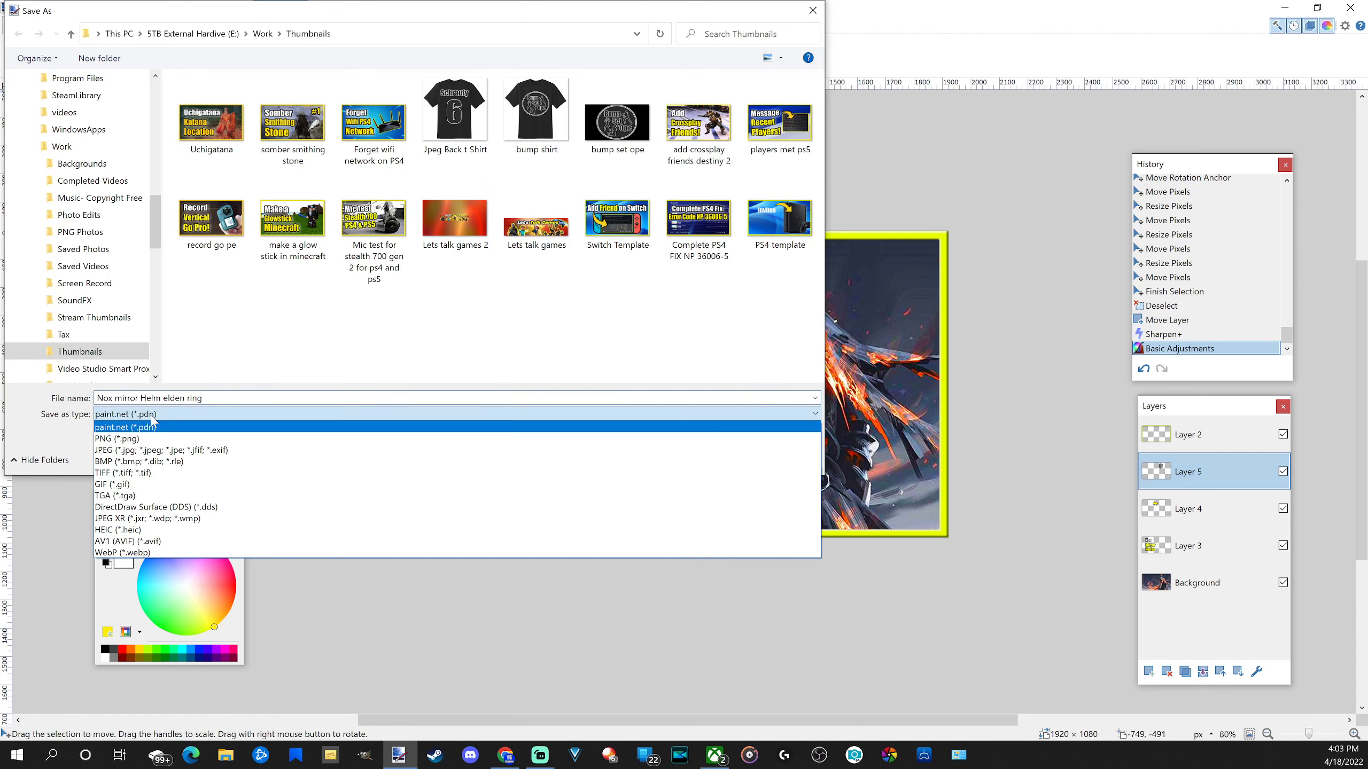
pyautogui.click(269, 450)
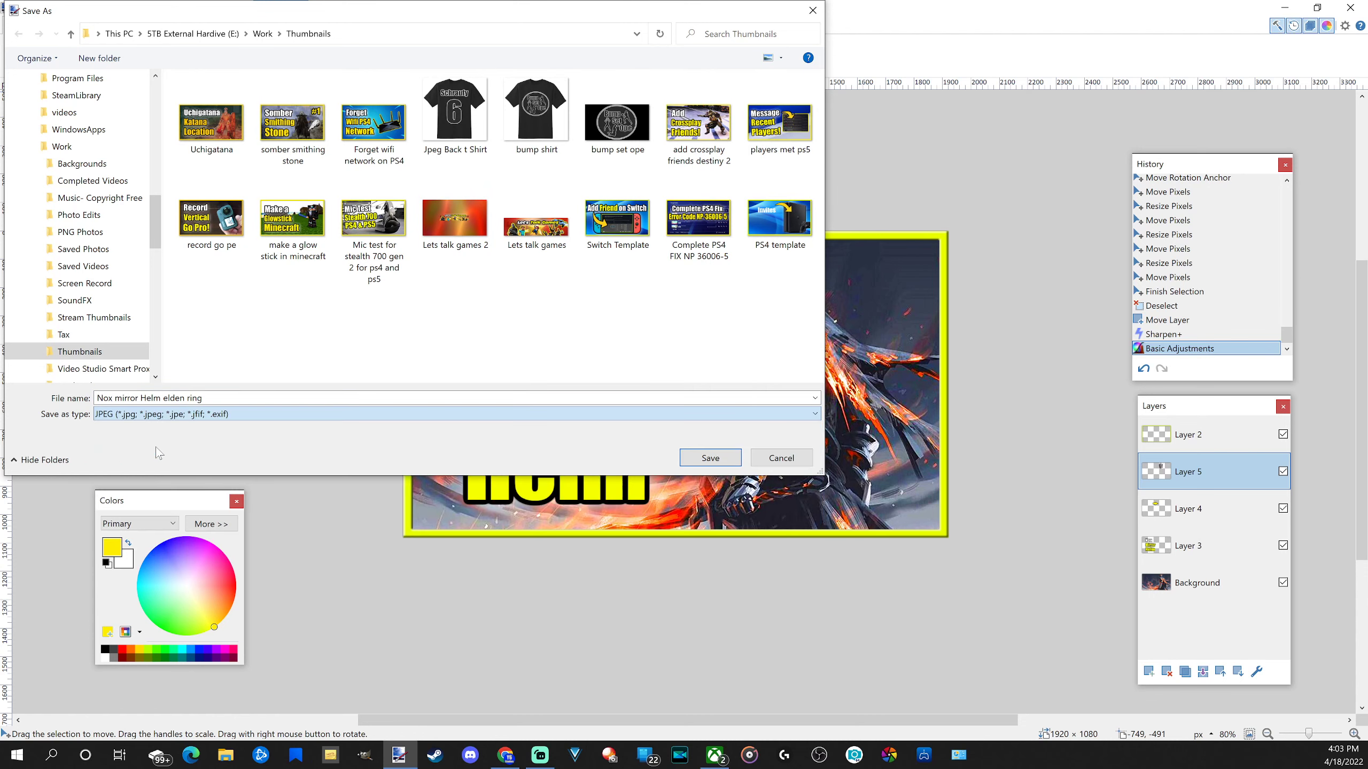
pyautogui.click(710, 465)
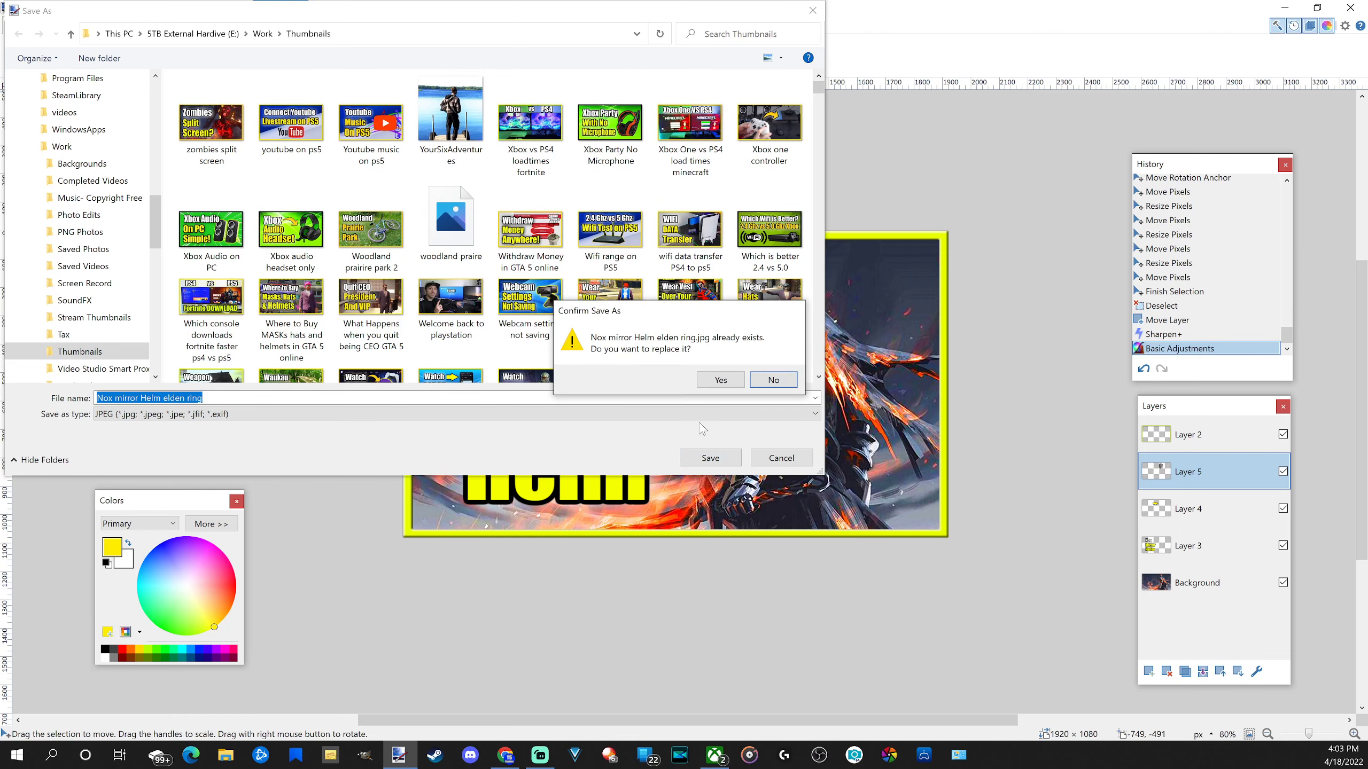
pyautogui.click(721, 380)
pyautogui.click(791, 495)
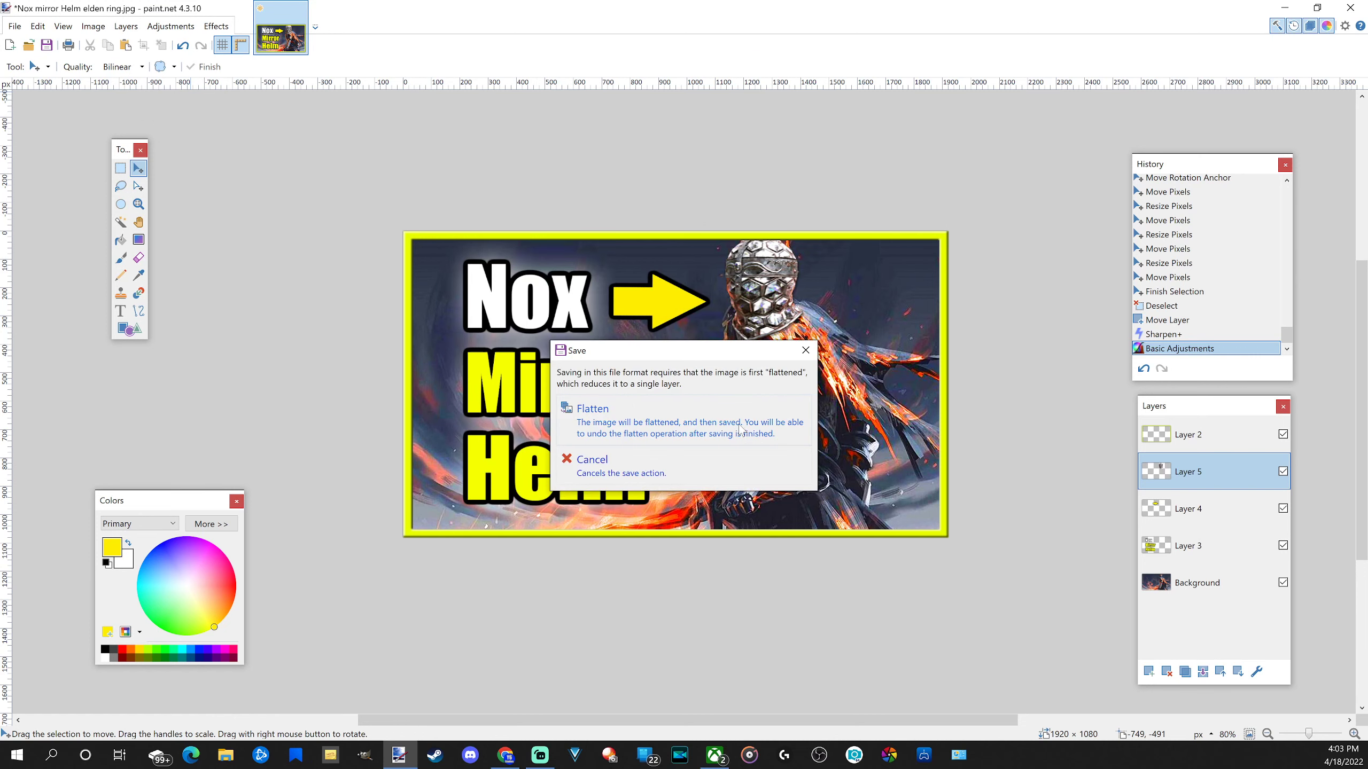
pyautogui.click(740, 428)
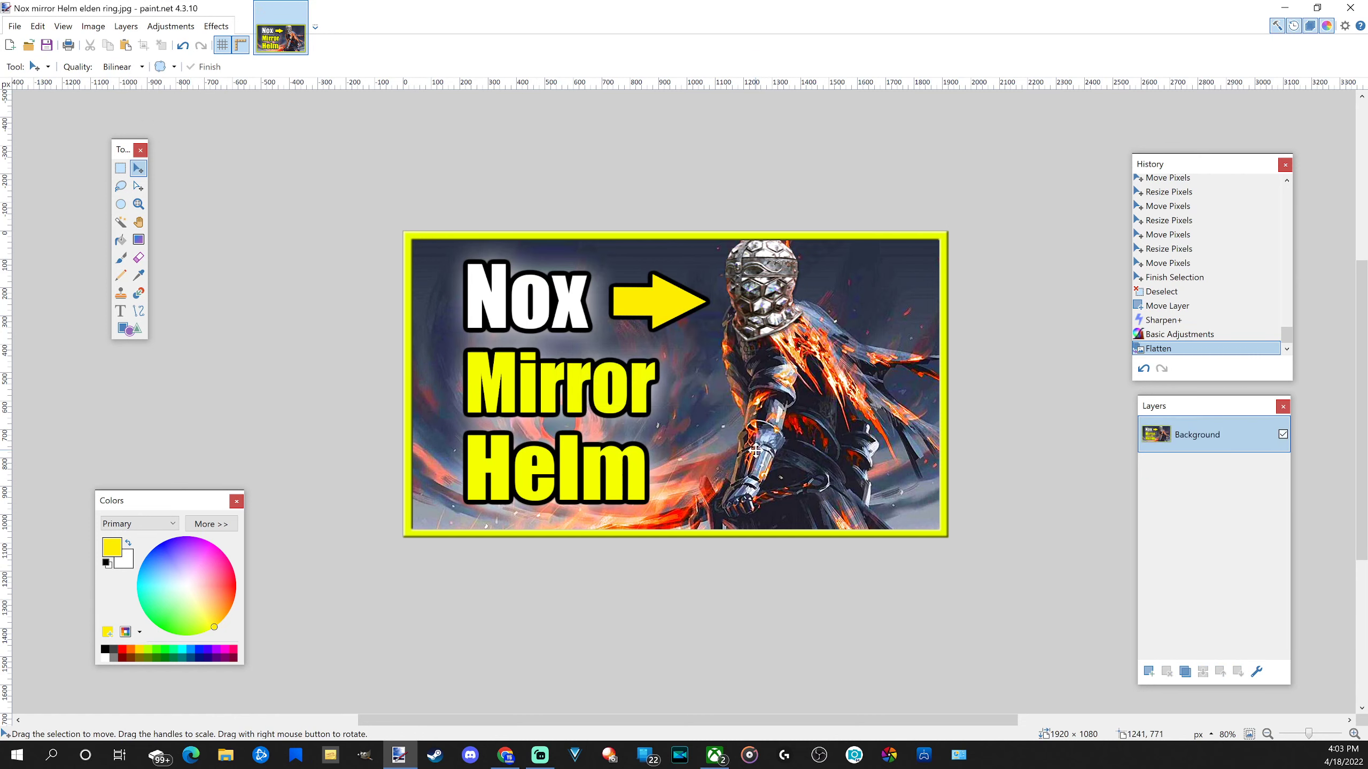